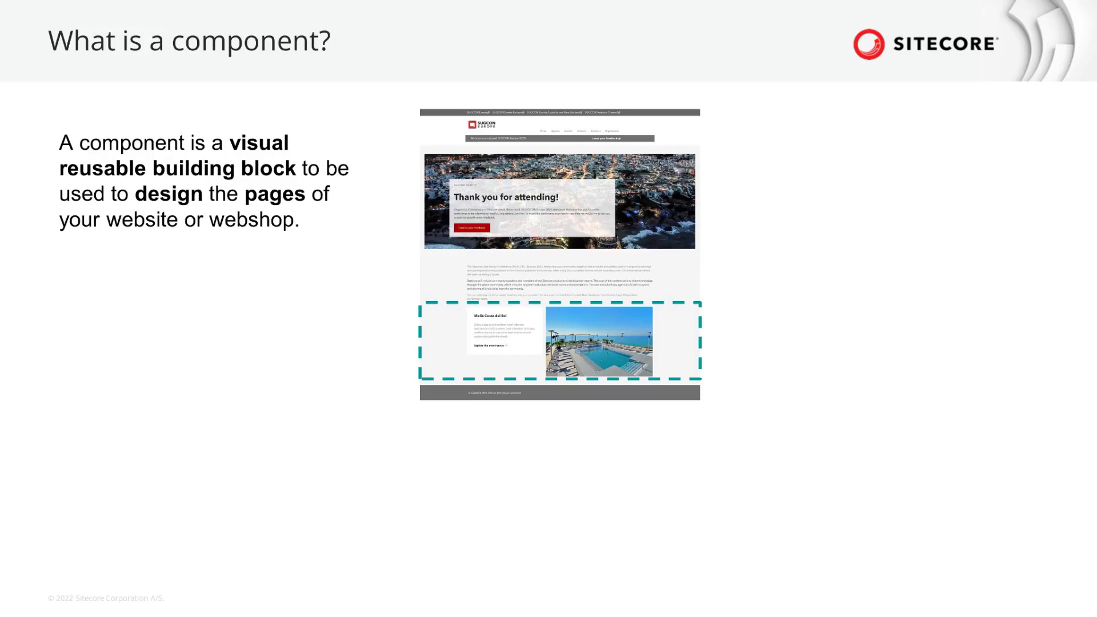
Draw an ink arrow at the boxed component, then reveal the Dedicated UI and own-data-source bullets
drag(922, 272, 739, 330)
drag(810, 344, 778, 272)
key(Right)
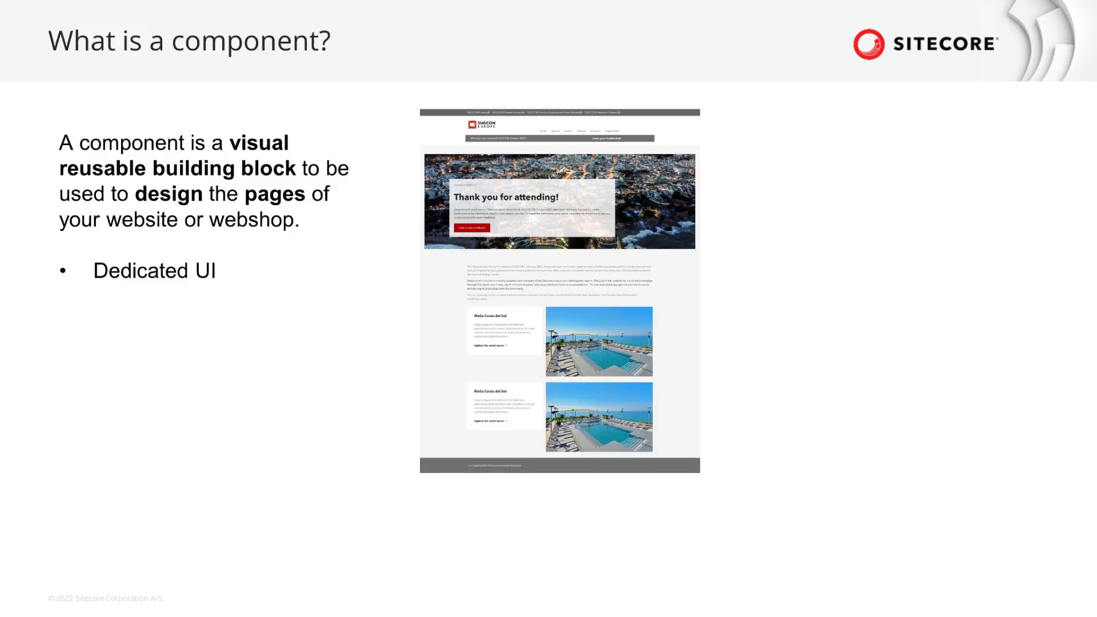
key(Right)
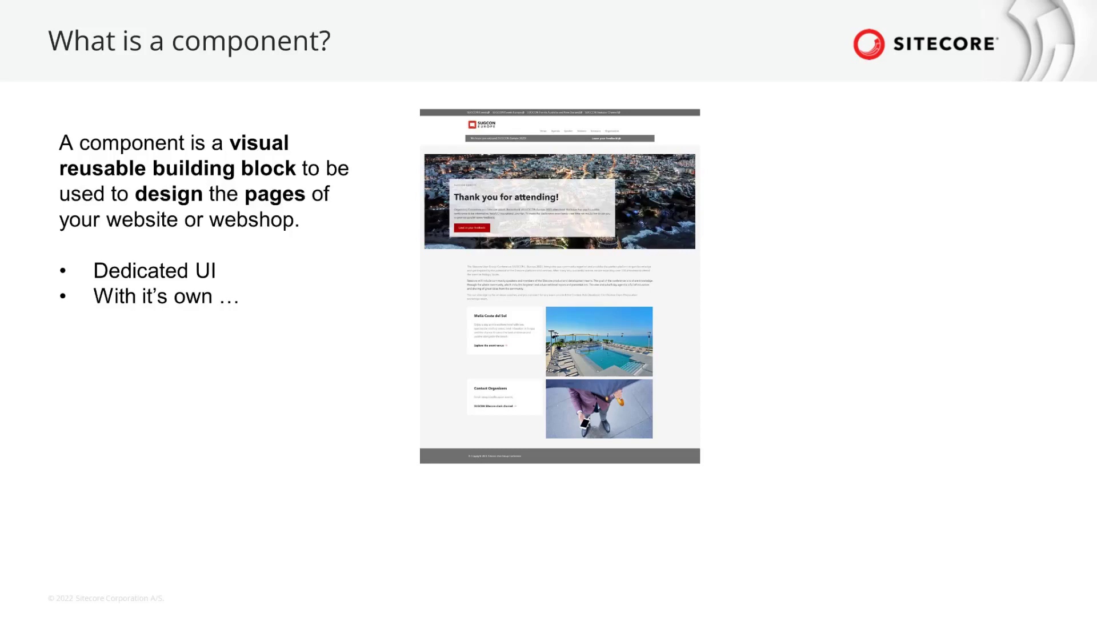
key(Right)
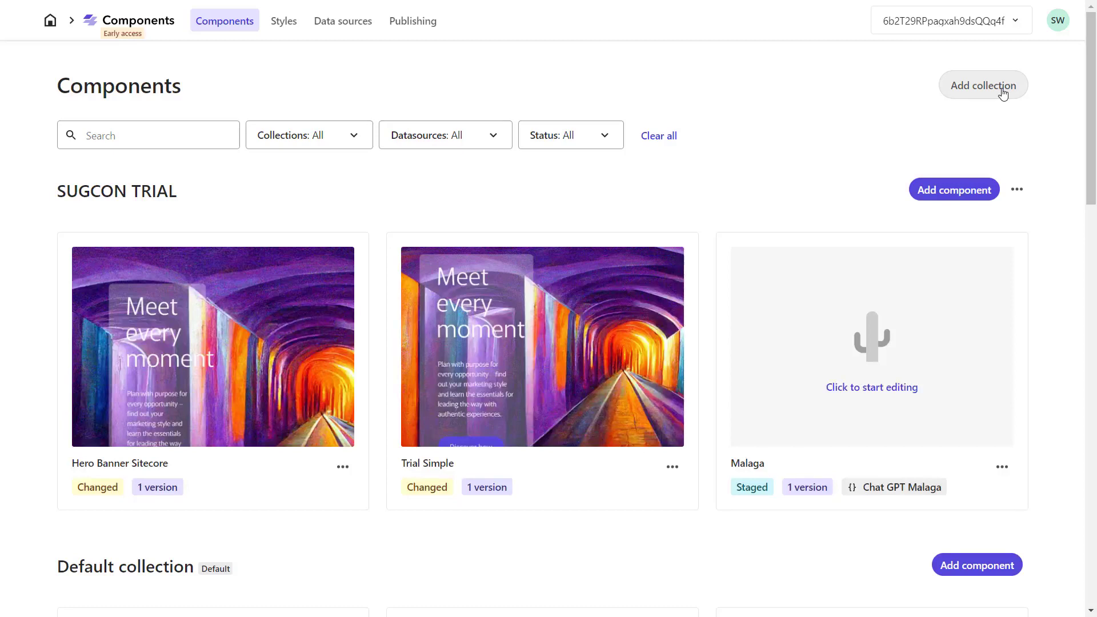
Create a new component collection named 'Components Introduction'
click(1003, 93)
click(206, 233)
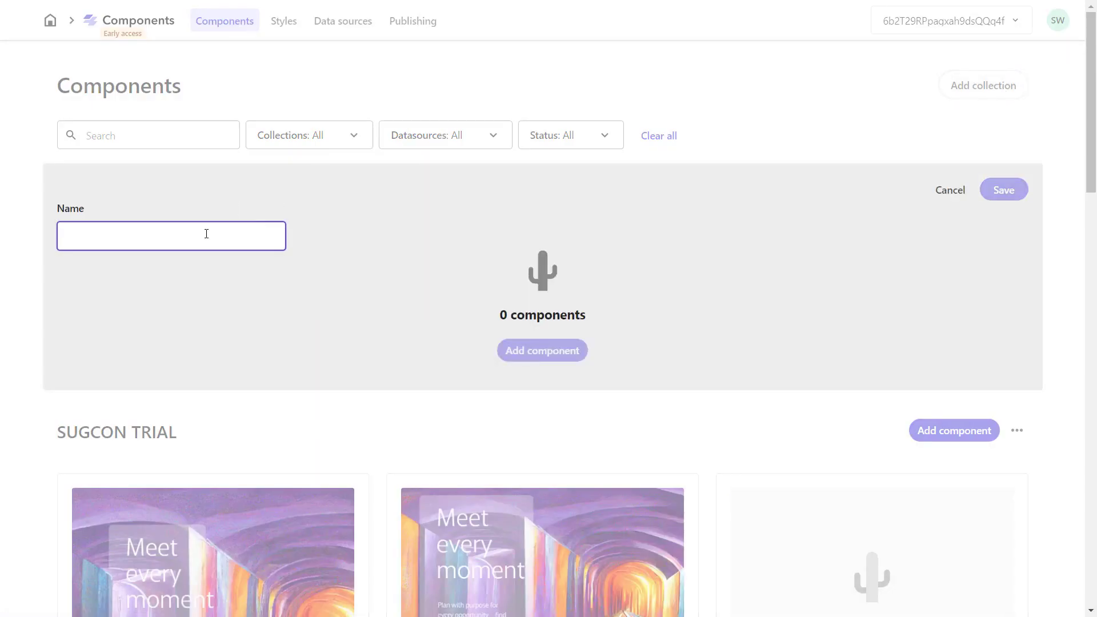
text(Compone)
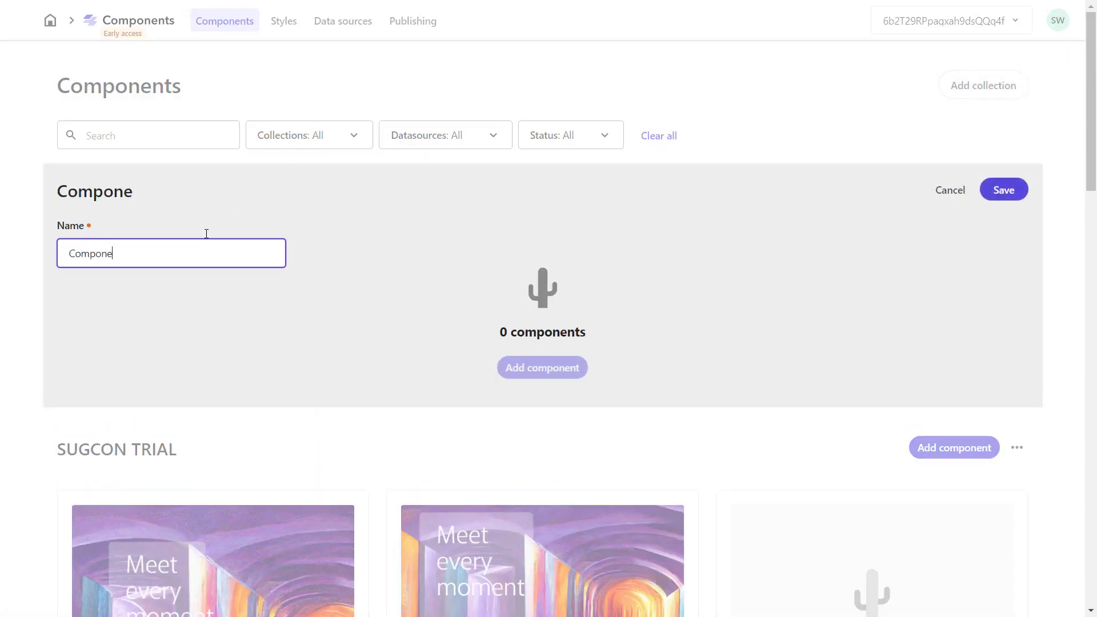
text(nts Introduction)
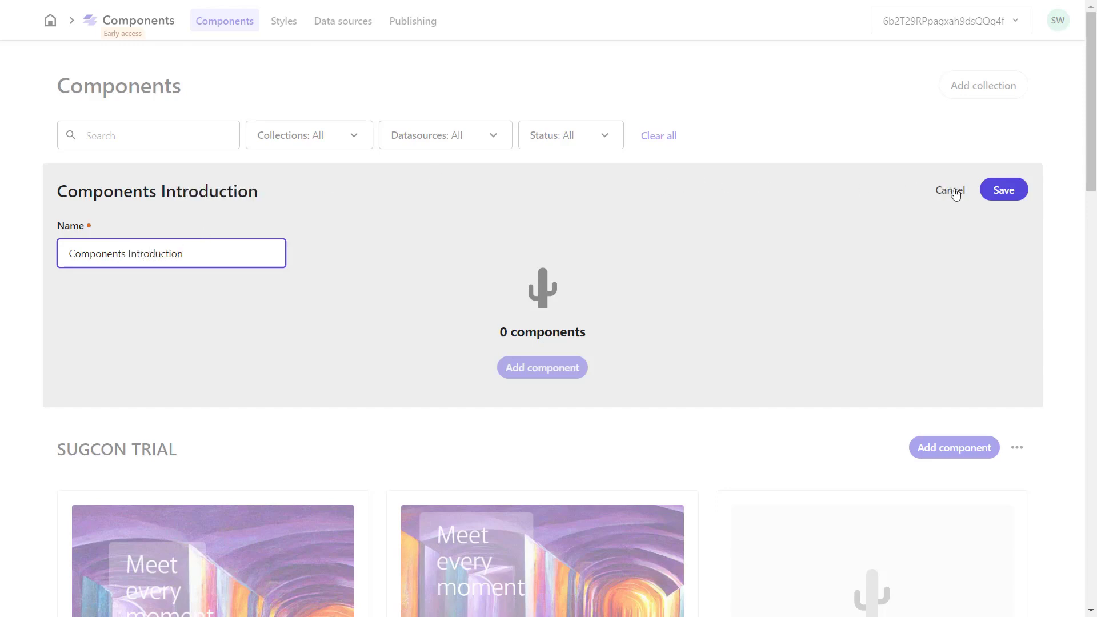
click(1000, 193)
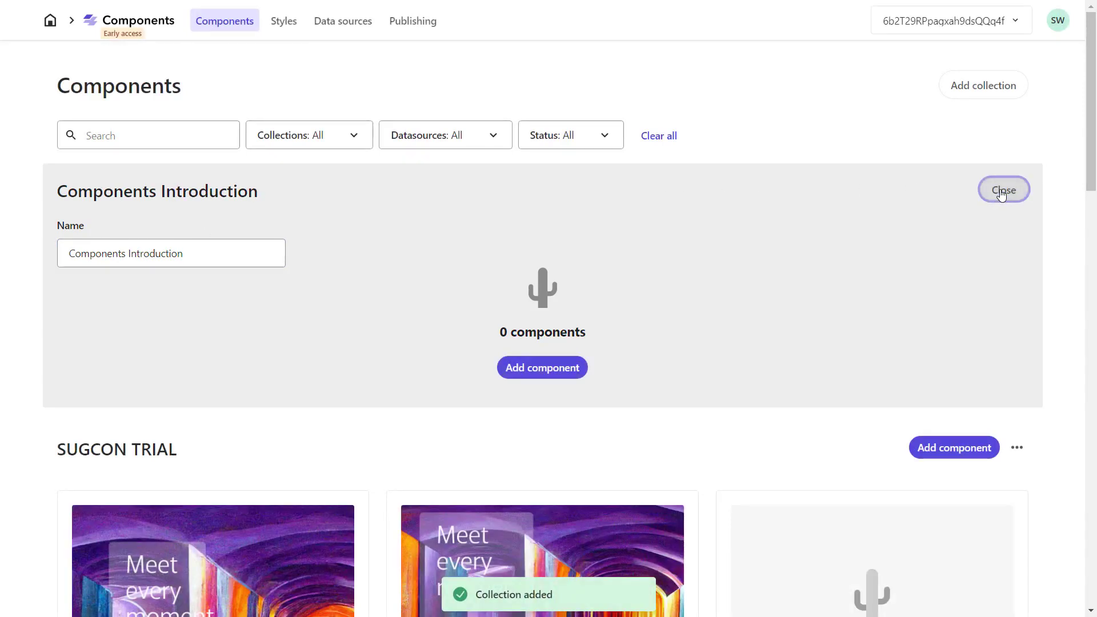
Add a component named 'Hero Teaser' to the collection and open it for editing
click(551, 371)
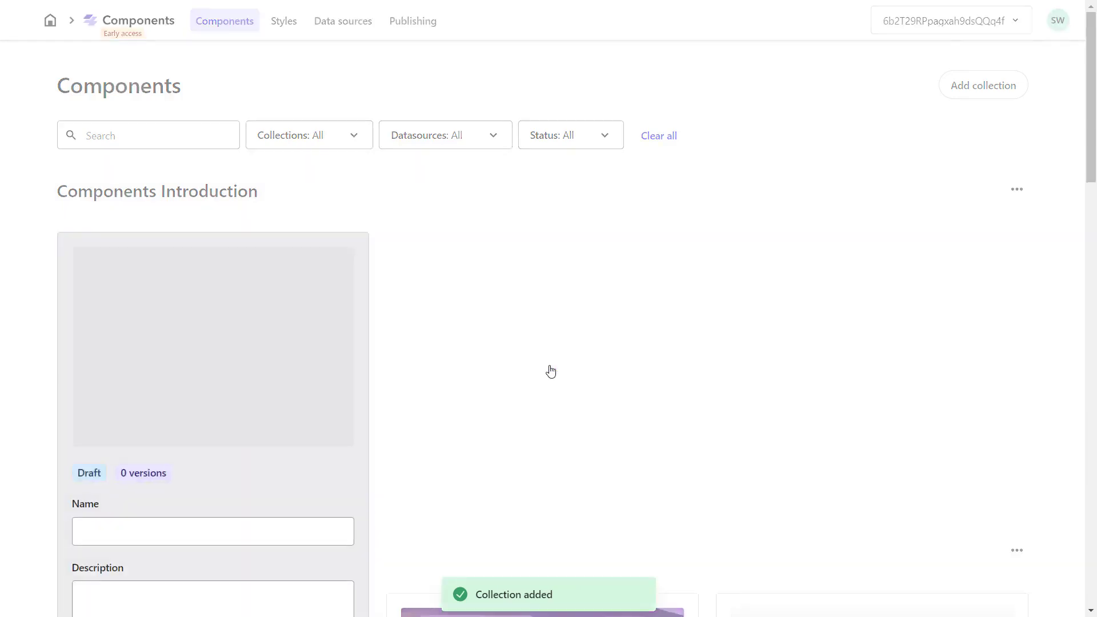
click(192, 378)
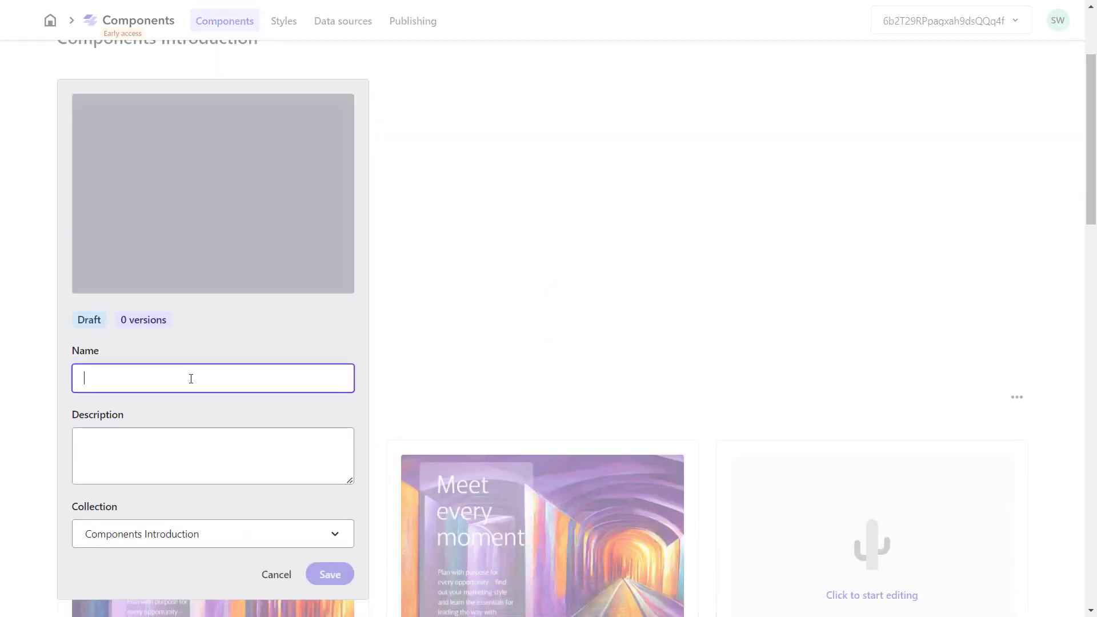
text(Hero Tea)
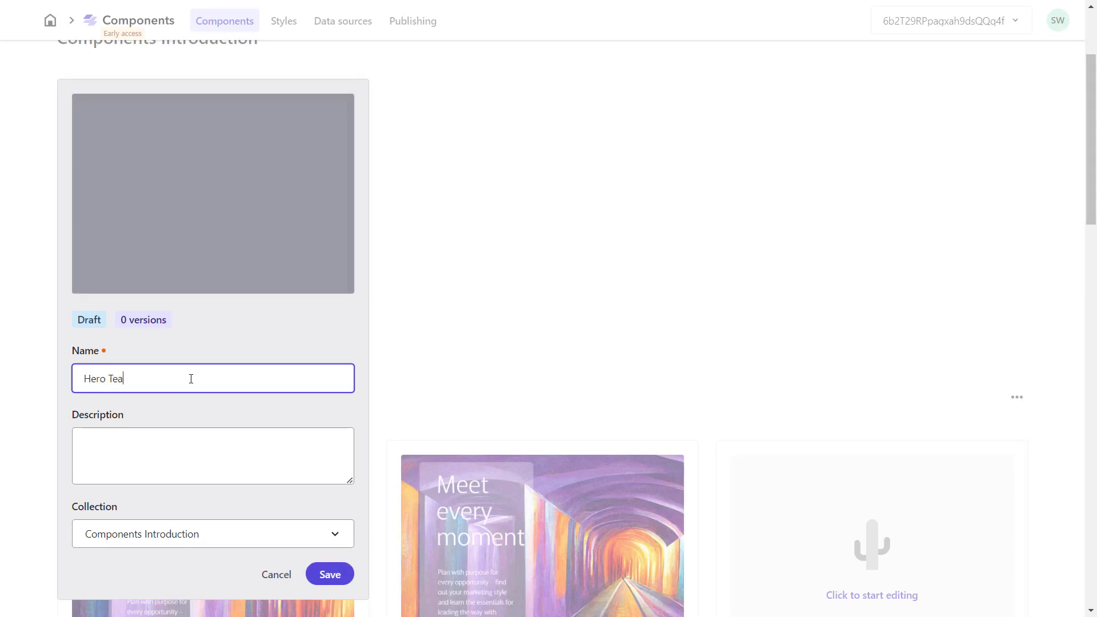
text(ser)
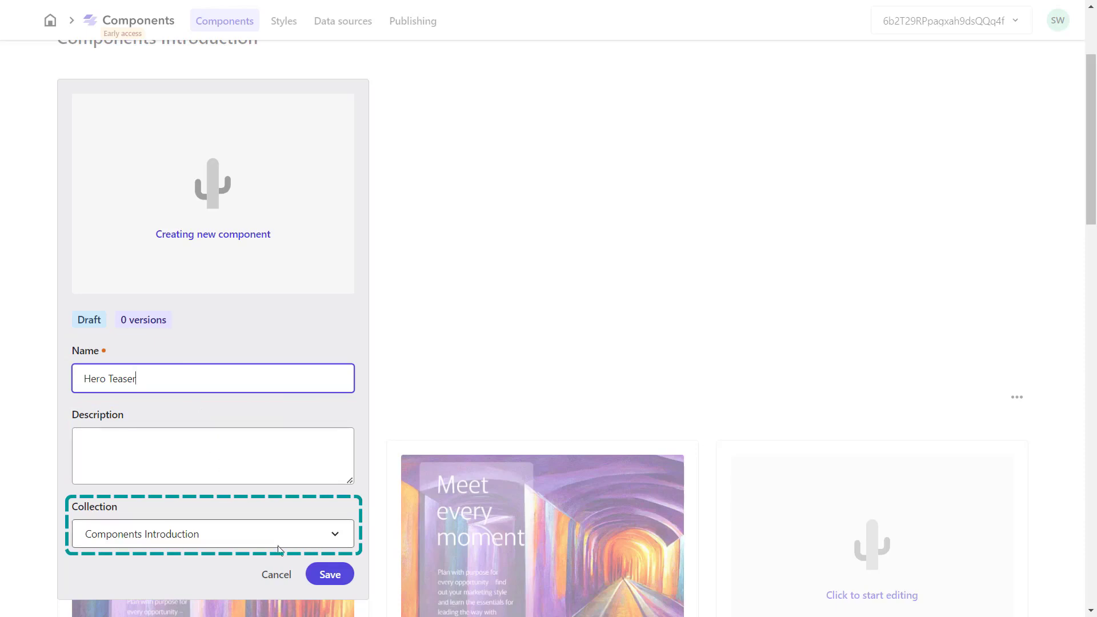
click(328, 575)
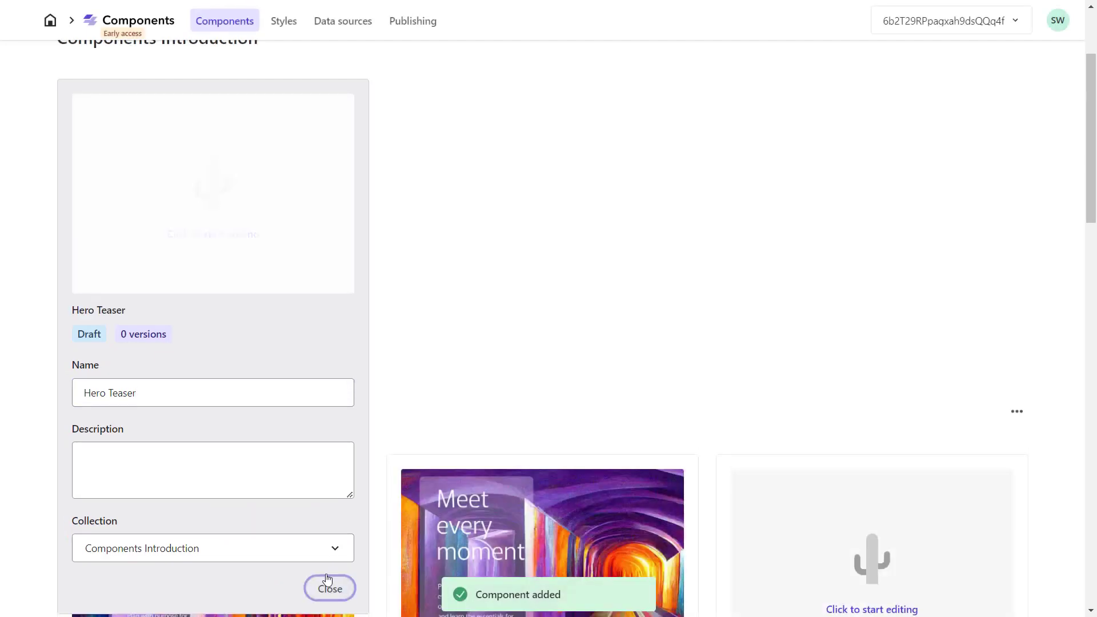
click(231, 240)
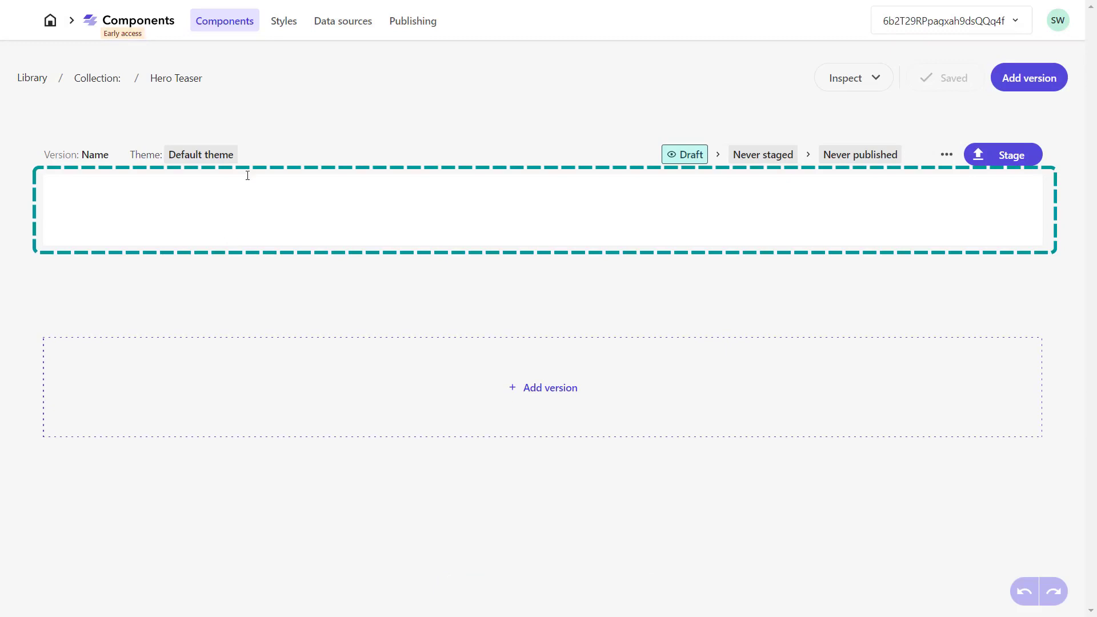
Add a Card block inside the Hero Teaser's empty section
click(196, 189)
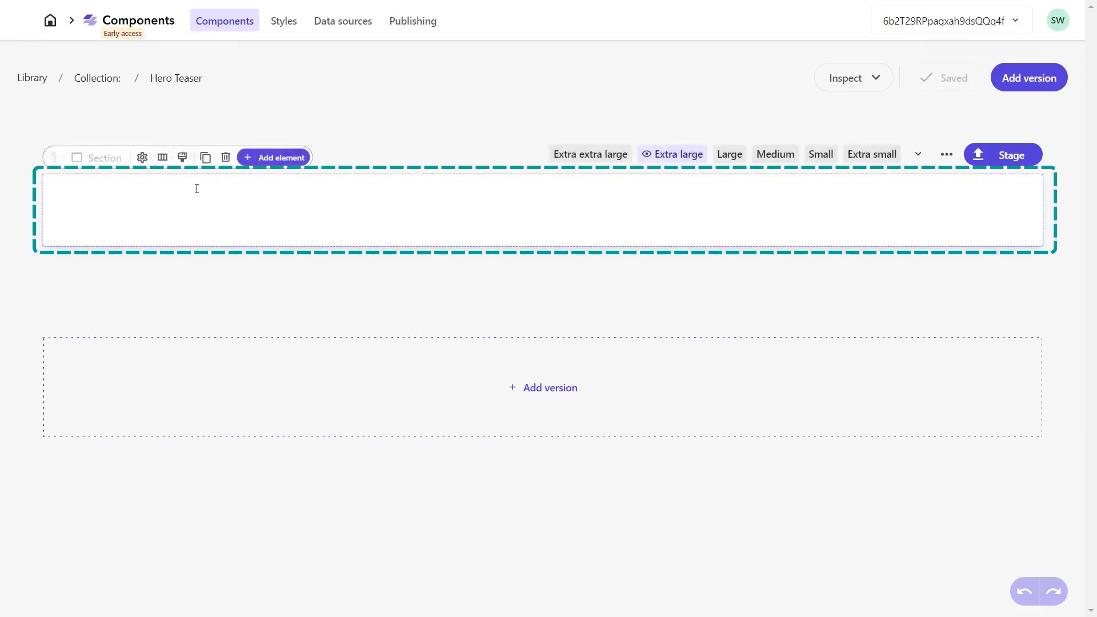
click(264, 158)
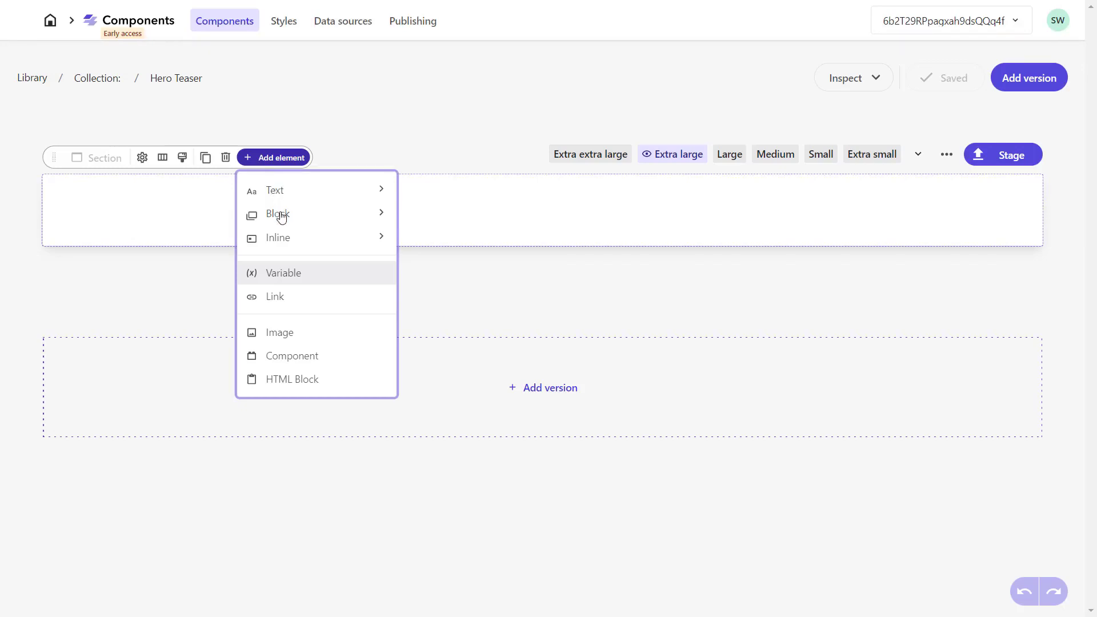
mouse_move(279, 216)
click(434, 222)
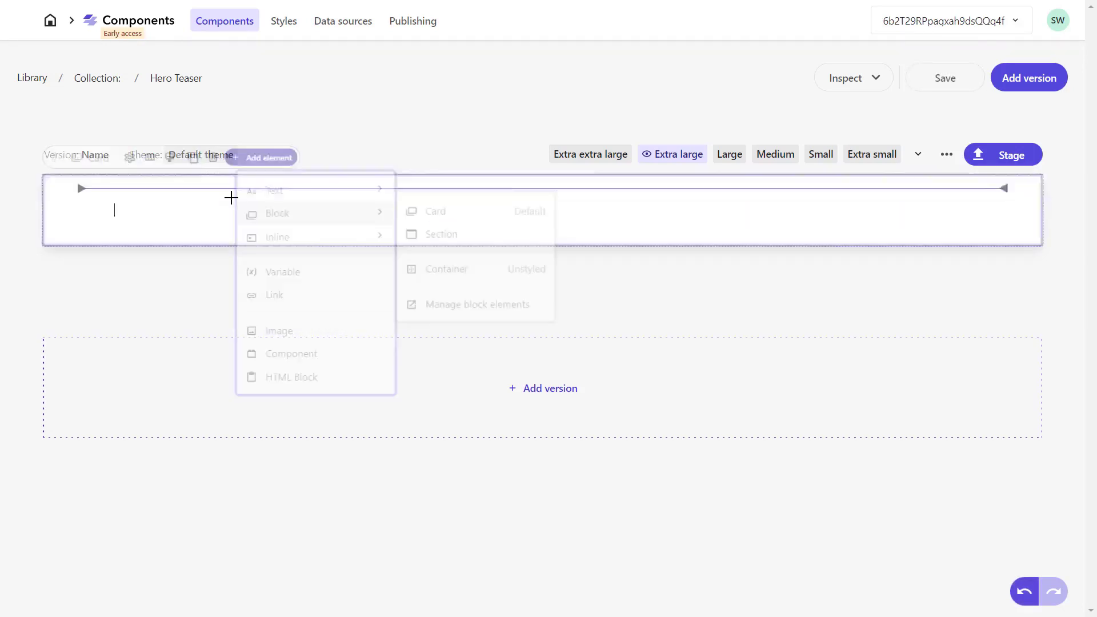
click(231, 197)
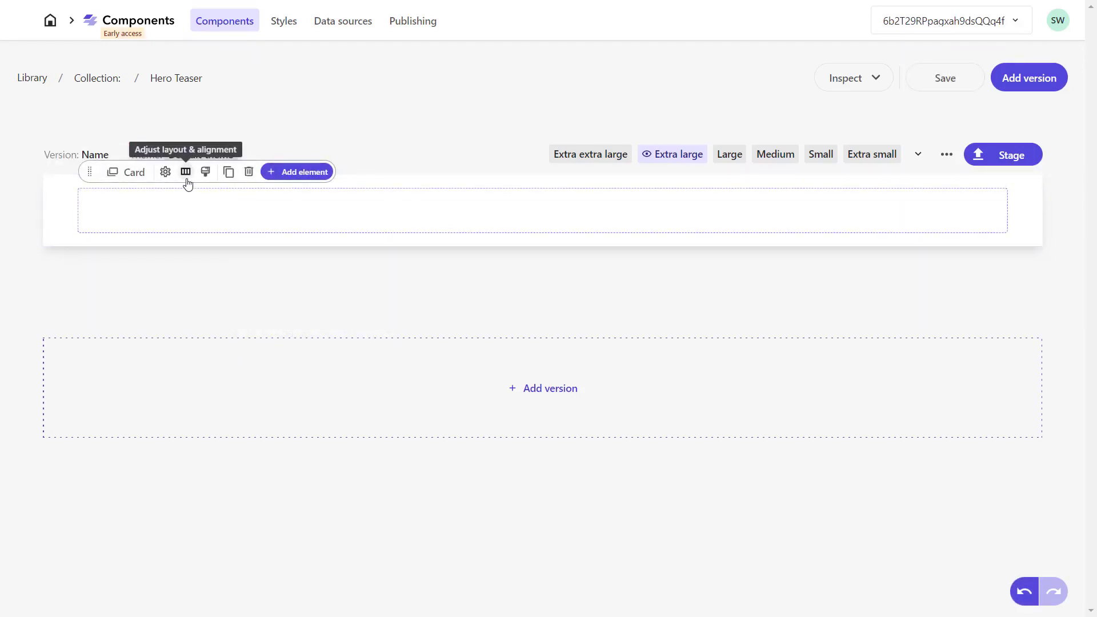
Set the section's layout and alignment to 2 columns
click(350, 178)
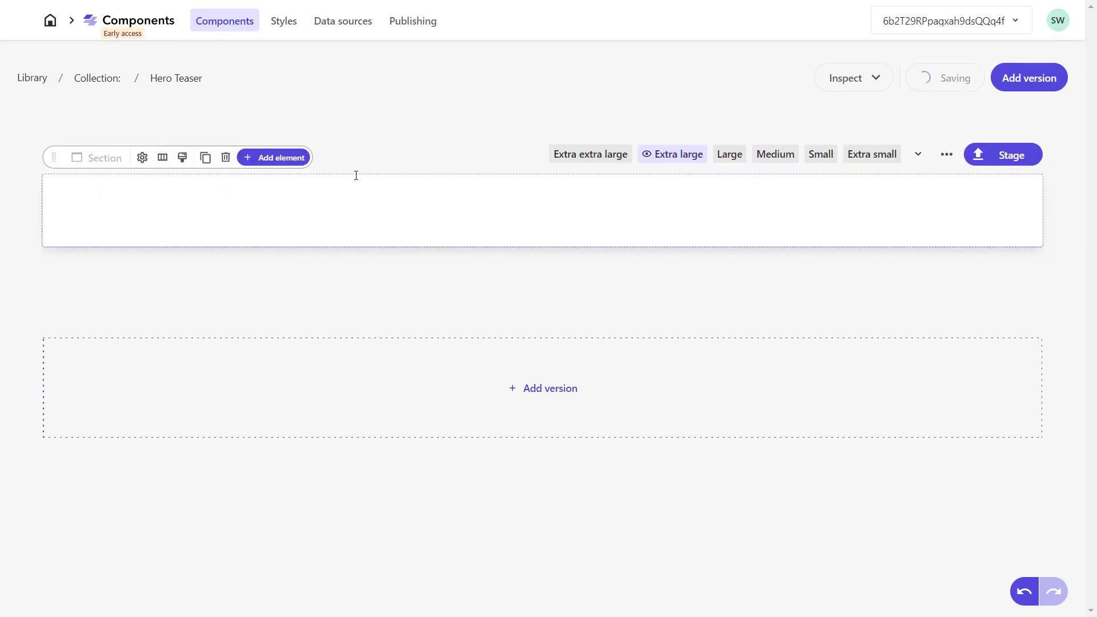
click(168, 159)
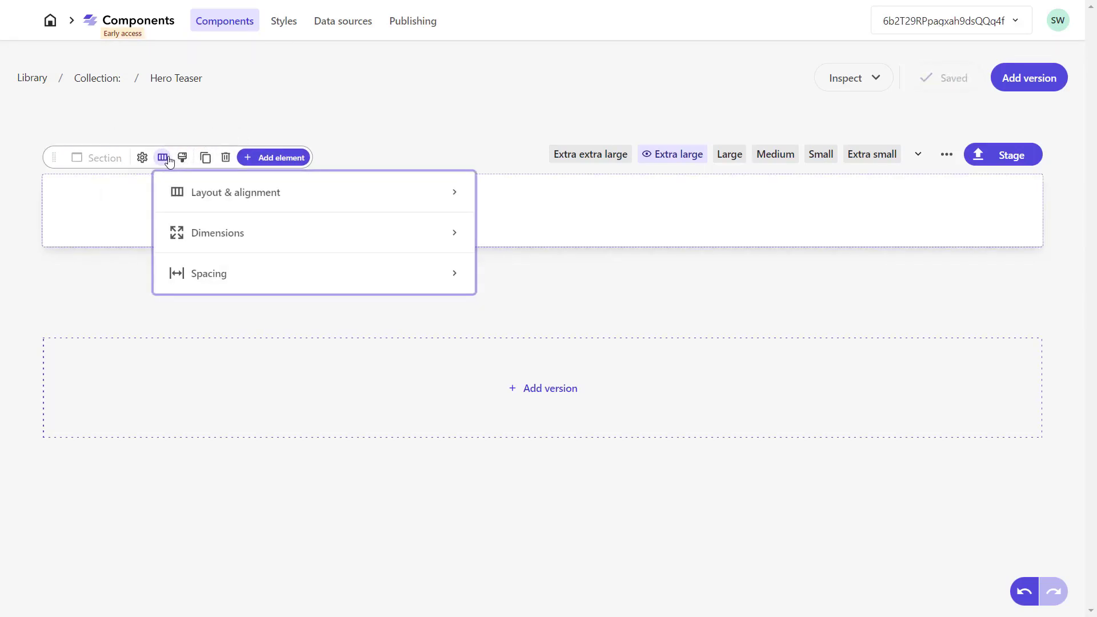
click(202, 195)
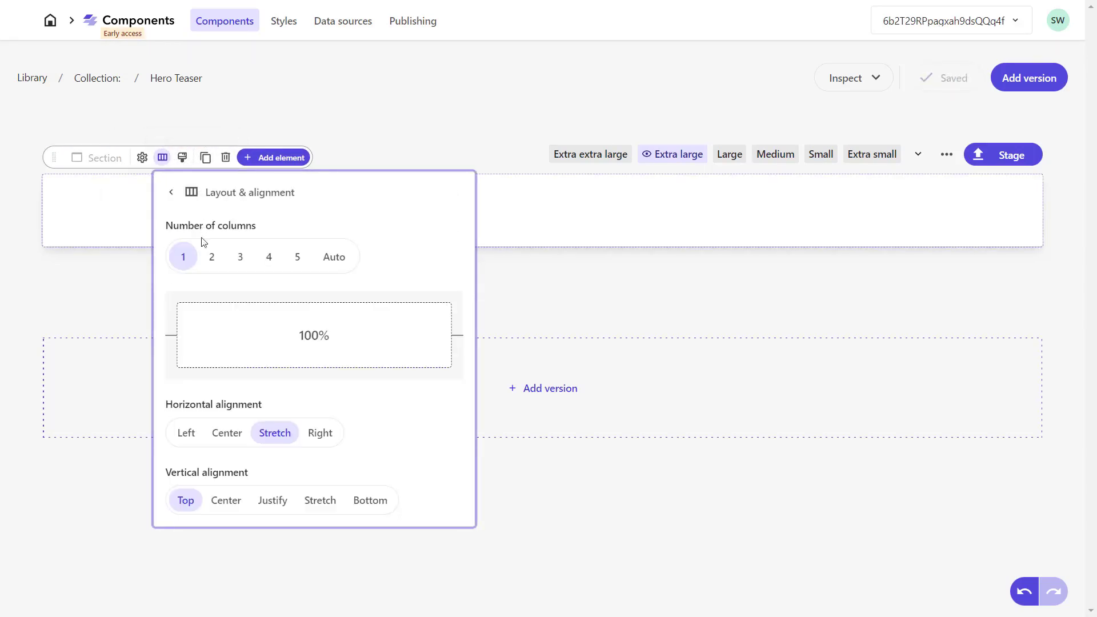
click(209, 256)
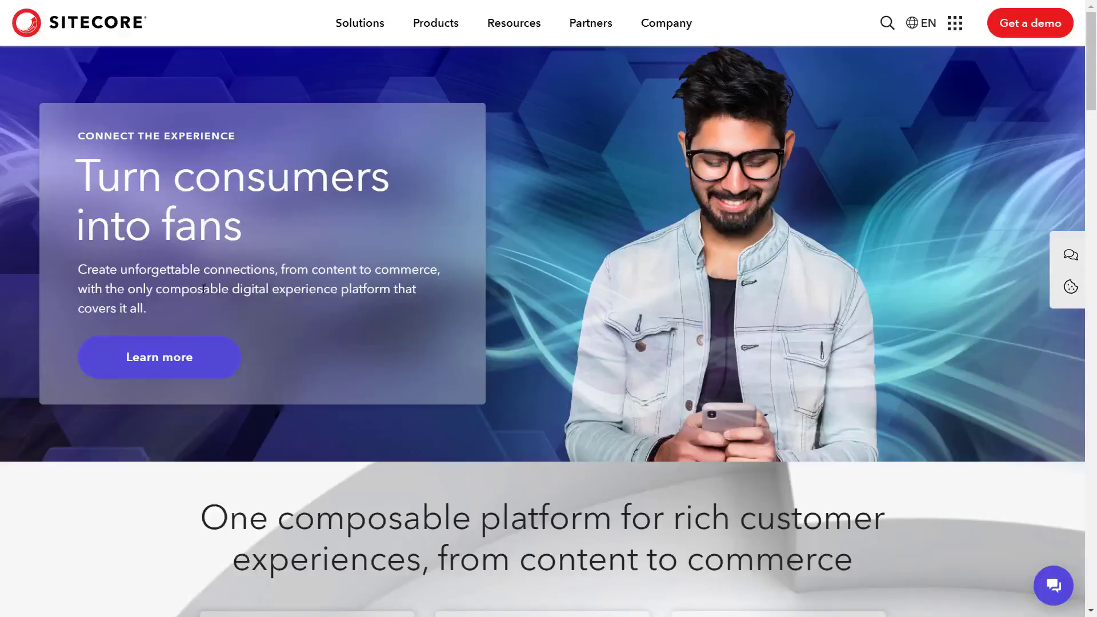
Paste the Sitecore homepage hero heading and paragraph into the card
drag(76, 135, 254, 310)
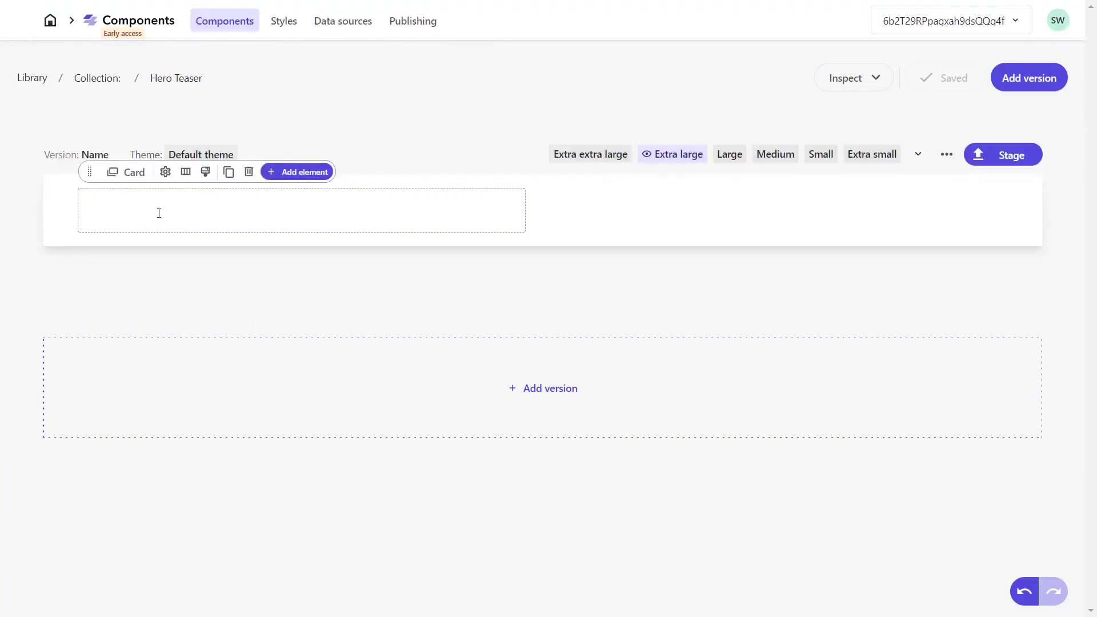
key(ctrl+v)
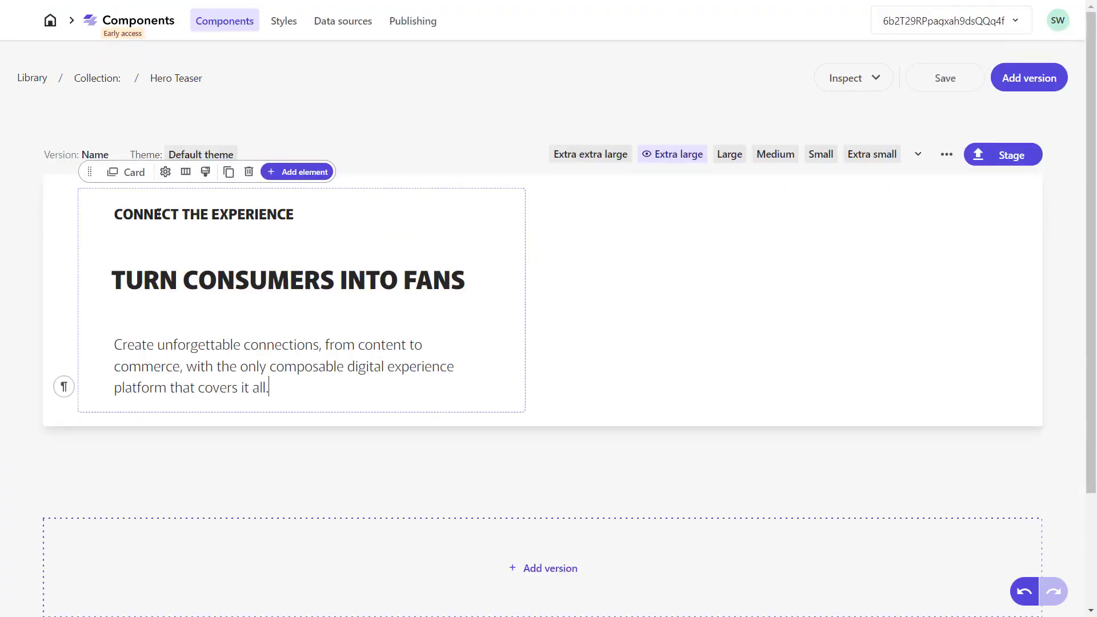
click(632, 254)
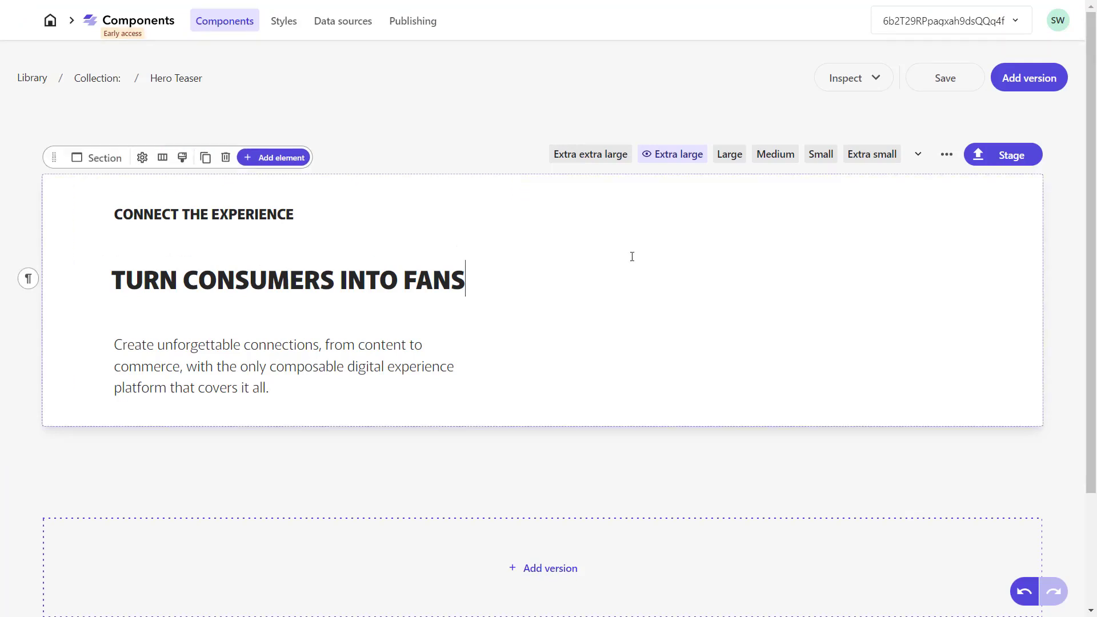
Add a button labelled 'Read more' below the paragraph in the card
click(289, 161)
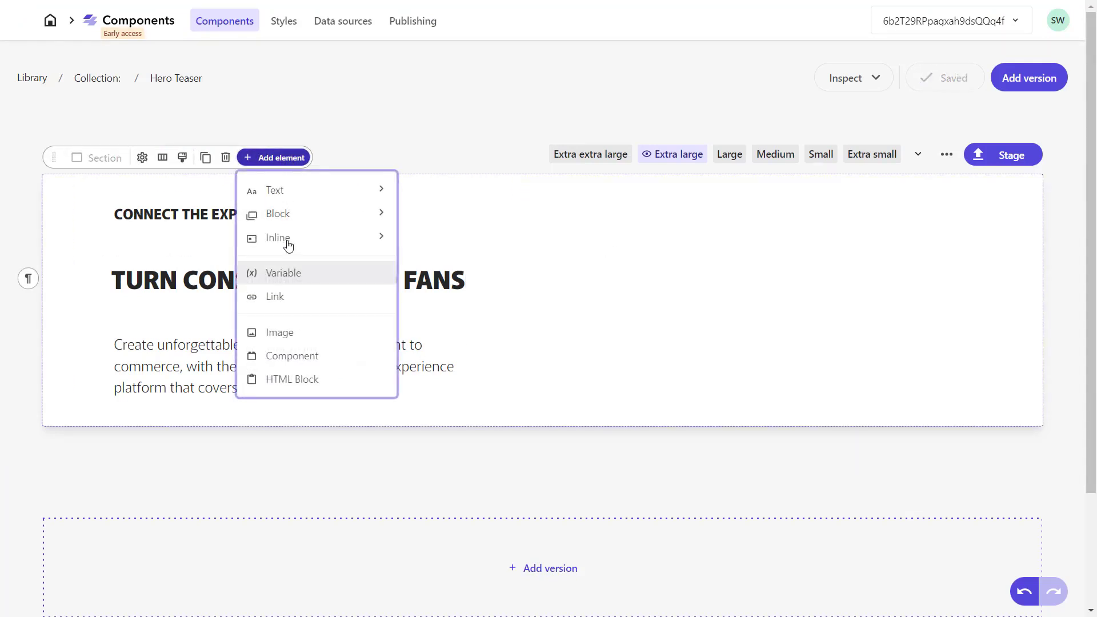
mouse_move(288, 245)
click(442, 237)
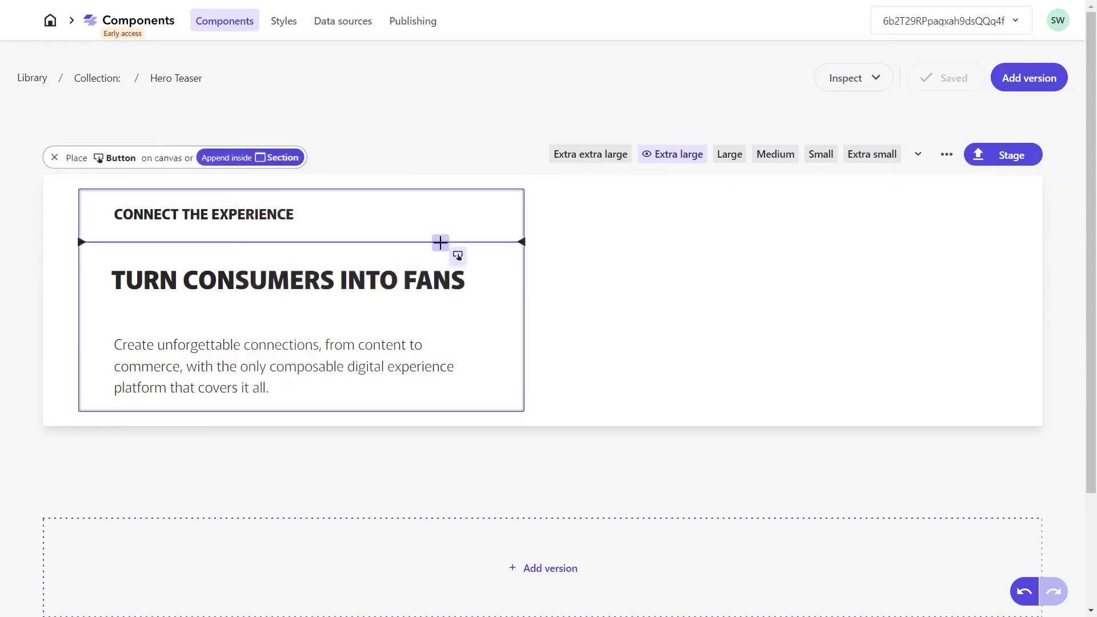
click(184, 402)
click(214, 484)
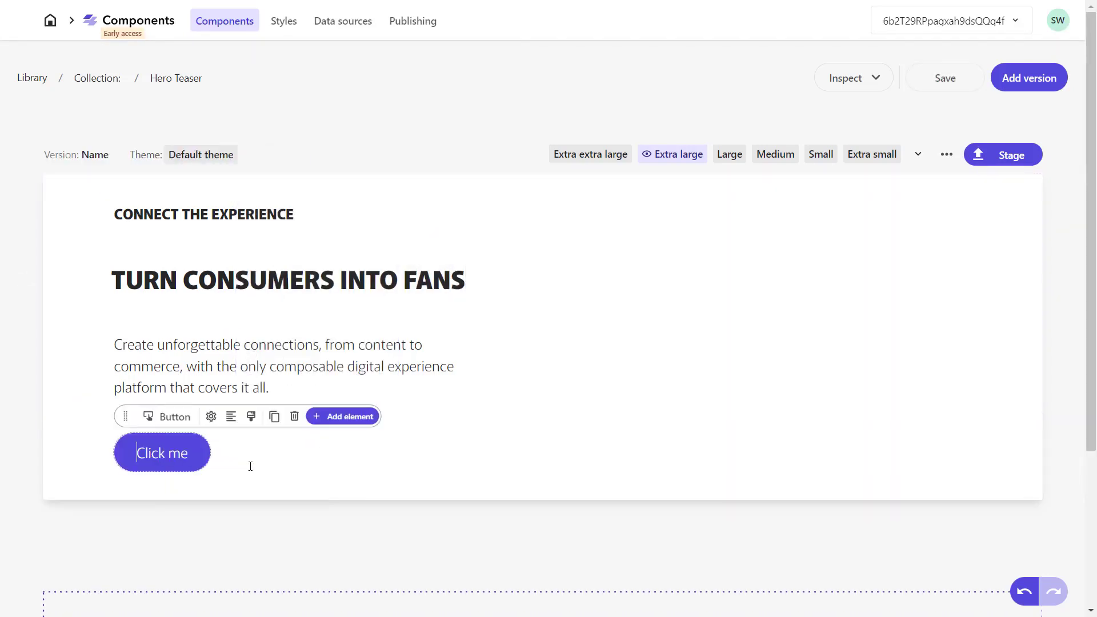
text(Read more)
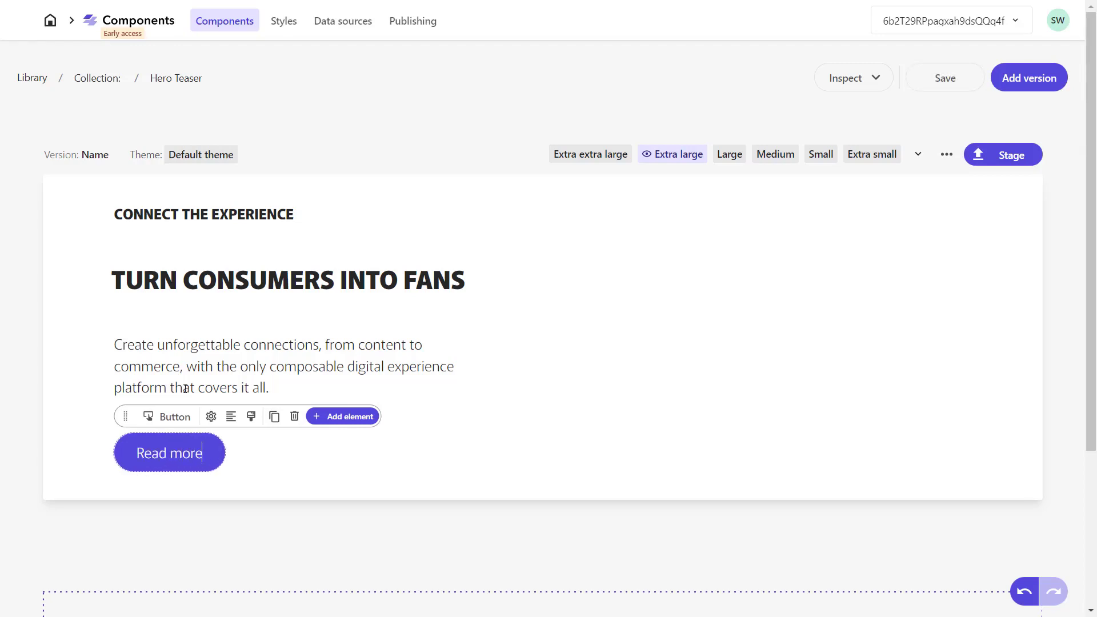
Add an Image Block in the right column using the homepage hero image URL as its source
click(219, 209)
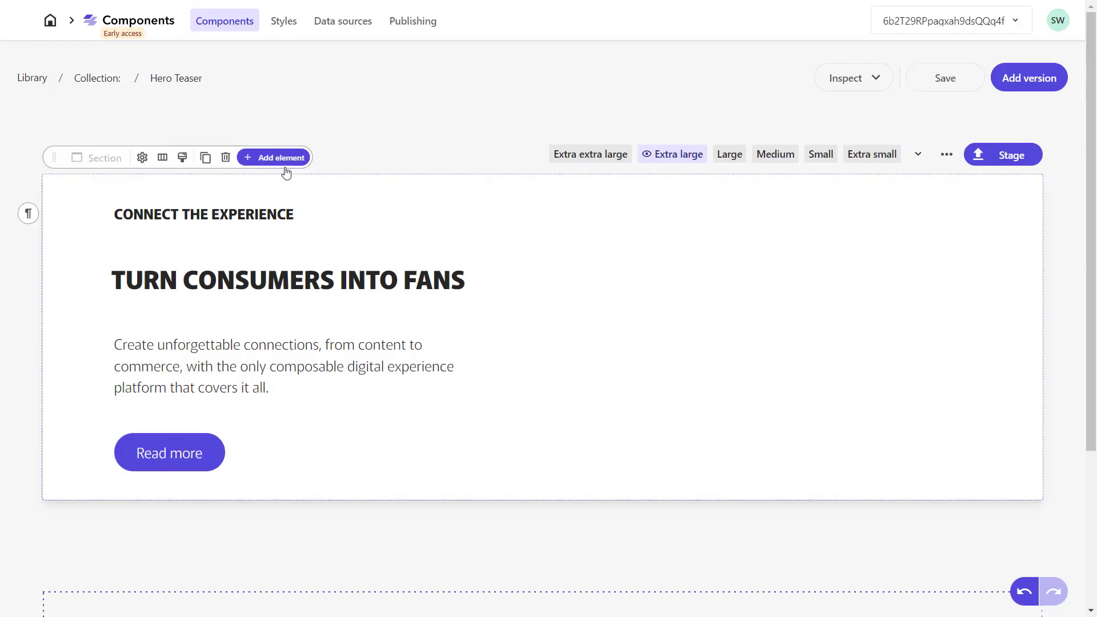
click(277, 163)
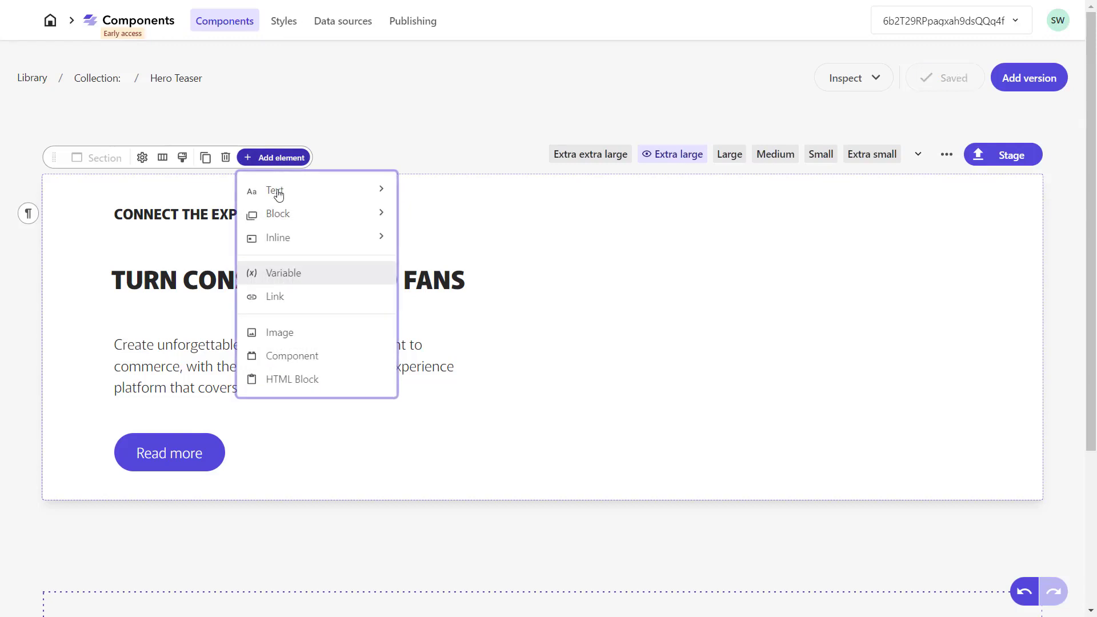
click(281, 336)
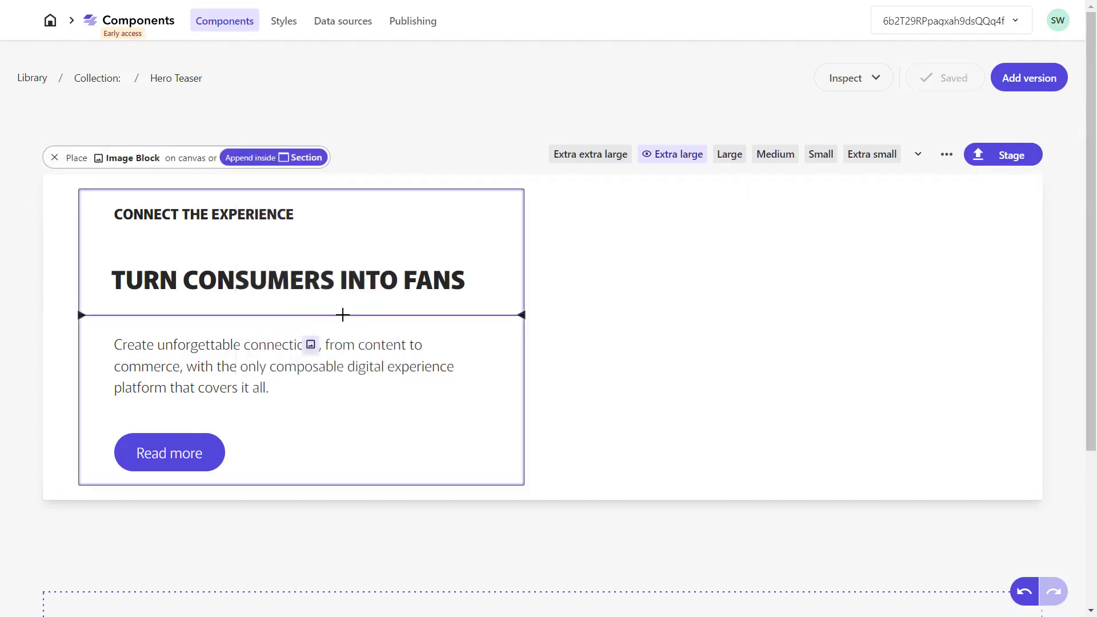
click(725, 309)
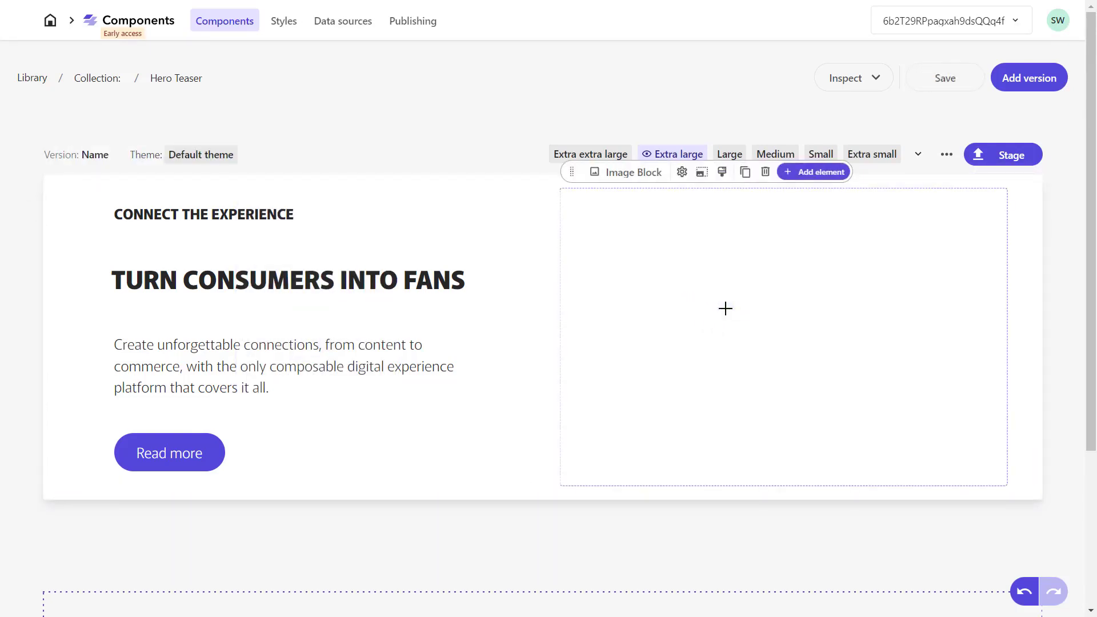
click(681, 172)
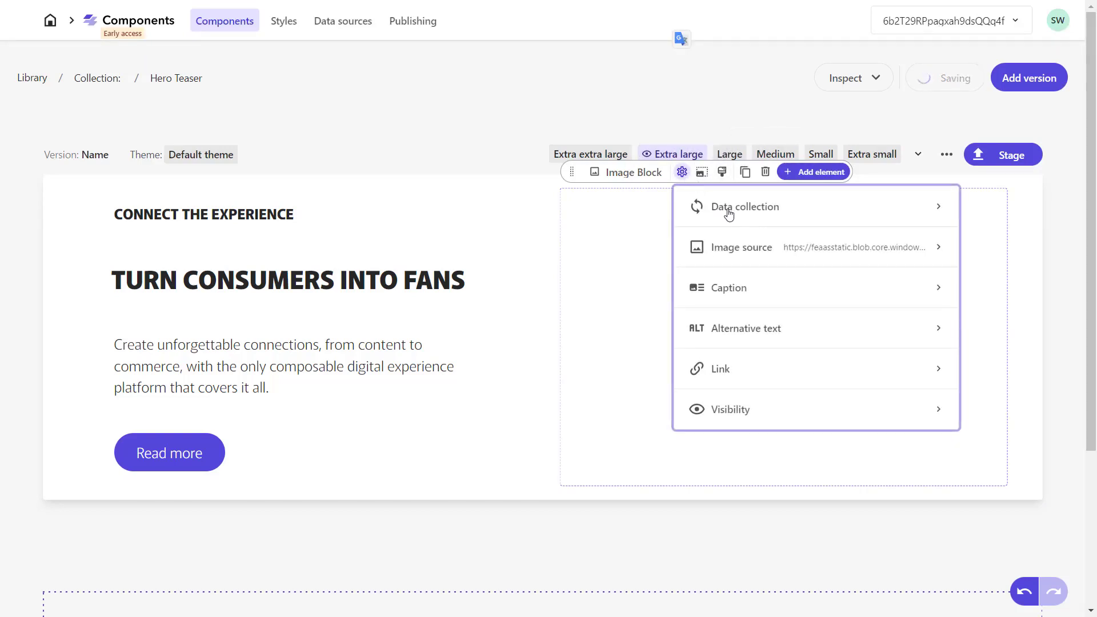
click(725, 249)
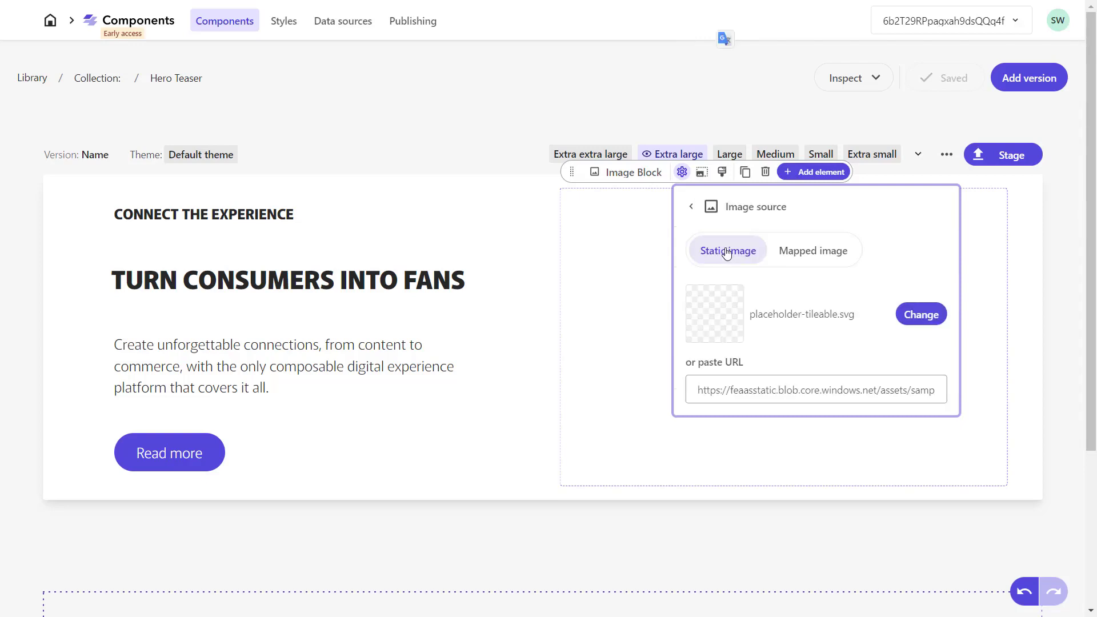
click(799, 389)
key(ctrl+a)
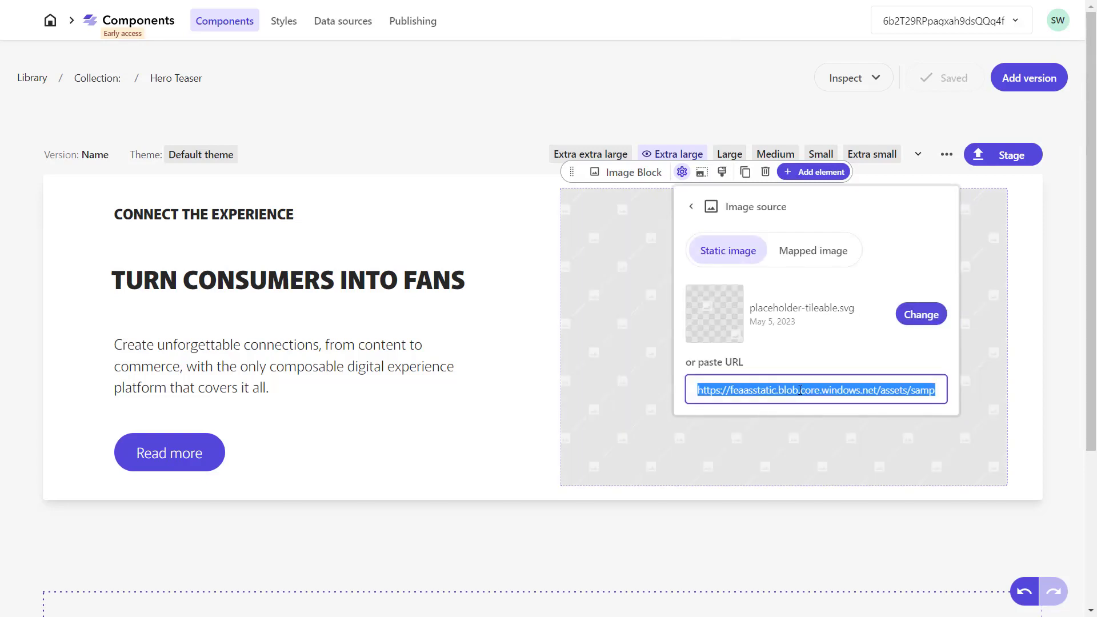
key(ctrl+v)
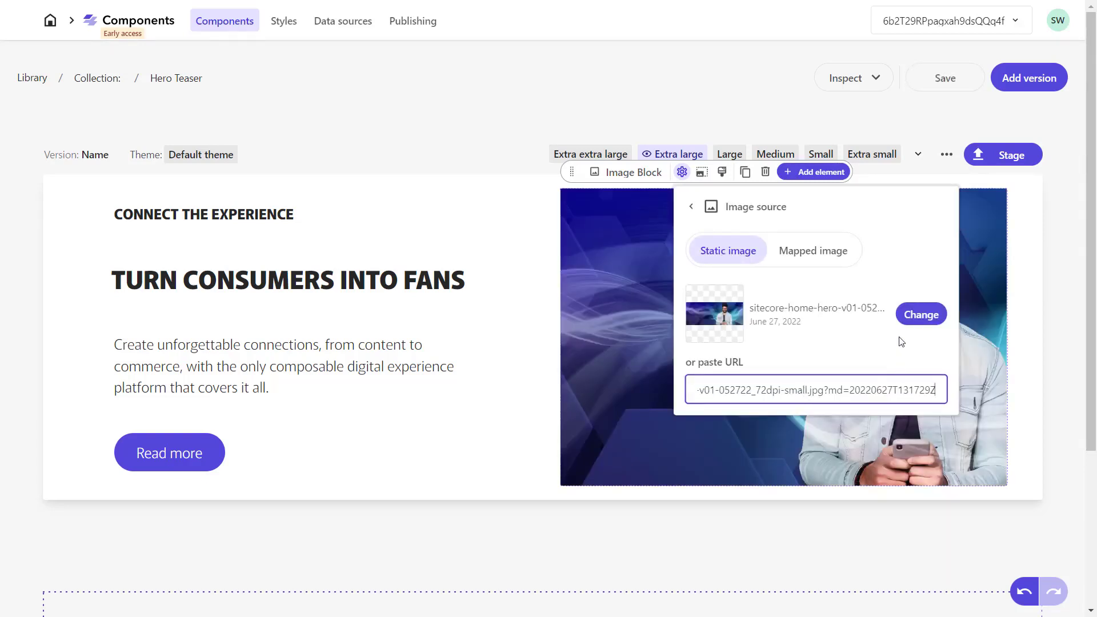
click(542, 264)
Set the image's sizing and placement to Background so it fills the hero section
click(673, 233)
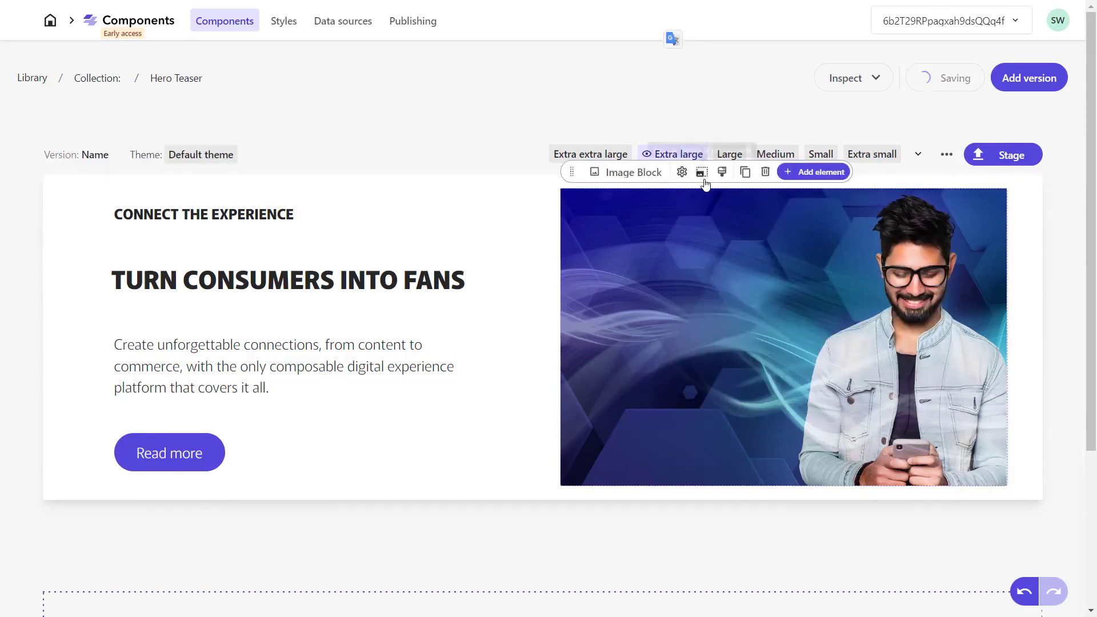
click(703, 173)
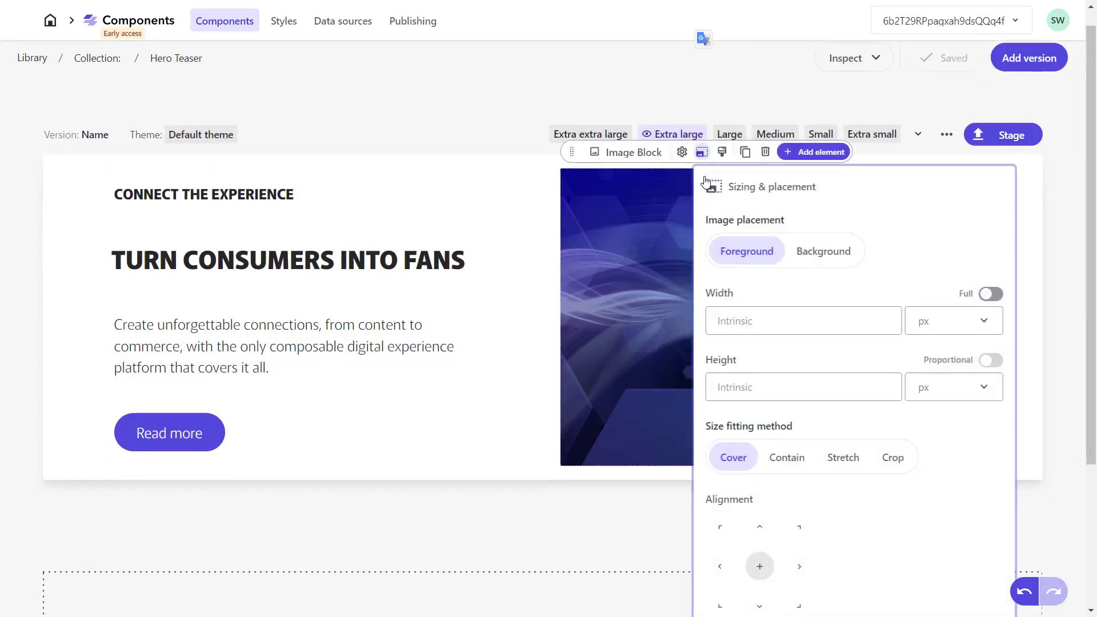
click(801, 252)
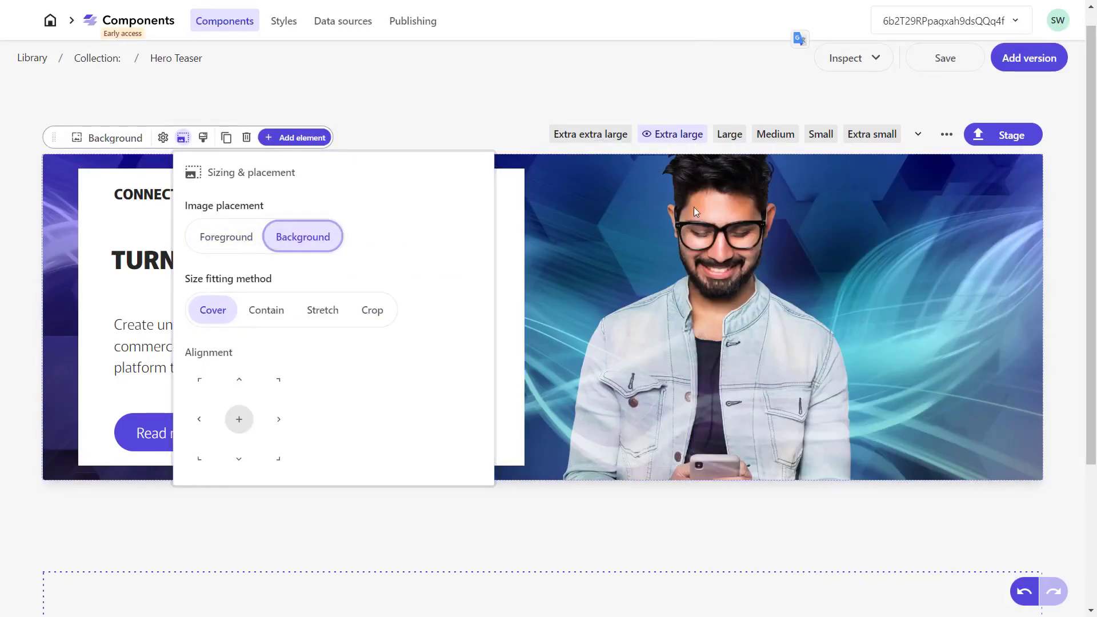
click(801, 255)
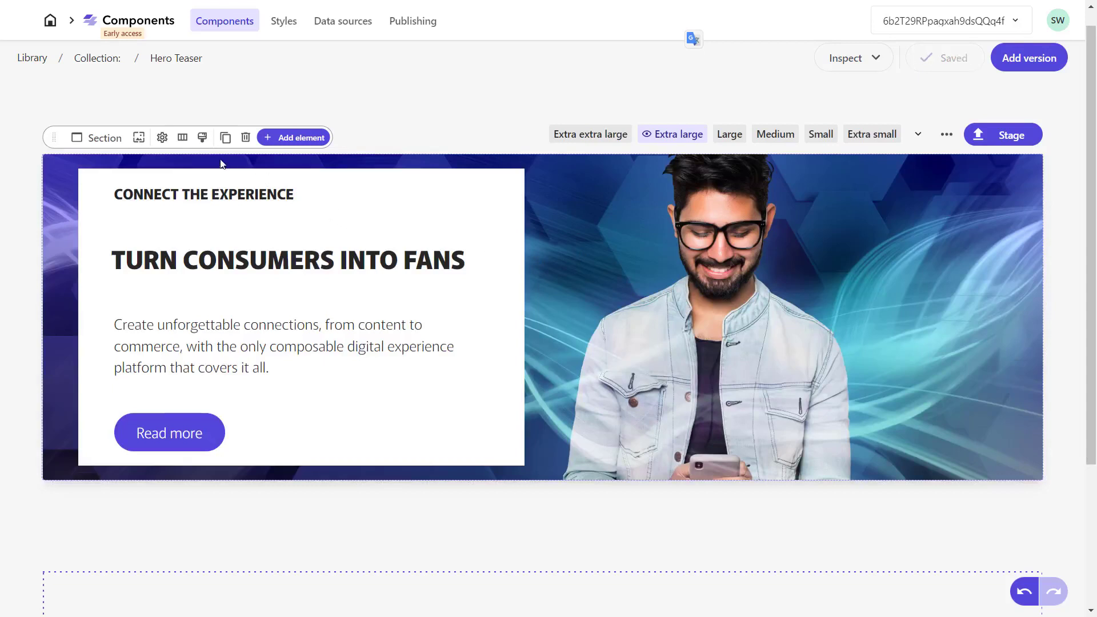
click(367, 144)
click(200, 136)
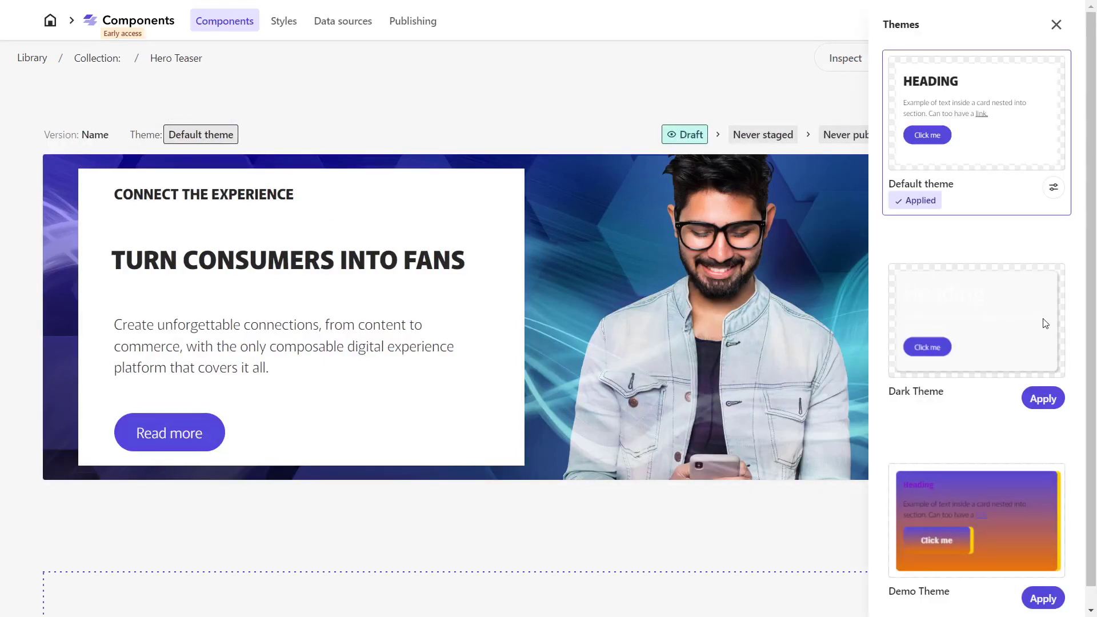
Apply Dark Theme to the Hero Teaser and stage it, moving it out of Draft
click(1040, 399)
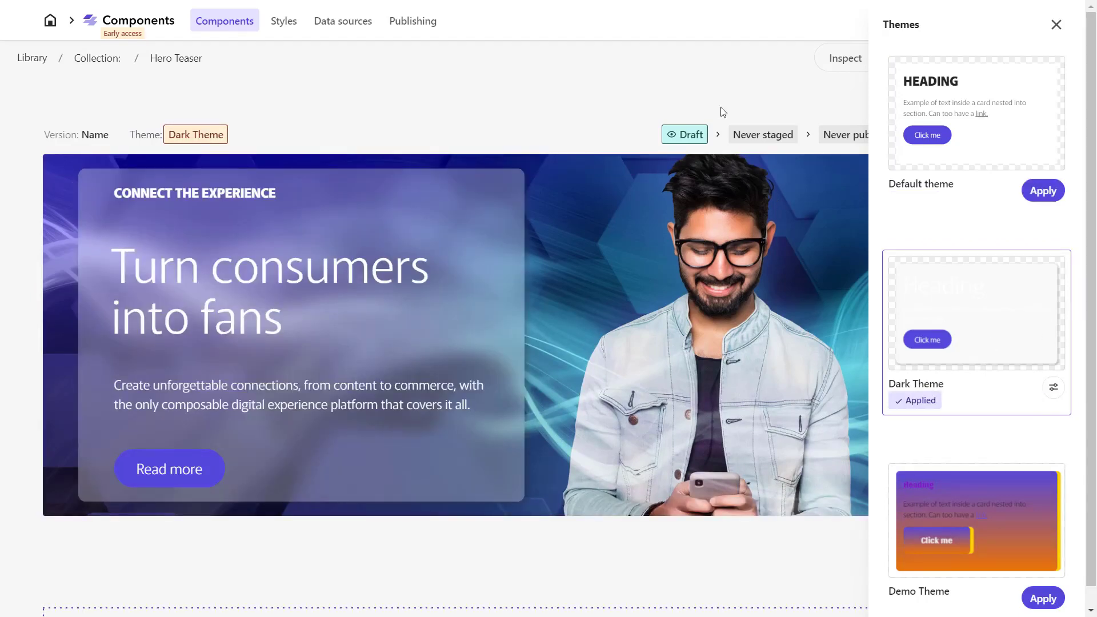
click(1056, 26)
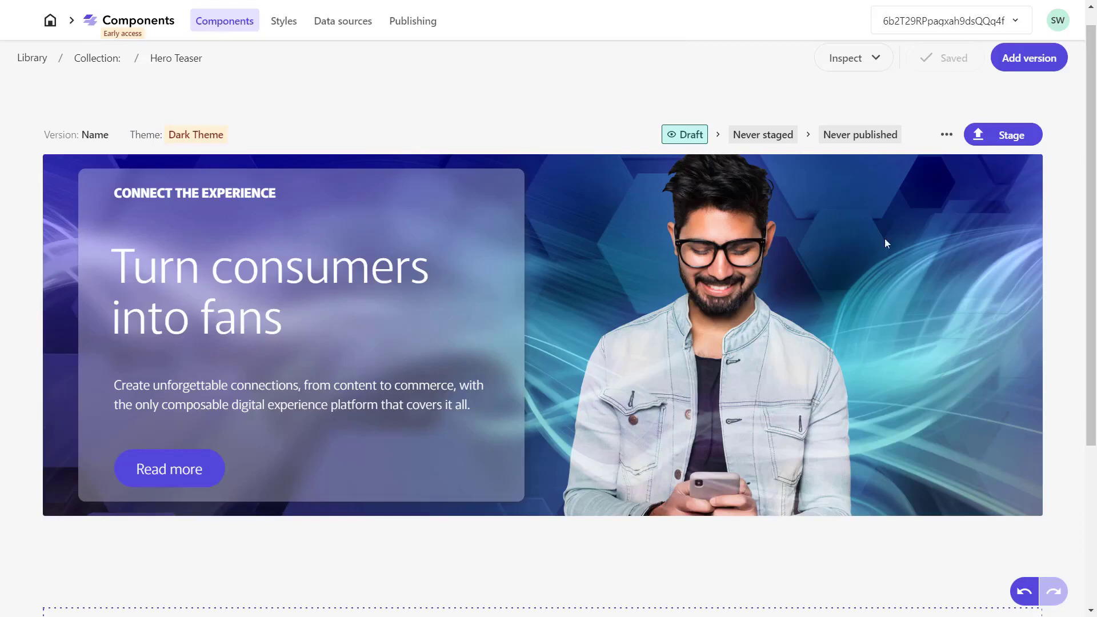
click(1006, 141)
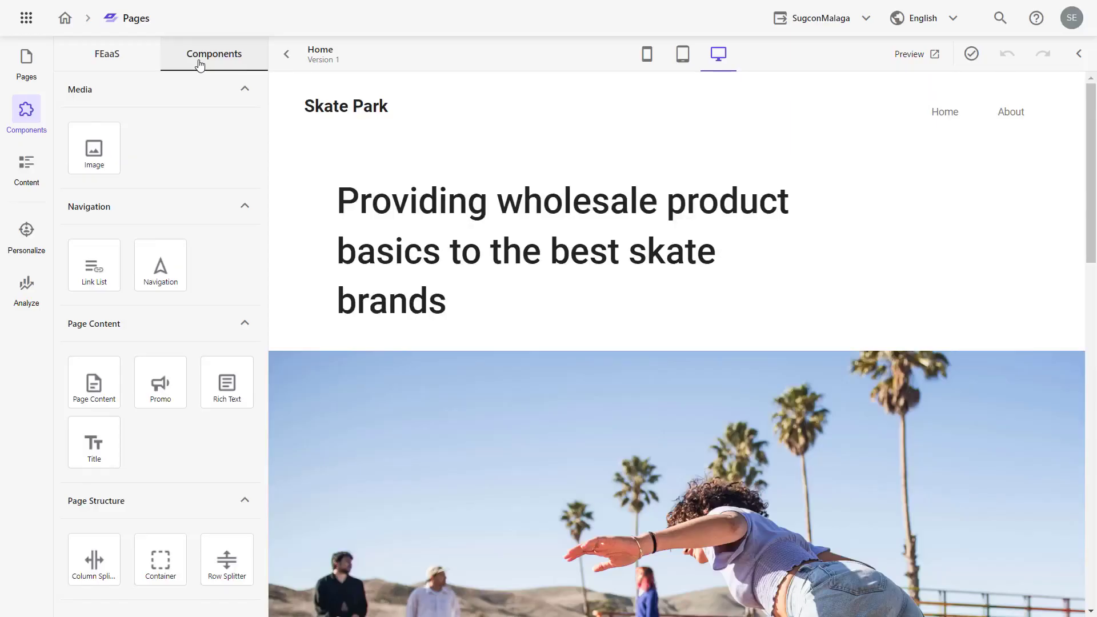
From the FEaaS library, drag the Hero Teaser onto the Skate Park Home page below the headline
click(123, 64)
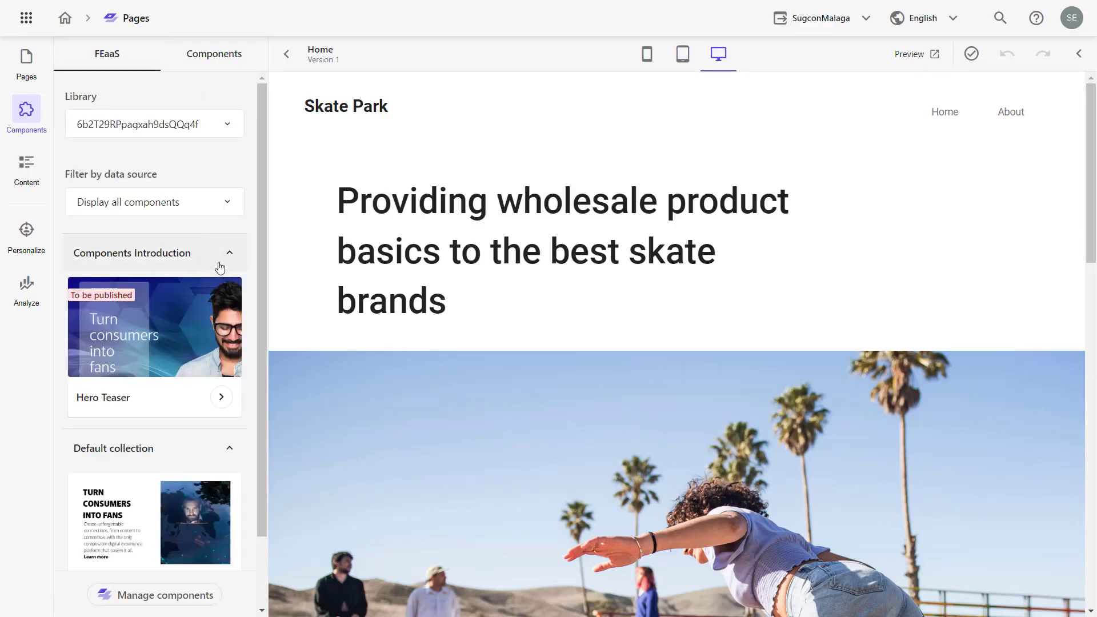
click(228, 459)
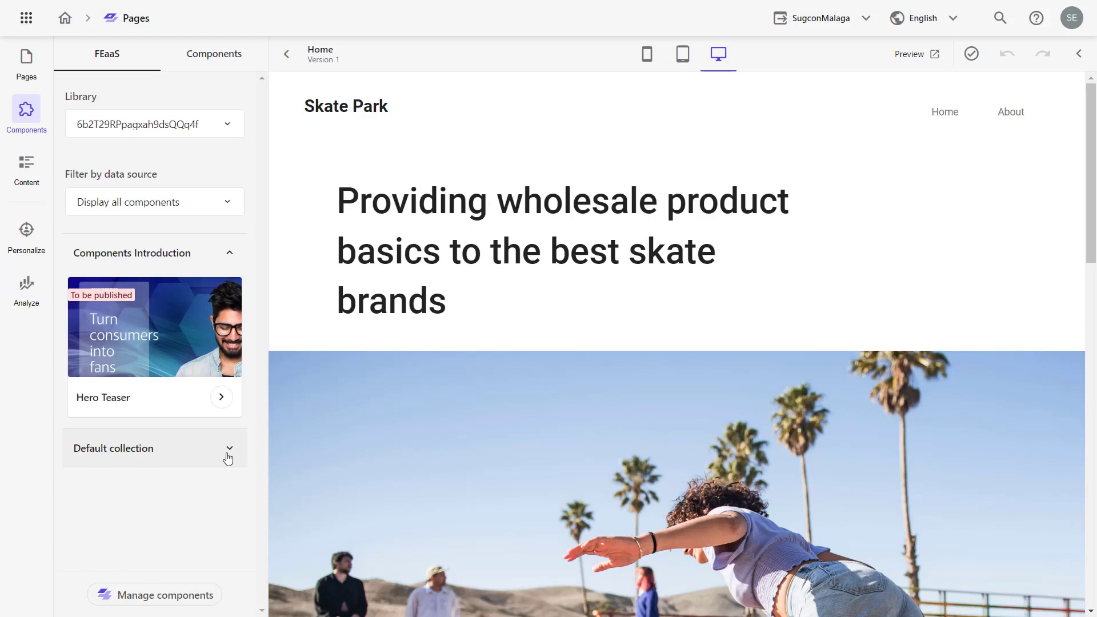
drag(171, 360, 528, 355)
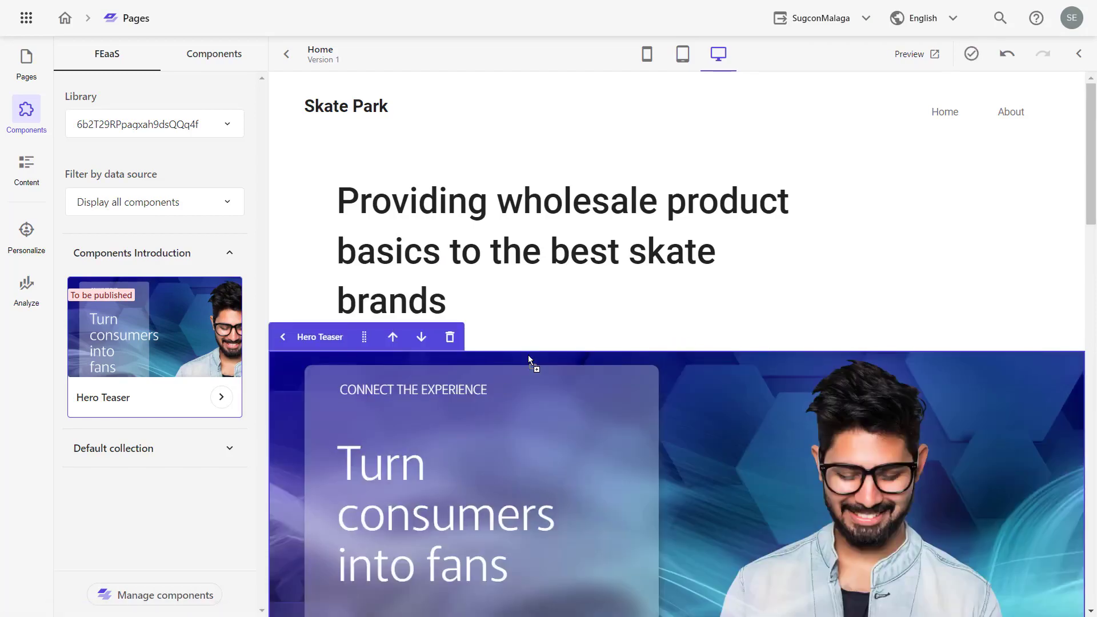
scroll(527, 355, down, 4)
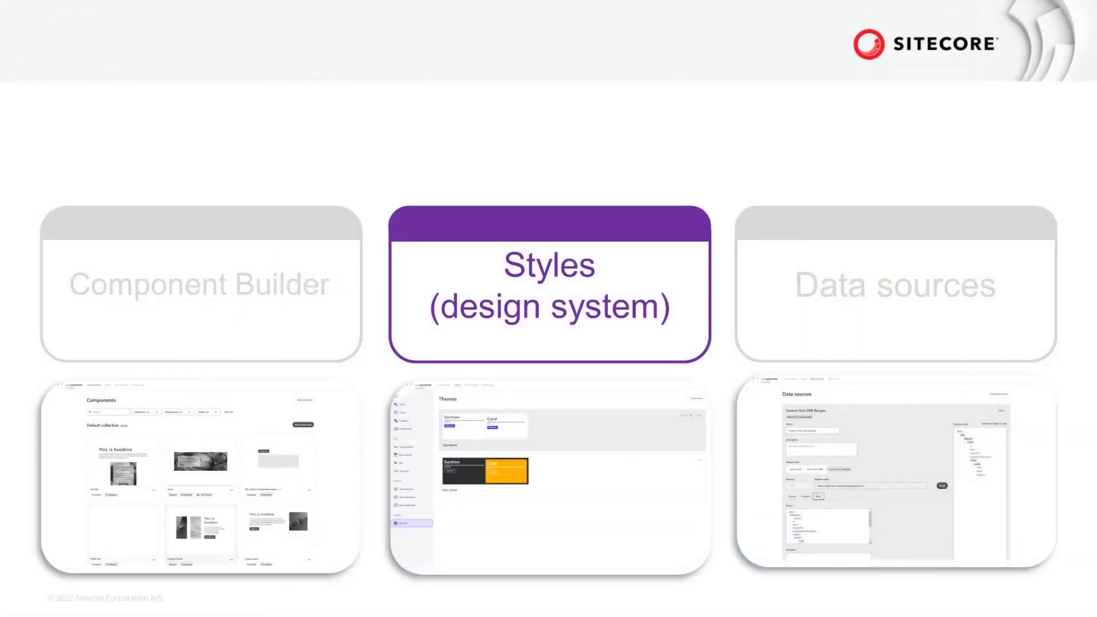
Advance the deck from Basic Styles to the Styles Library - Rules slide
key(Right)
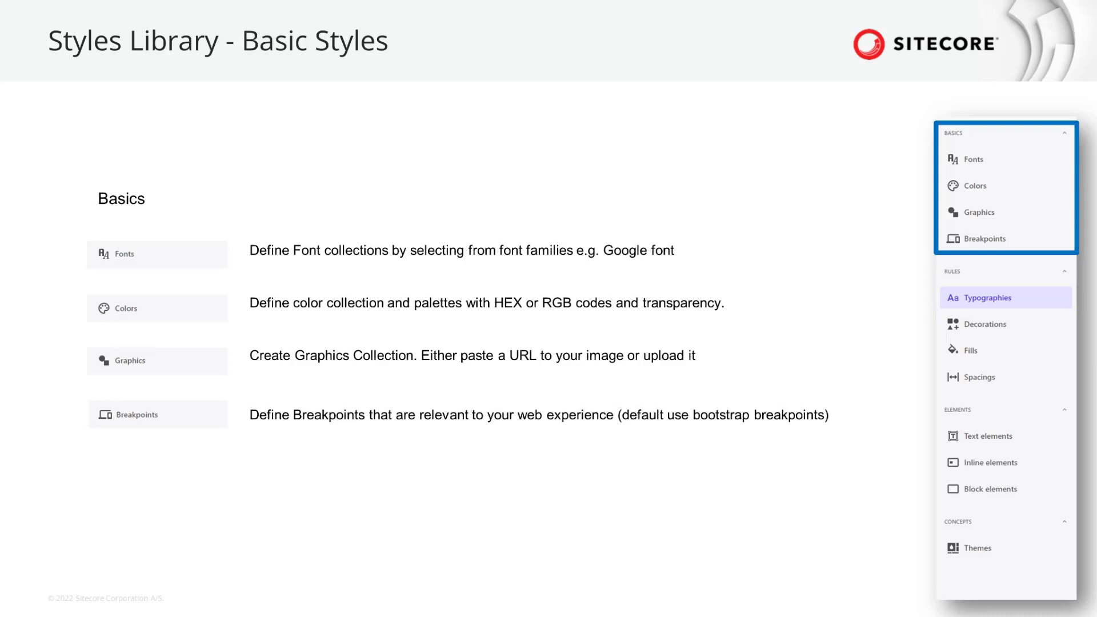
key(Right)
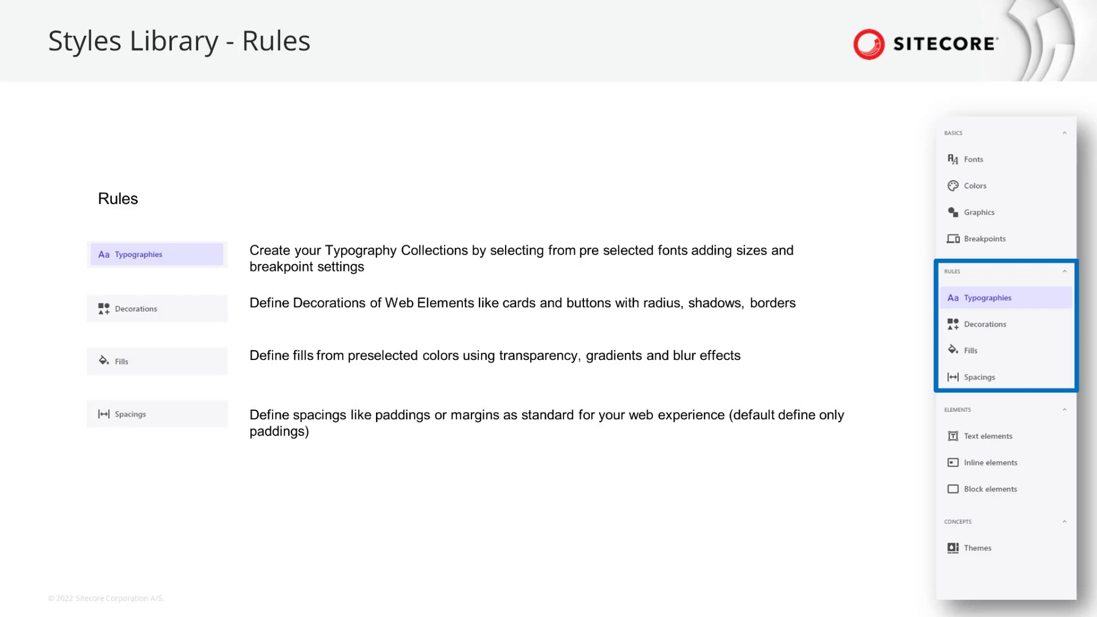
Advance to the 'Styles Library - Elements' slide defining Text, Inline and Block elements
key(Right)
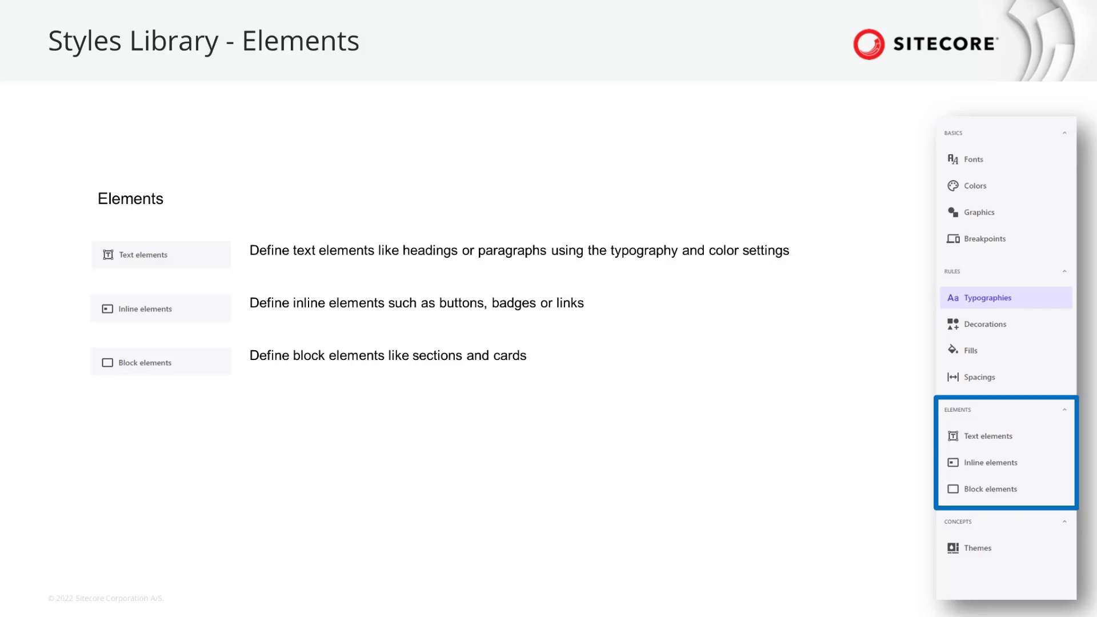
Advance the deck to the Concepts slide
key(Right)
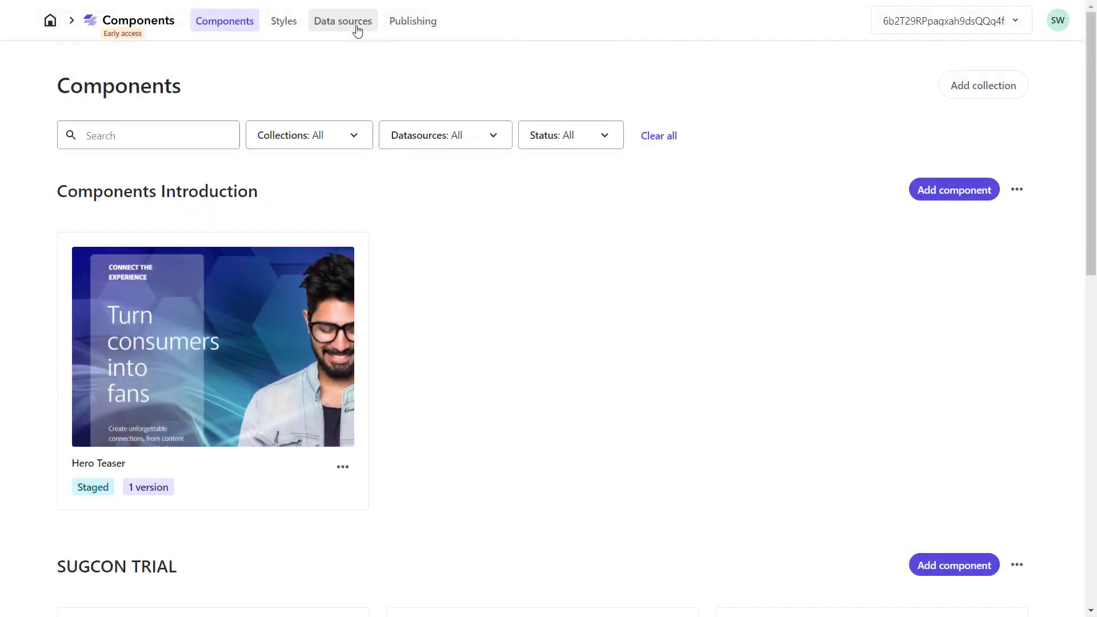
click(357, 29)
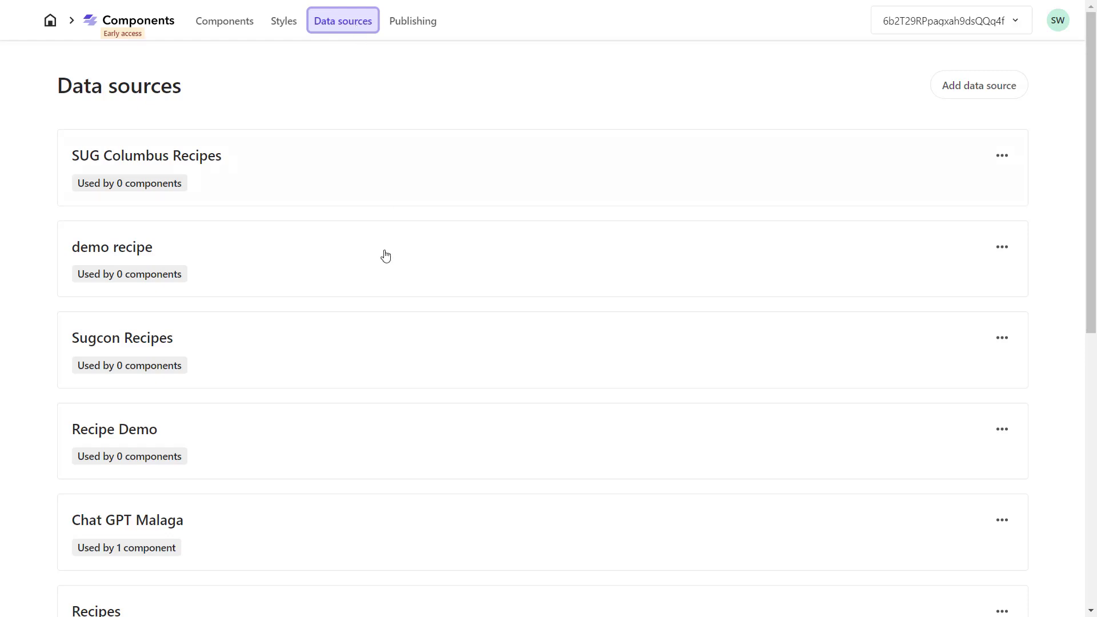
scroll(385, 257, down, 9)
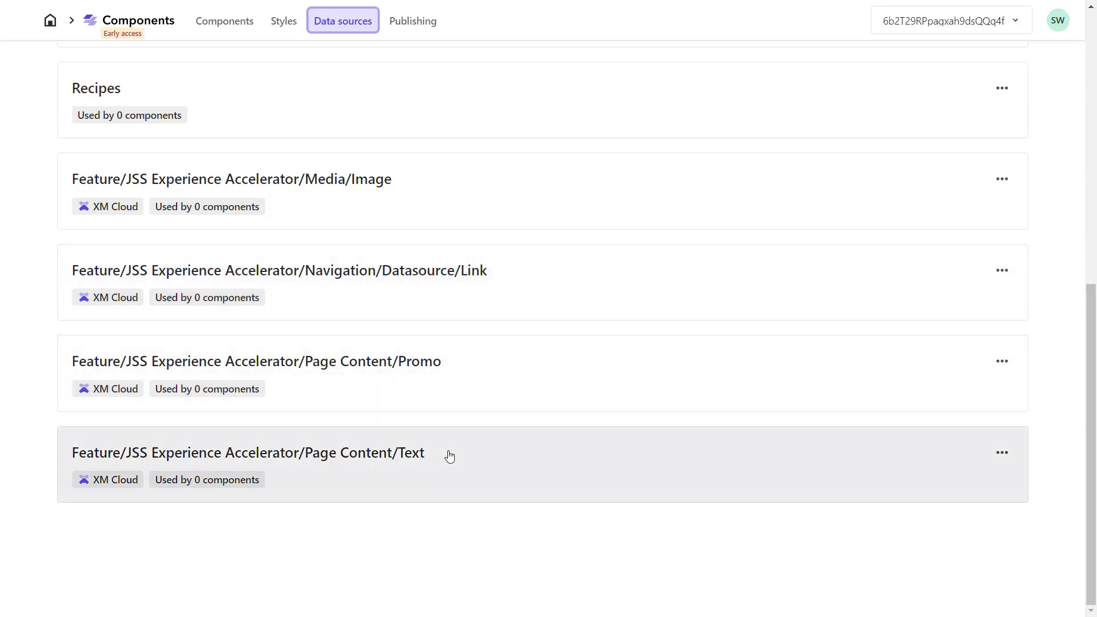
click(226, 26)
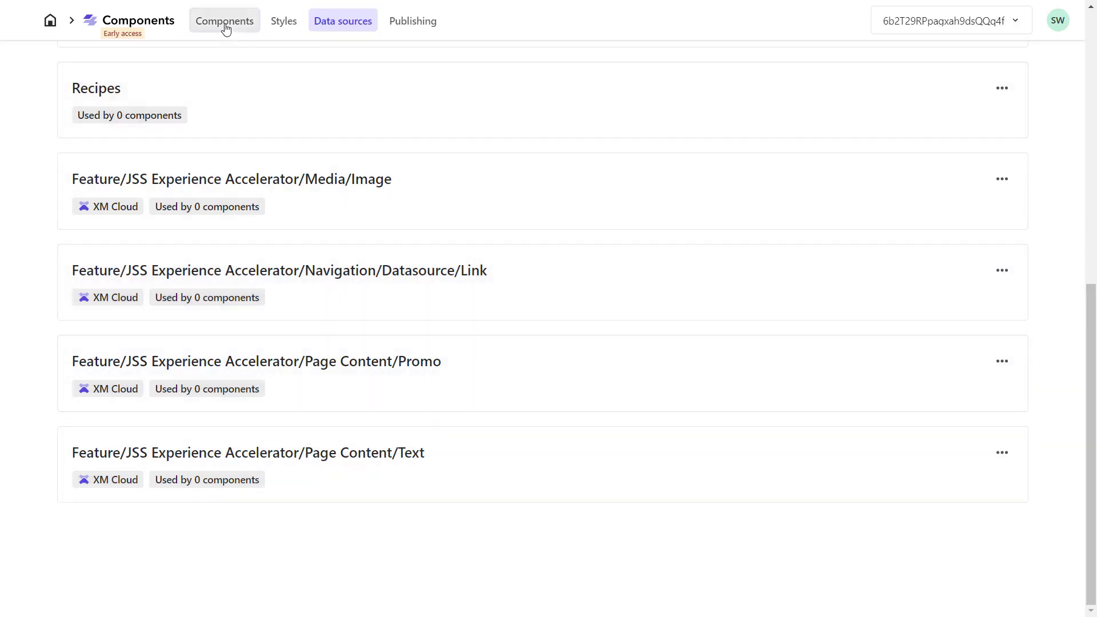
Create a draft 'Promo Component' in Components Introduction, save it, and open it for editing
scroll(379, 216, up, 10)
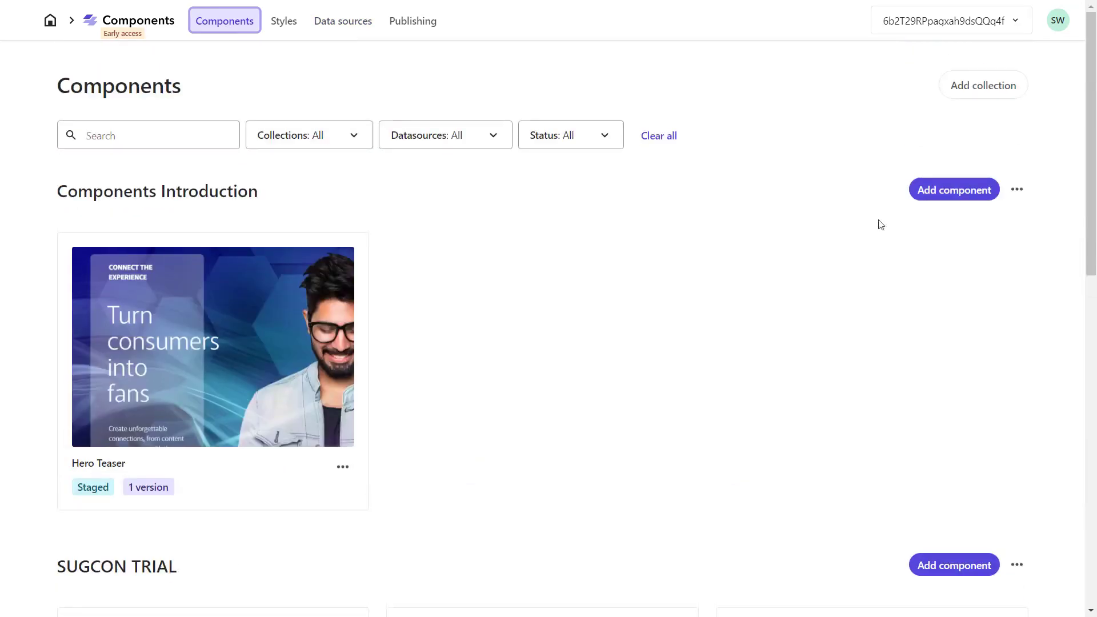
click(949, 191)
click(269, 377)
text(Promo Co)
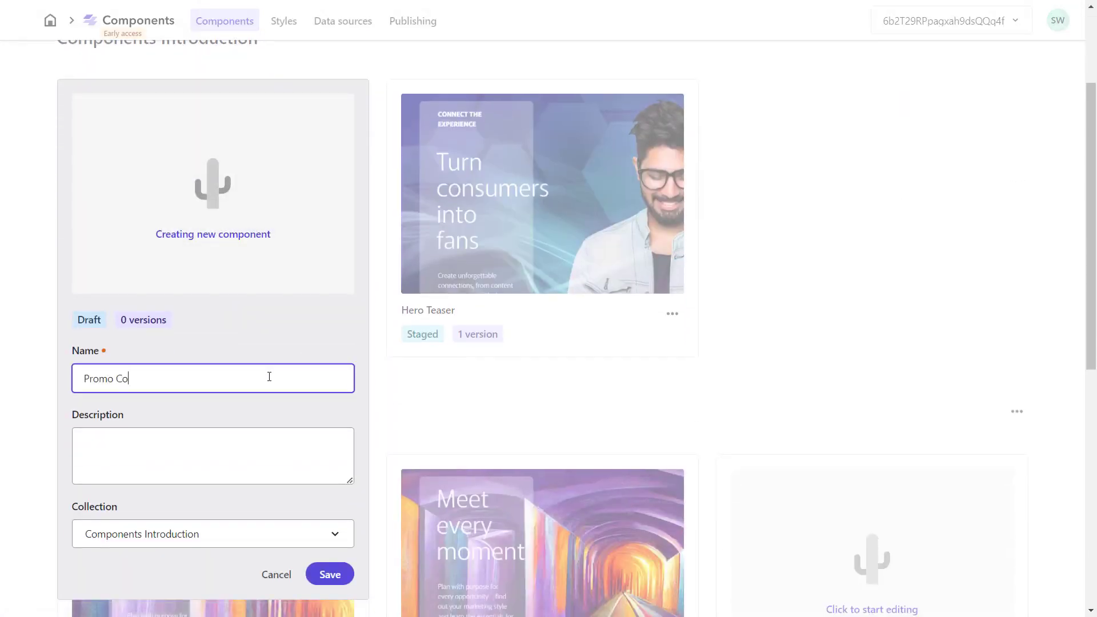
text(mponent)
click(329, 574)
click(229, 239)
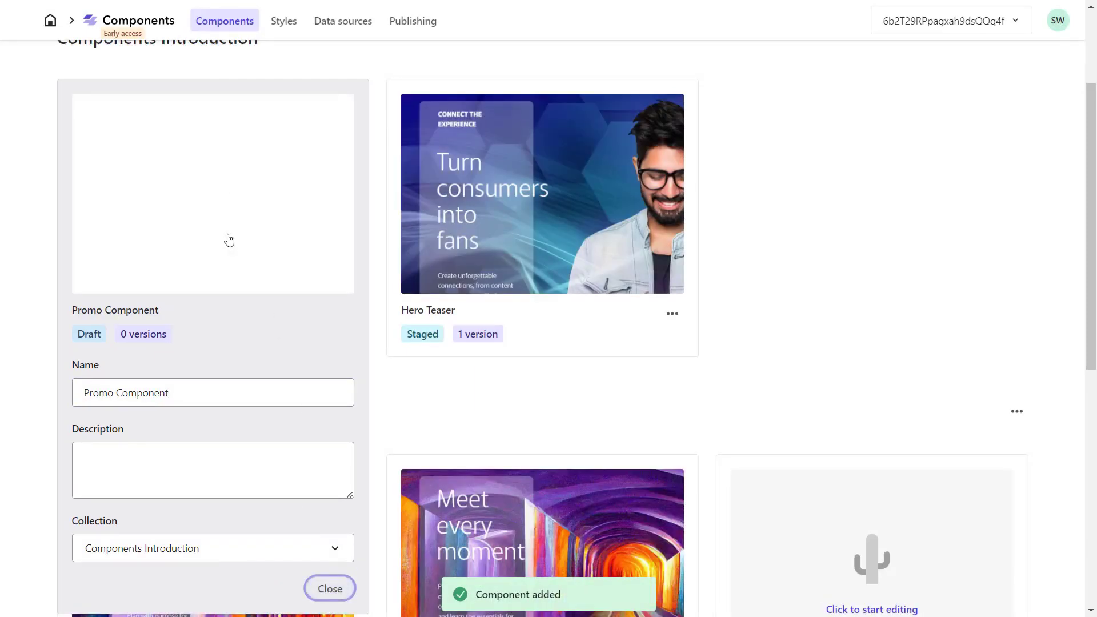
click(229, 238)
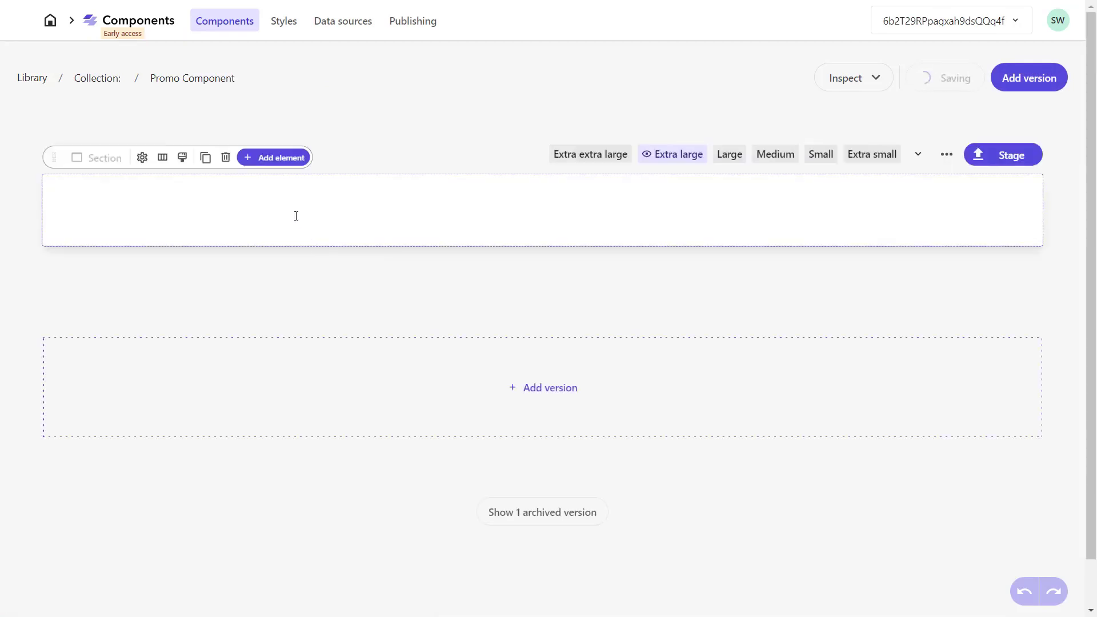
Add a Card block to the section and set its layout to 2 columns
click(275, 159)
mouse_move(358, 216)
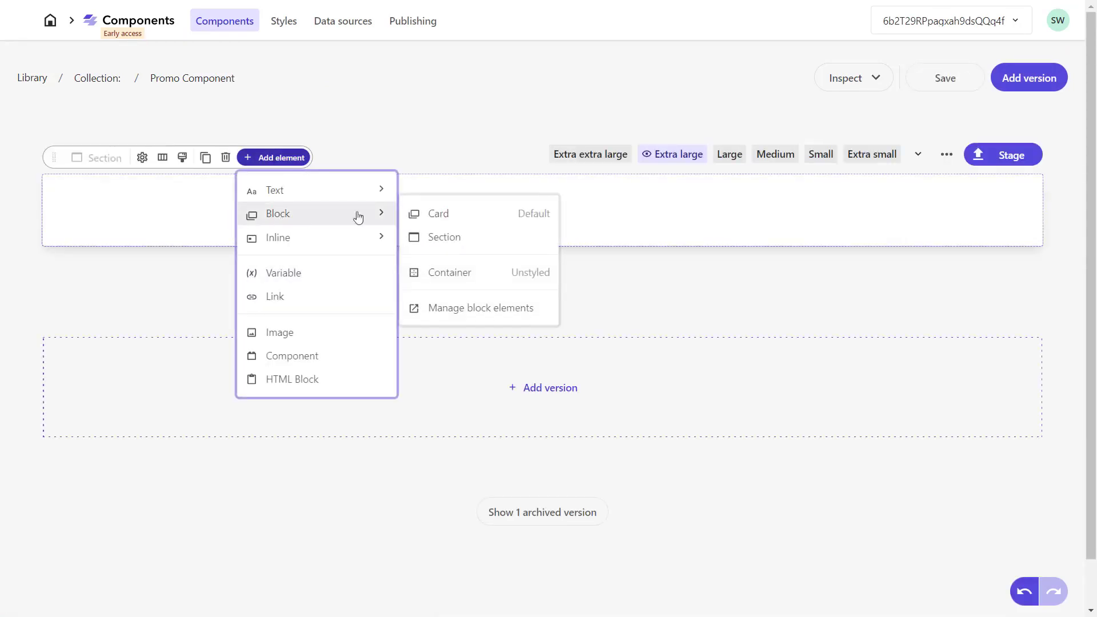
click(448, 215)
click(218, 211)
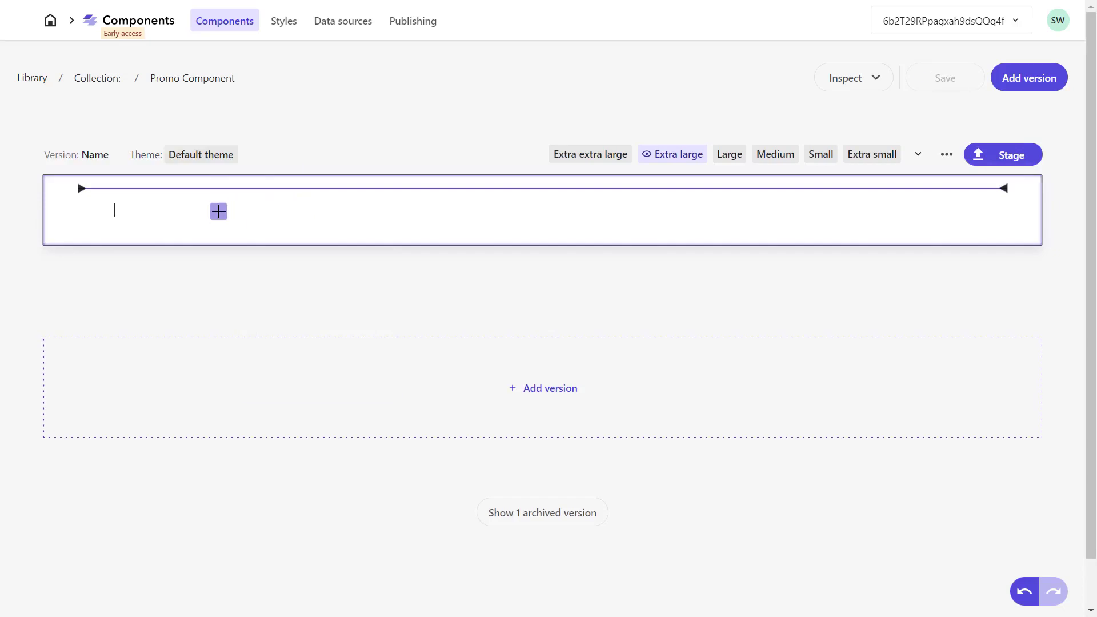
click(206, 188)
click(162, 158)
click(199, 195)
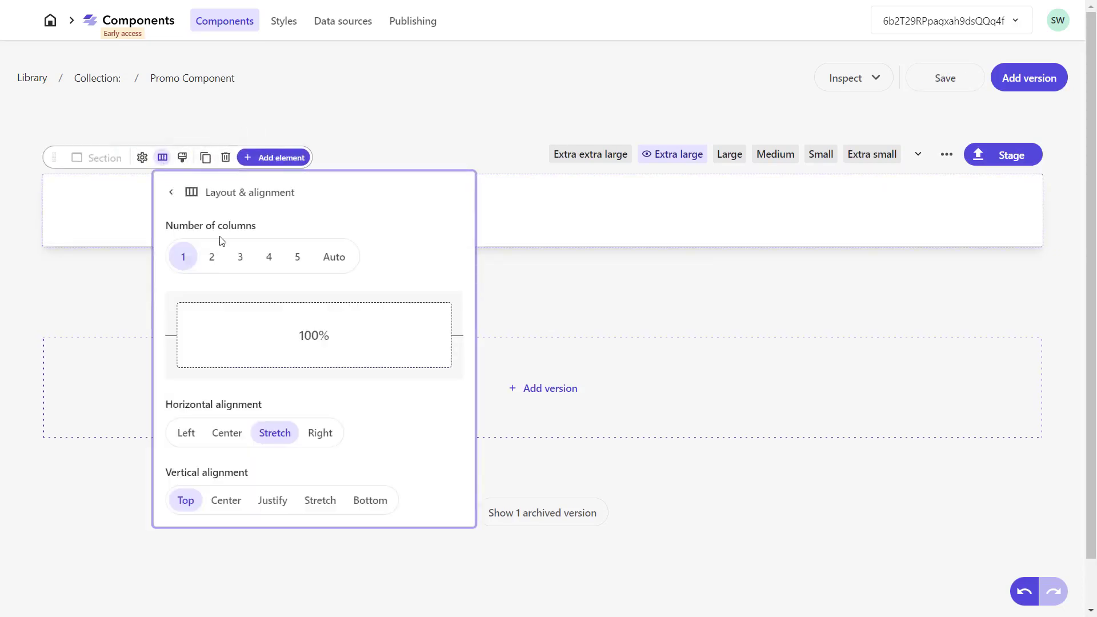
click(212, 256)
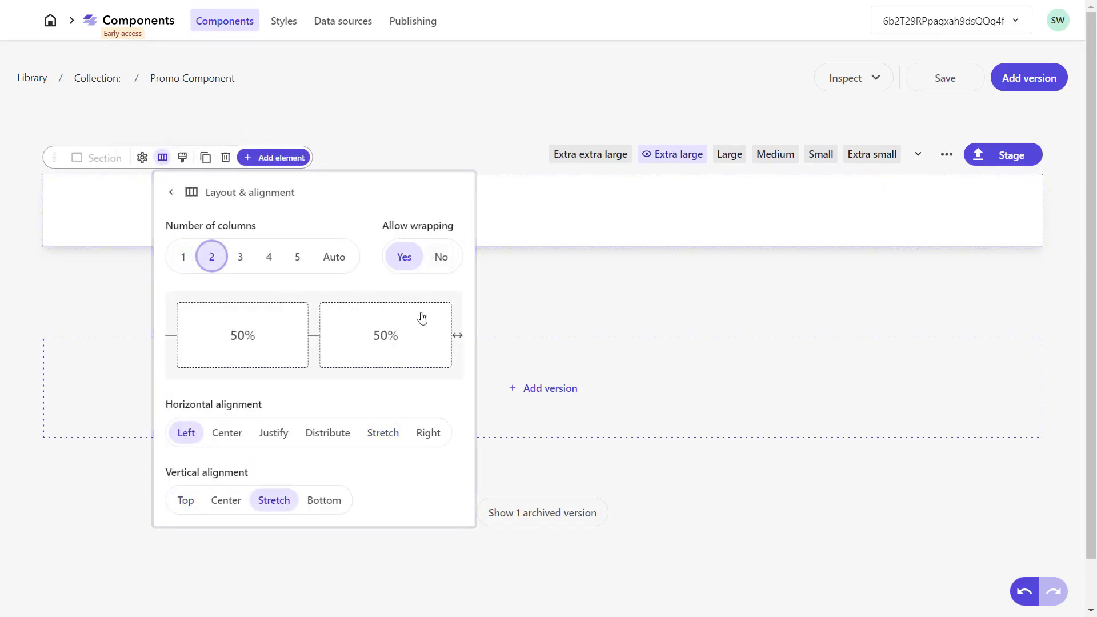
click(152, 209)
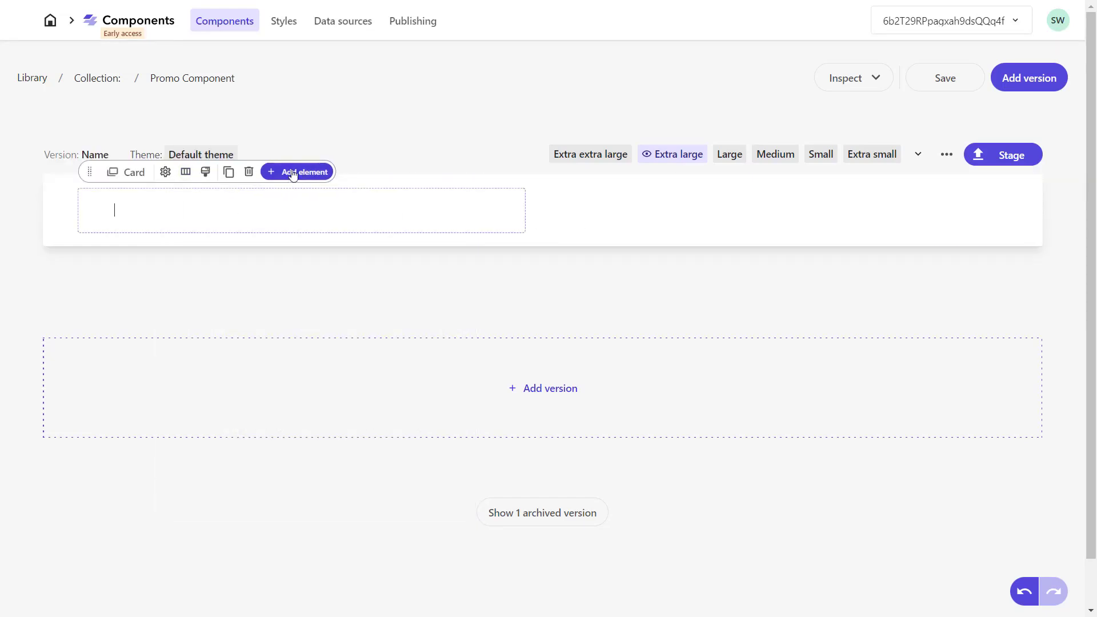
Add a paragraph to the card, with a Heading 3 above it
click(292, 172)
mouse_move(307, 206)
click(457, 202)
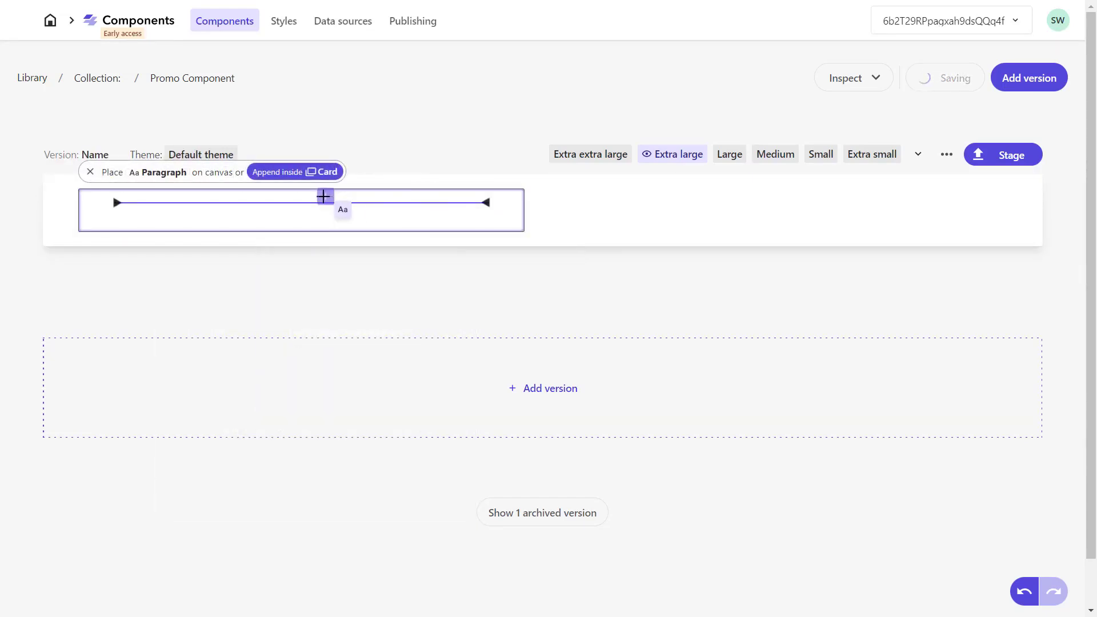
click(298, 199)
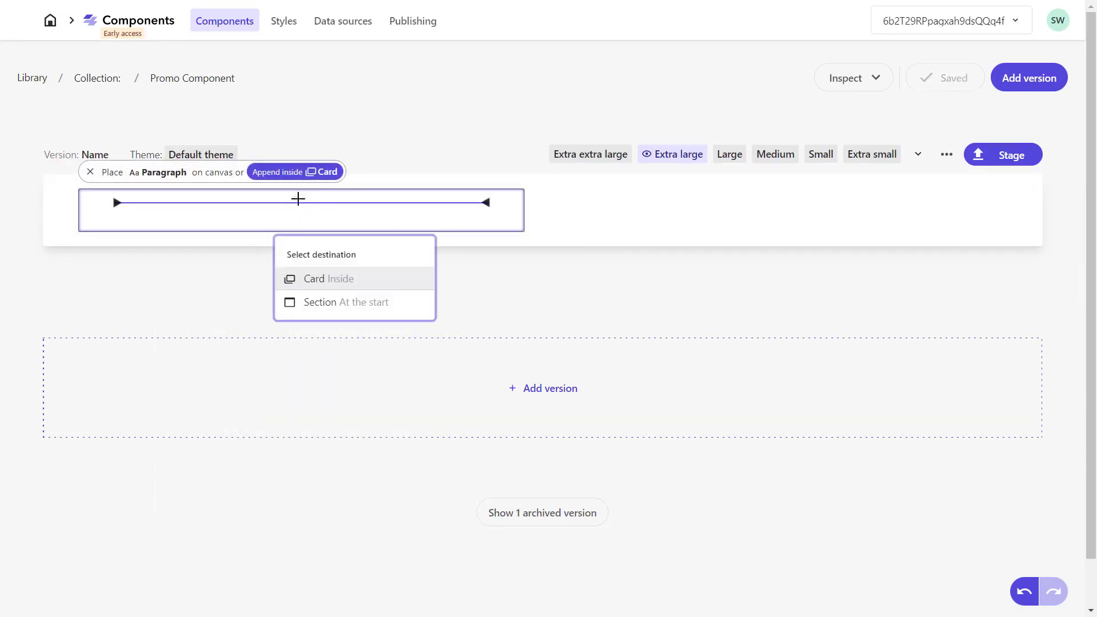
click(315, 279)
click(348, 187)
mouse_move(477, 216)
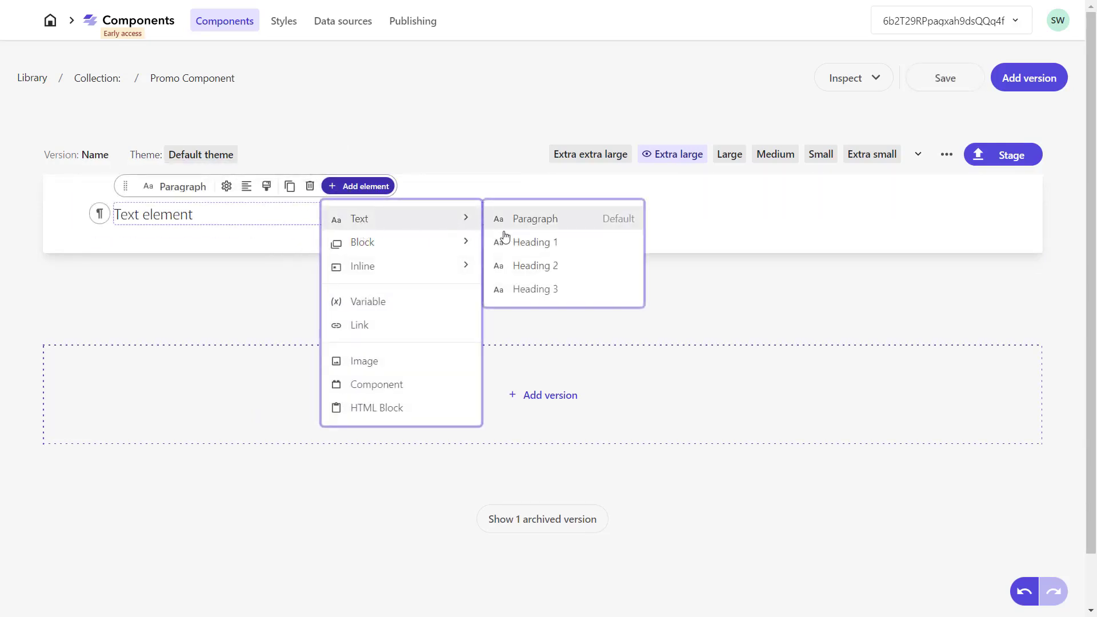
click(521, 295)
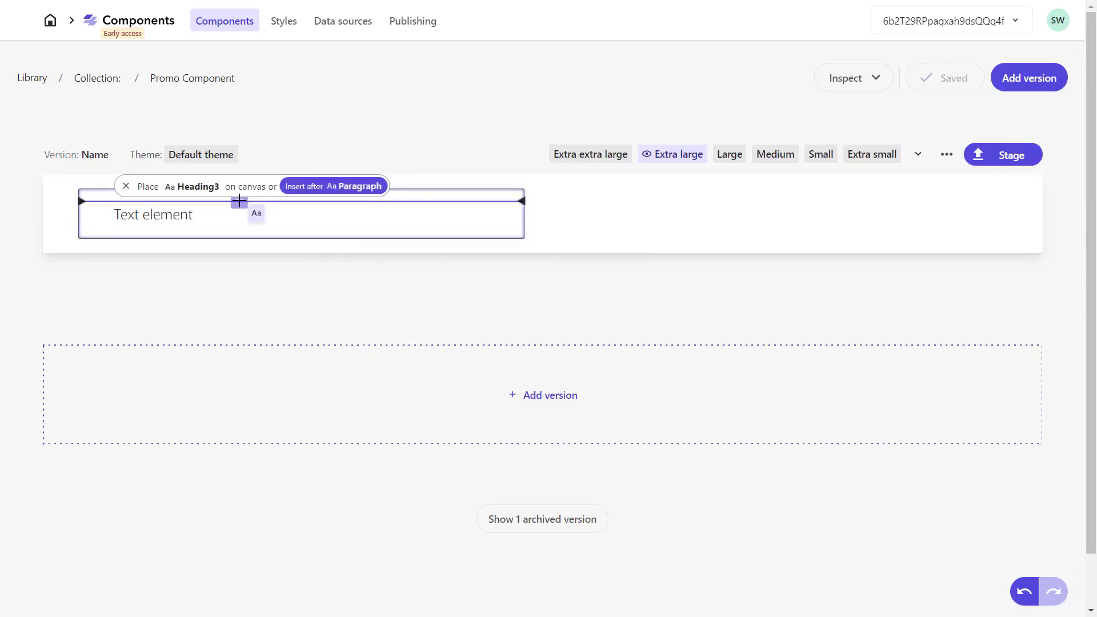
click(245, 228)
click(267, 286)
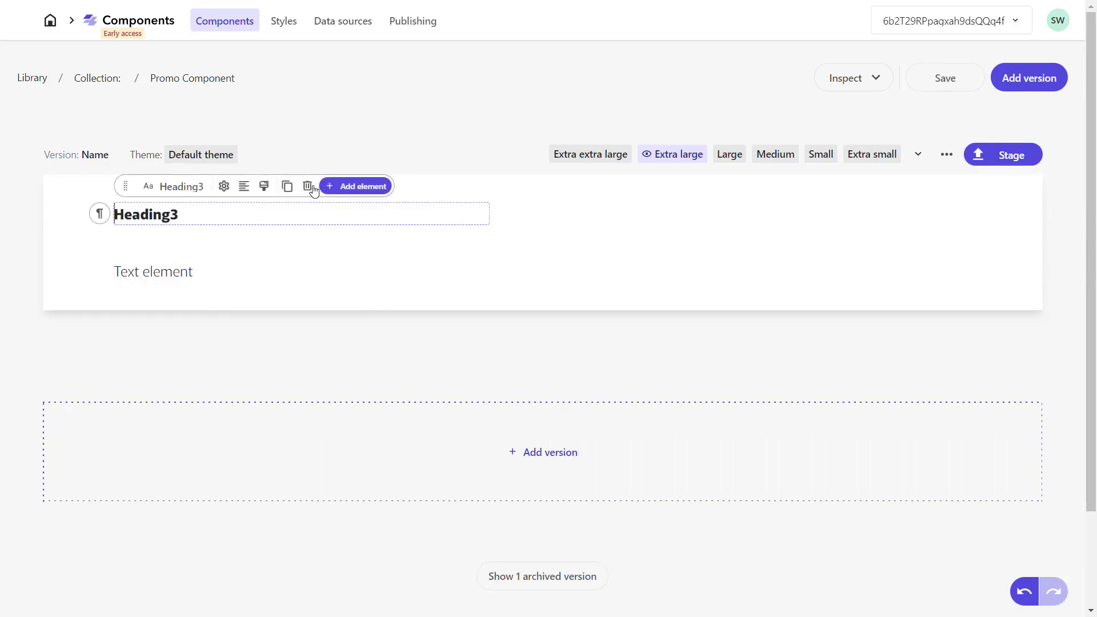
Place an Image block in the right column beside the card
click(337, 190)
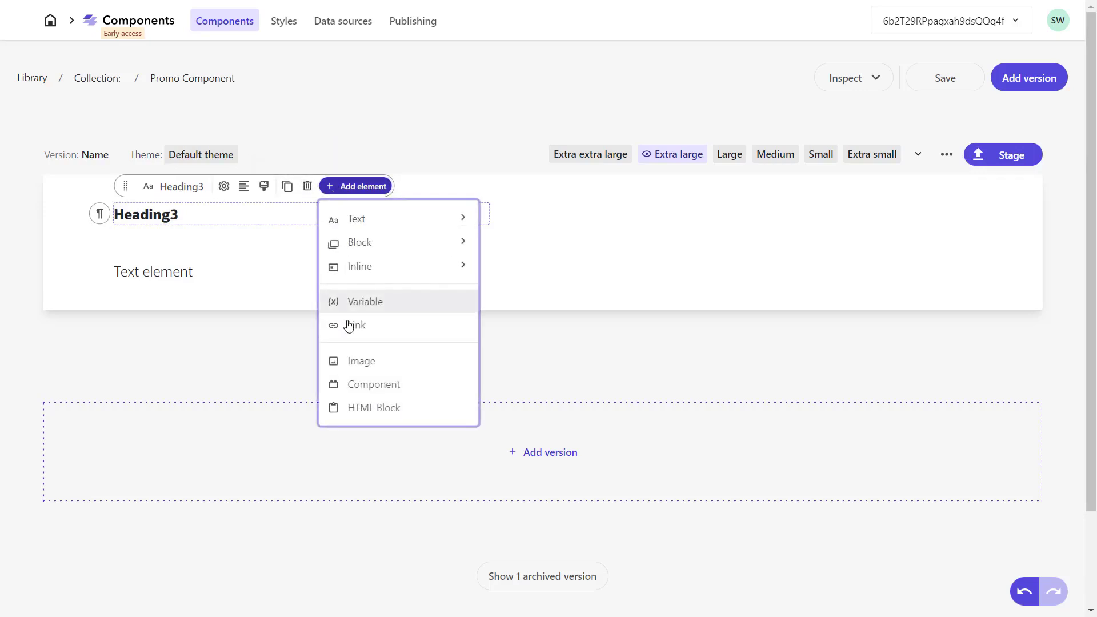
click(348, 361)
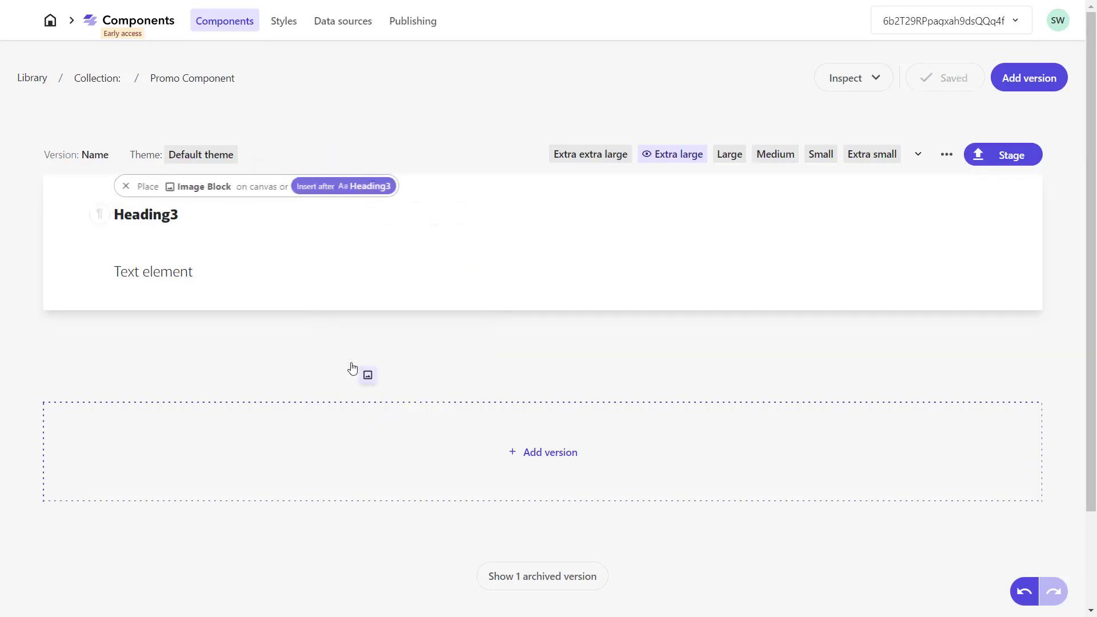
click(766, 215)
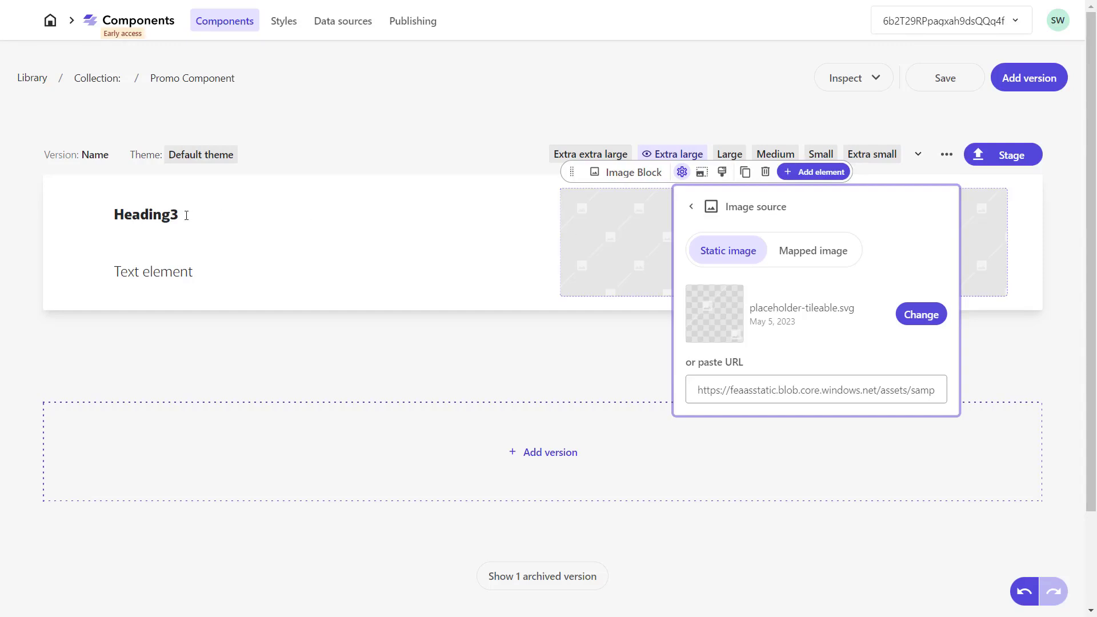
click(177, 214)
click(223, 188)
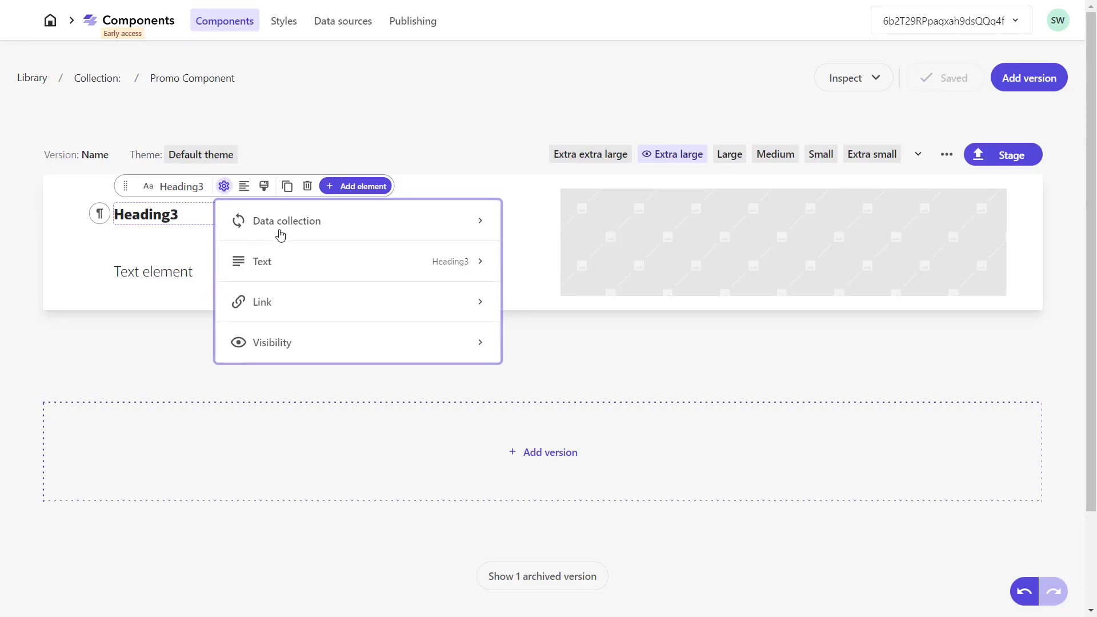
Map the heading to PromoText from the Page Content/Promo data source
click(279, 263)
click(341, 265)
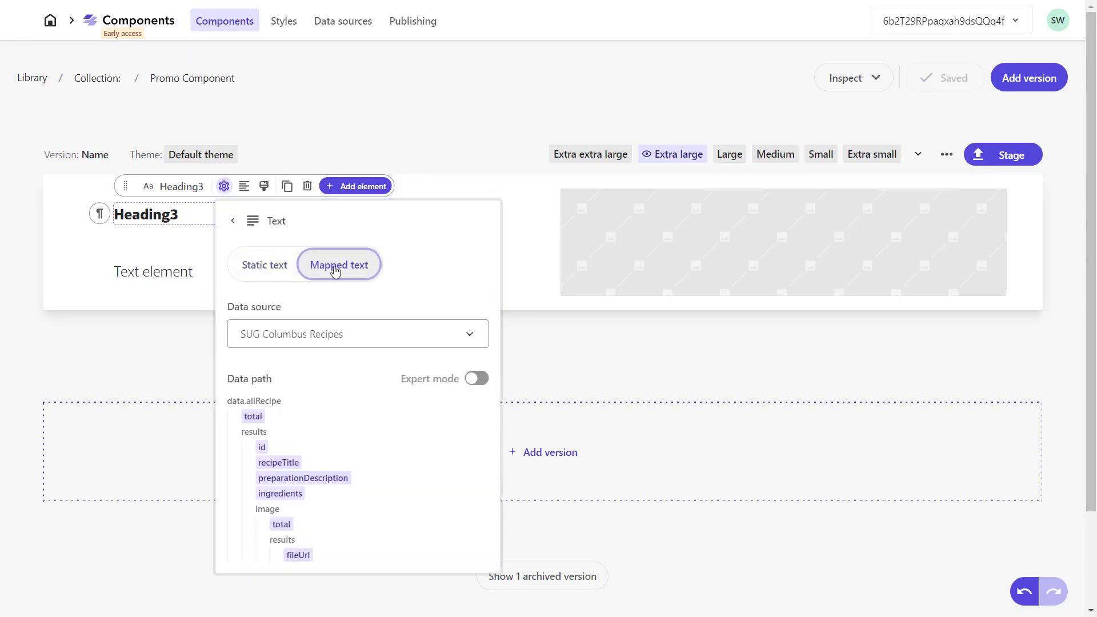
click(332, 331)
scroll(337, 452, down, 1)
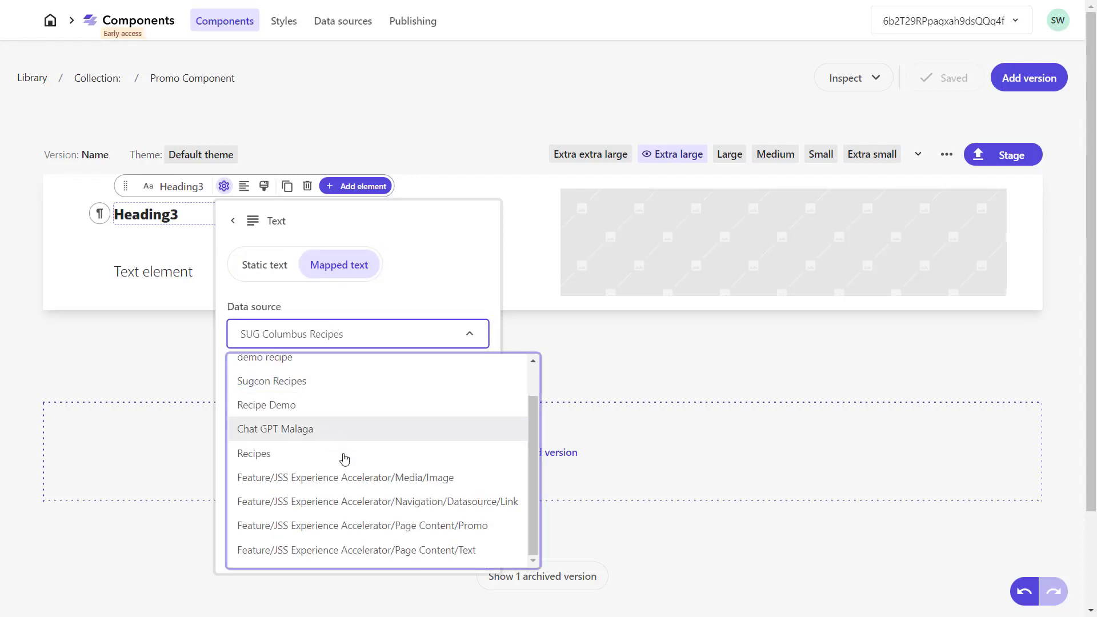
click(375, 526)
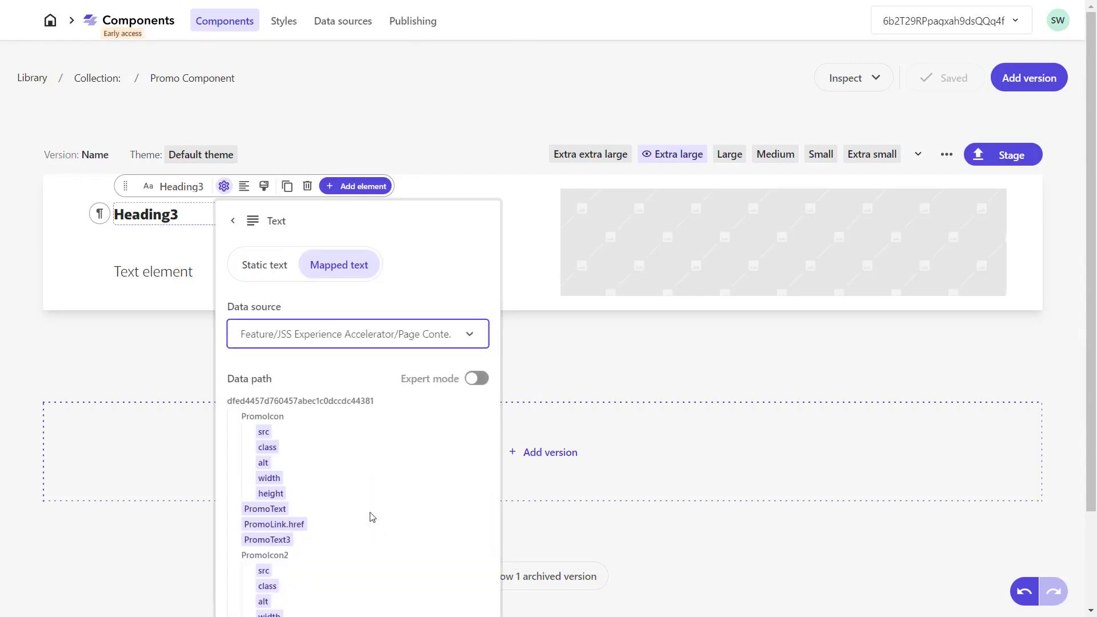
scroll(364, 494, down, 2)
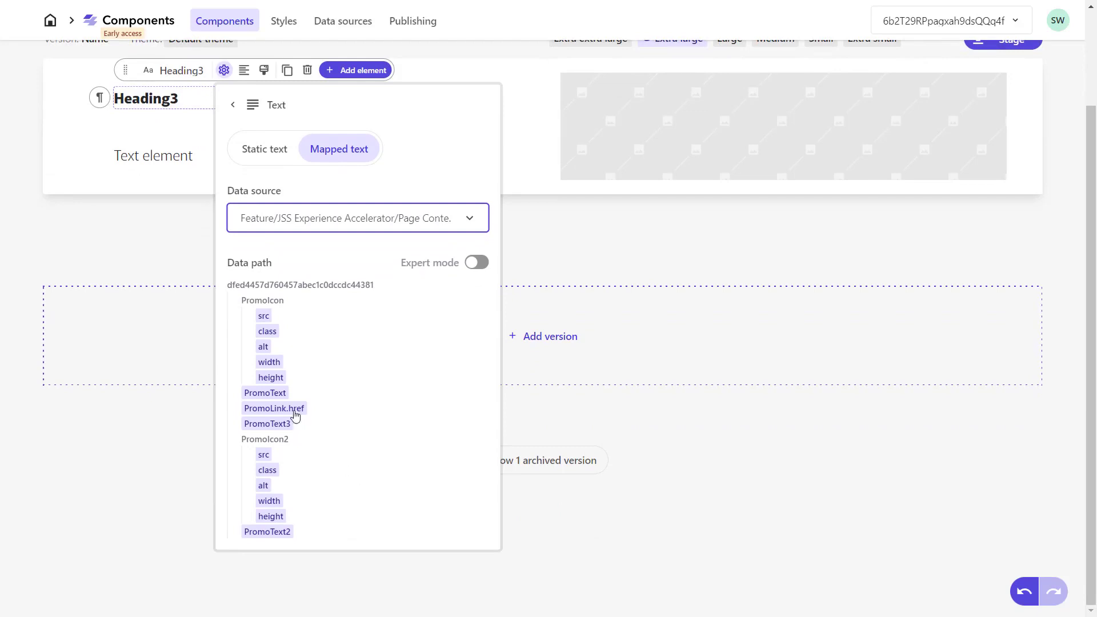
click(280, 395)
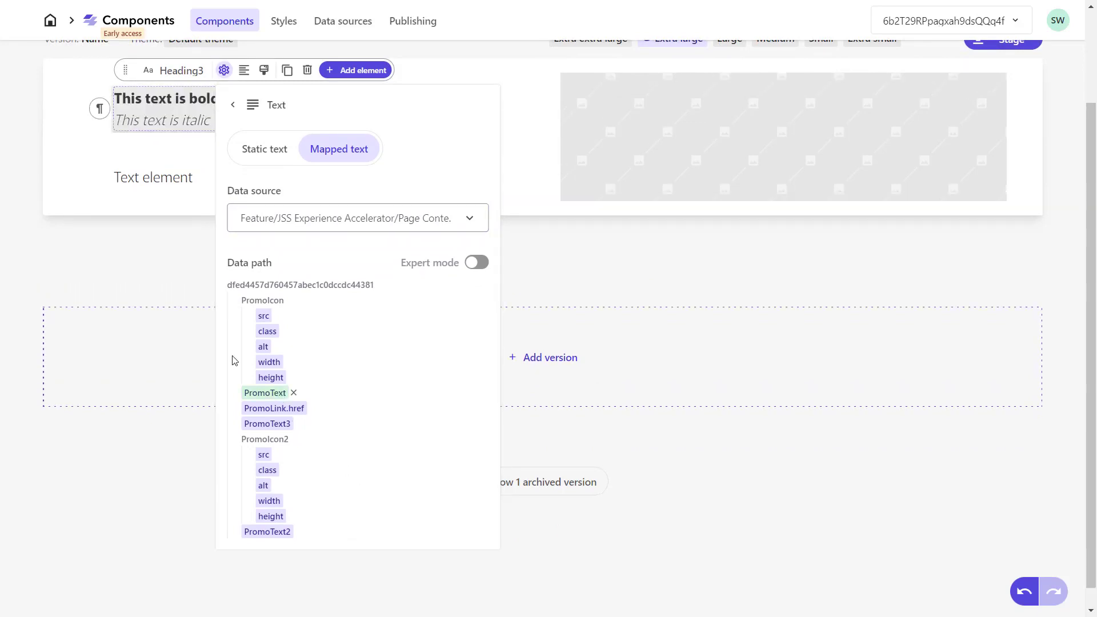
Map the text element to PromoText3 and the image to the PromoIcon src field
click(149, 176)
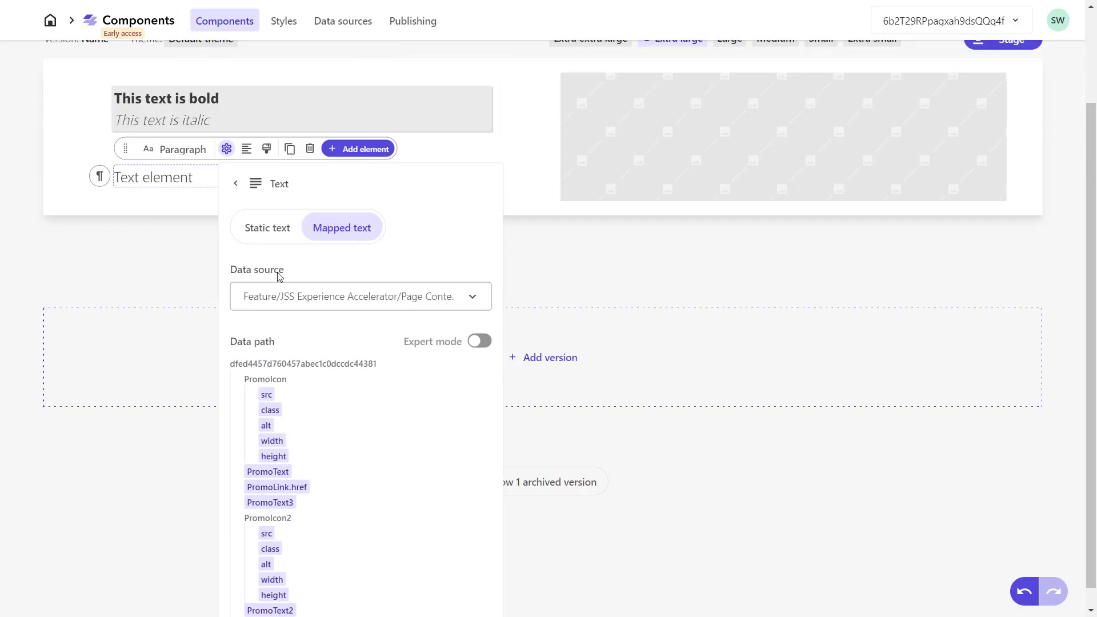
click(273, 504)
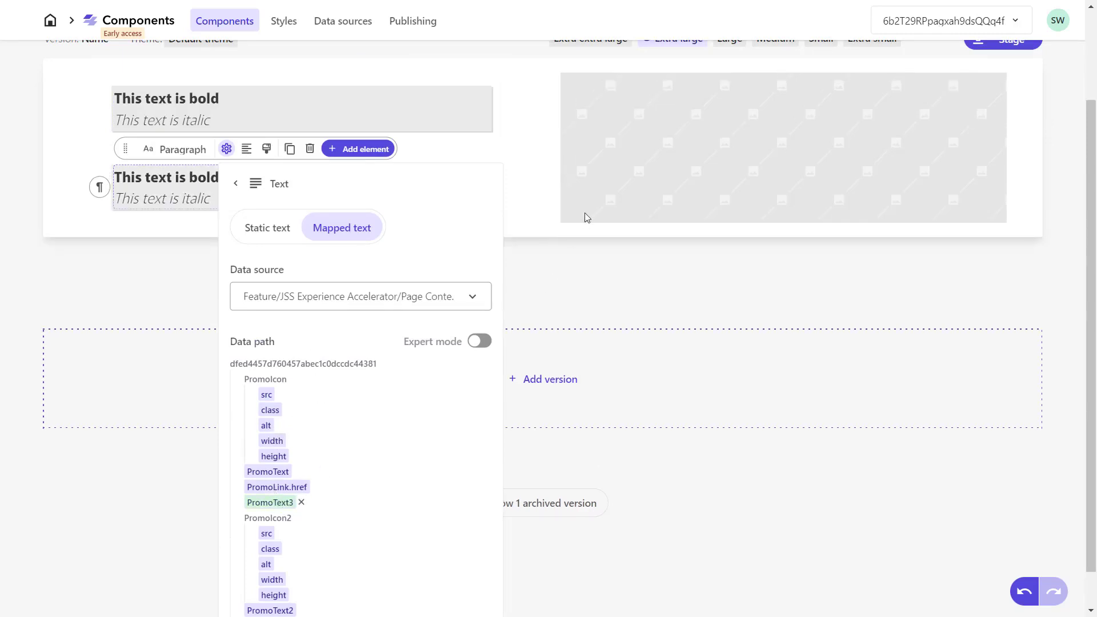
click(621, 180)
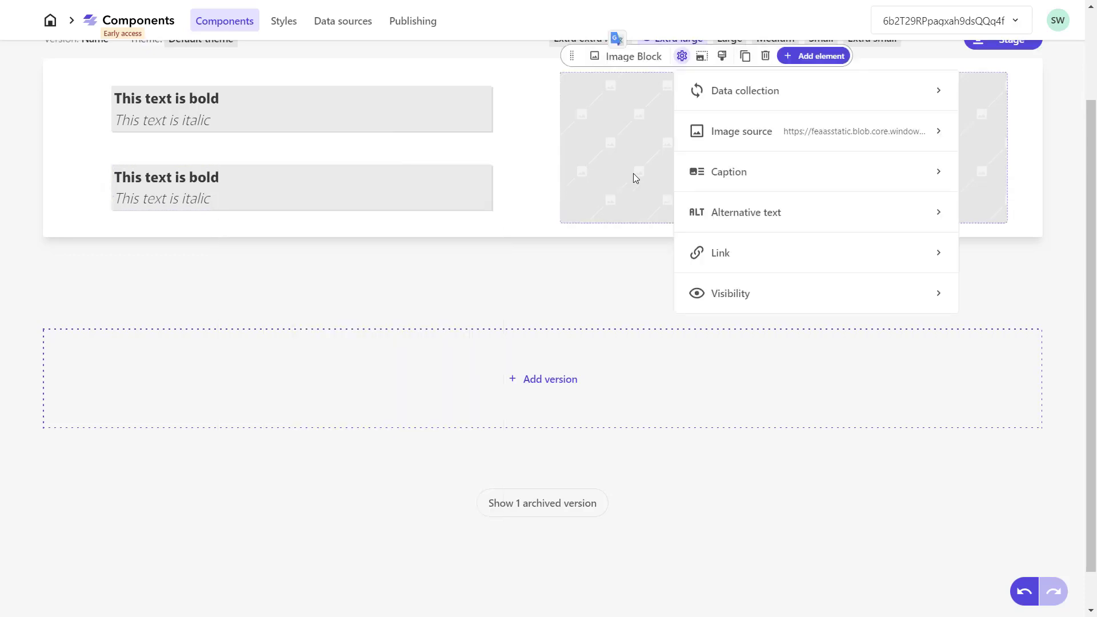
click(718, 132)
click(809, 137)
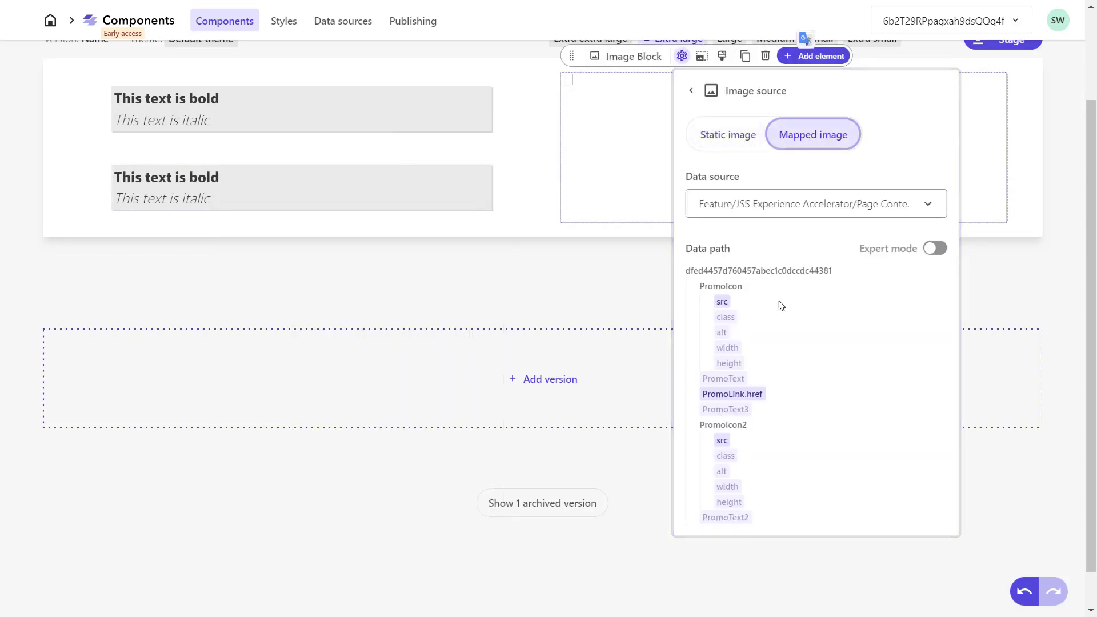
click(722, 301)
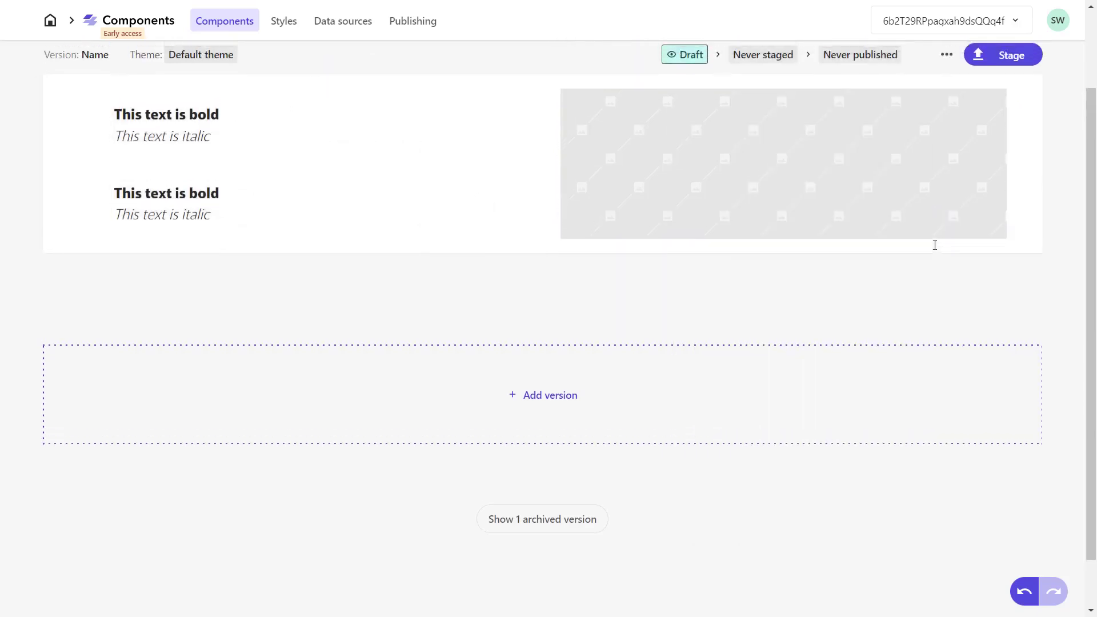
scroll(935, 245, up, 2)
Stage Promo Component and drop it onto the Home page below the hero
click(1006, 155)
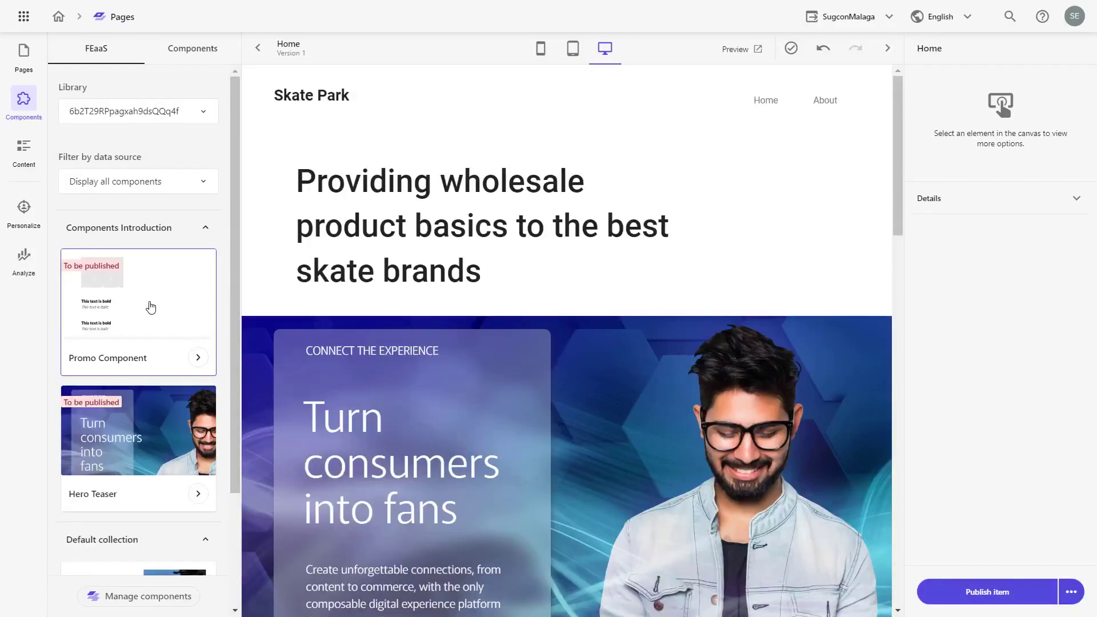
scroll(362, 306, down, 8)
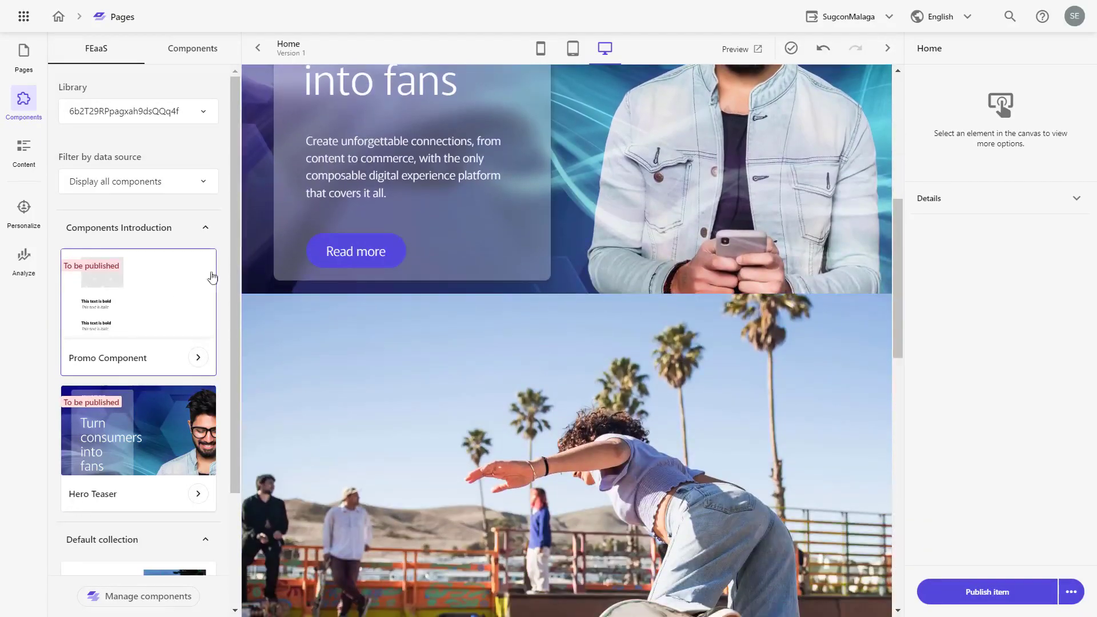
drag(181, 280, 372, 279)
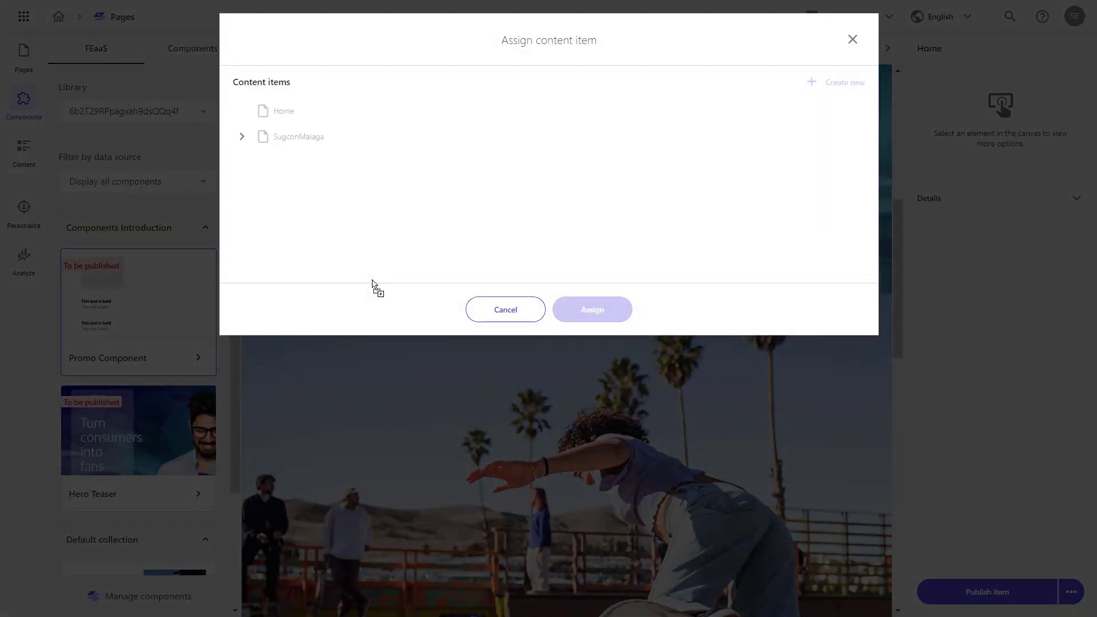
Assign the Promo 1 item from SugconMalaga > Data > Promos to the component
click(243, 135)
click(249, 191)
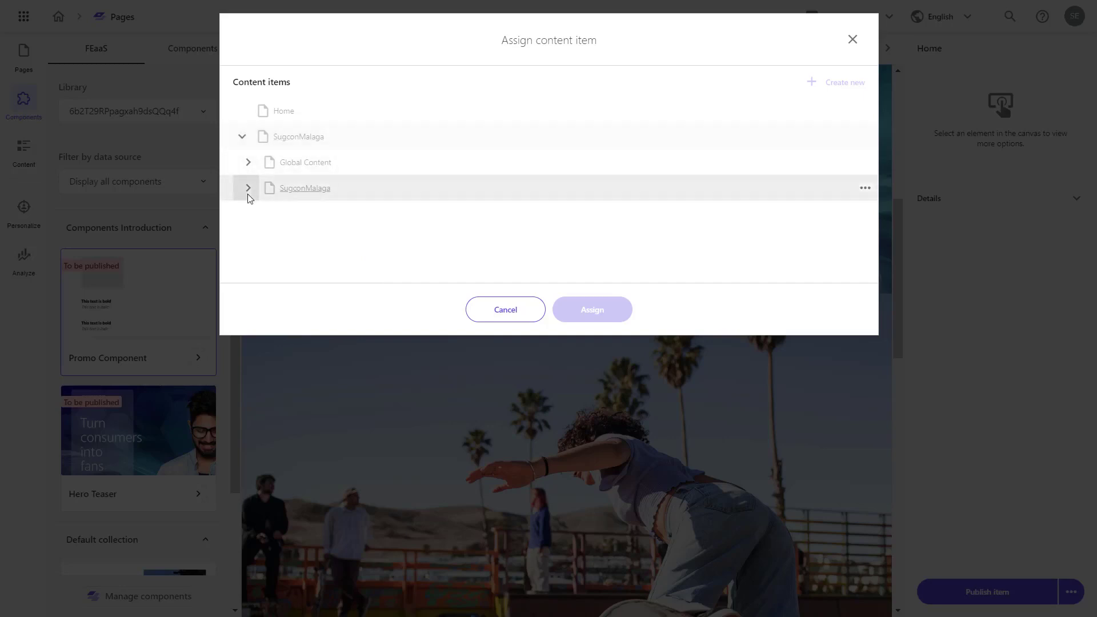
click(255, 265)
scroll(266, 262, down, 3)
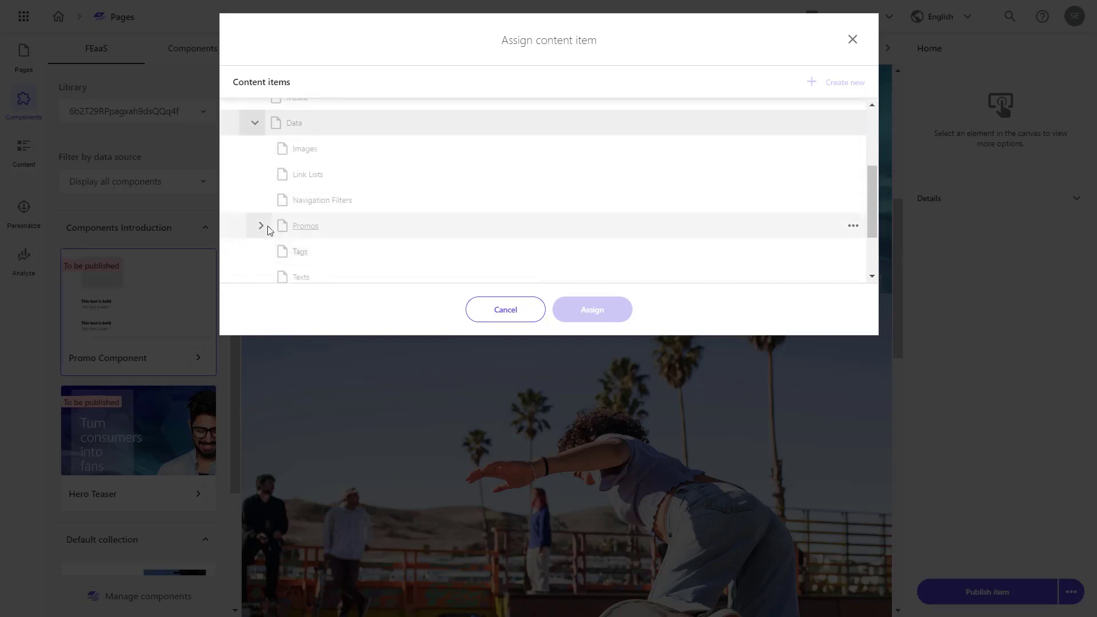
click(261, 225)
click(303, 252)
click(595, 316)
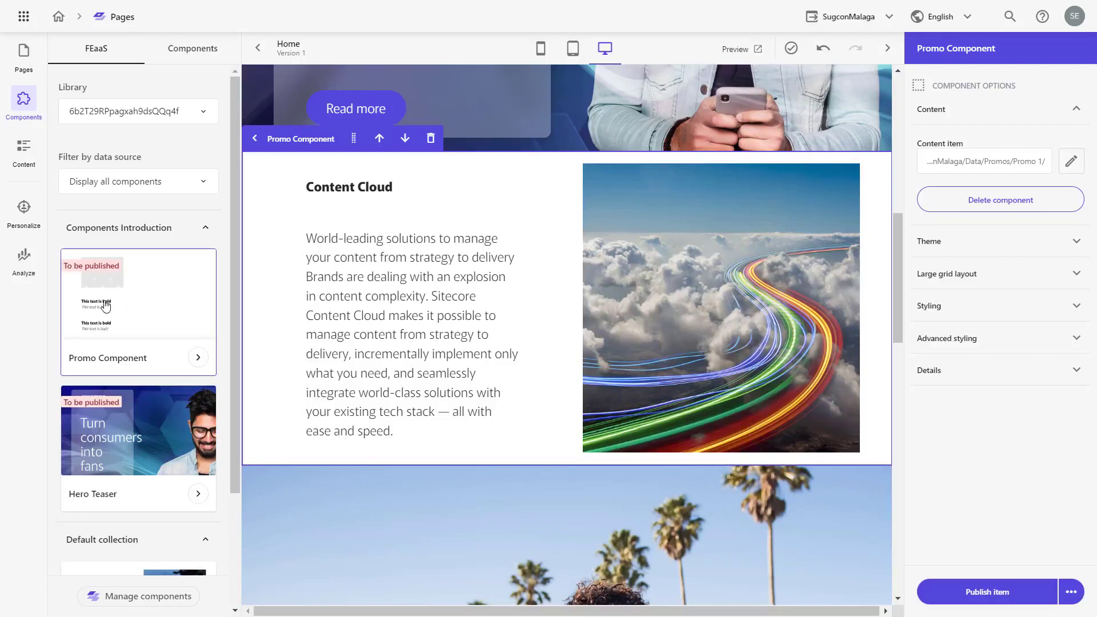
drag(124, 308, 512, 460)
Assign the Promo 2 item from SugconMalaga > Data > Promos to the second Promo Component
click(242, 136)
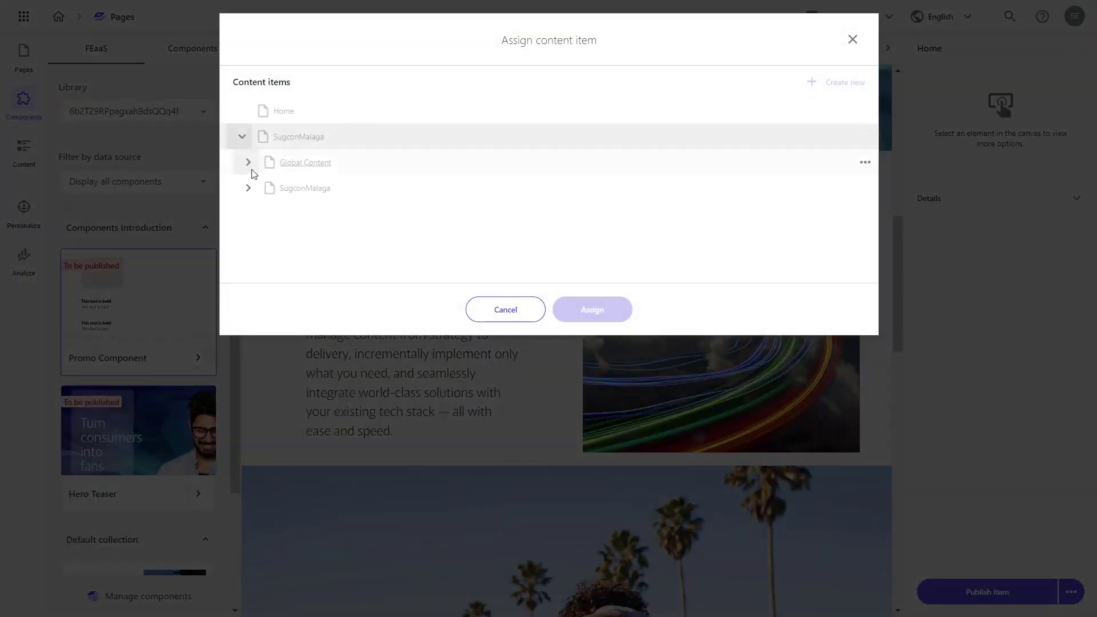
click(249, 188)
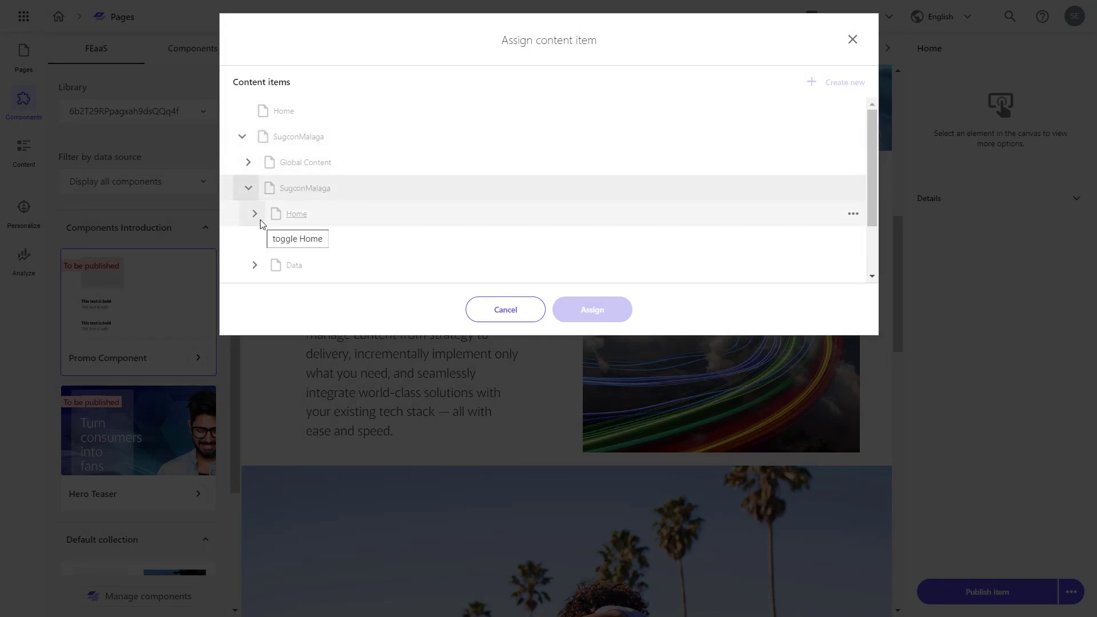
click(255, 265)
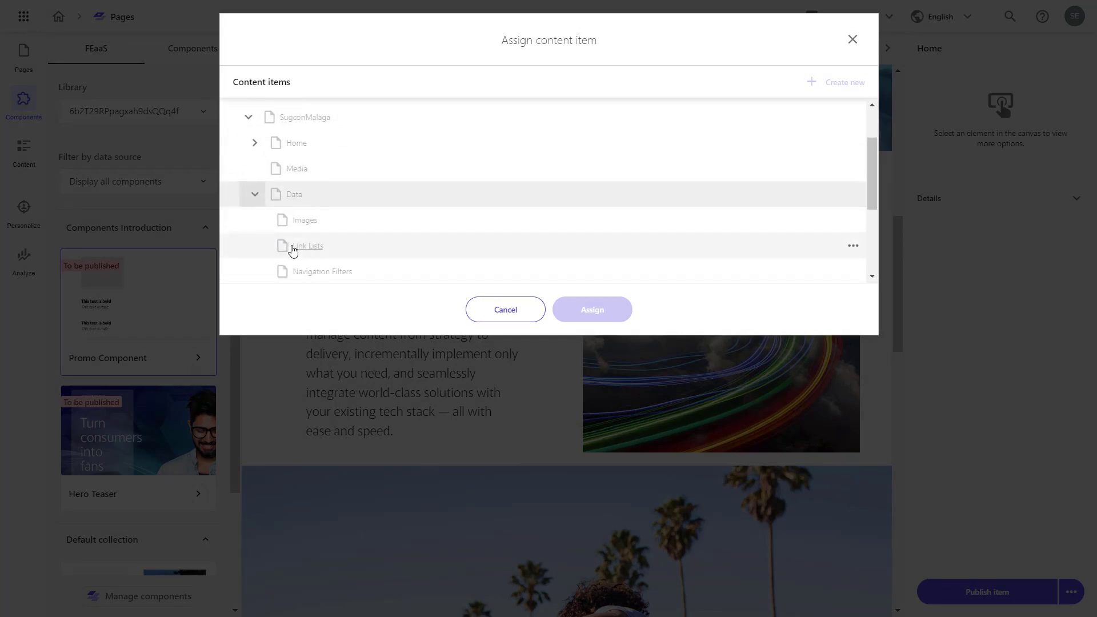
scroll(288, 247, down, 1)
click(263, 226)
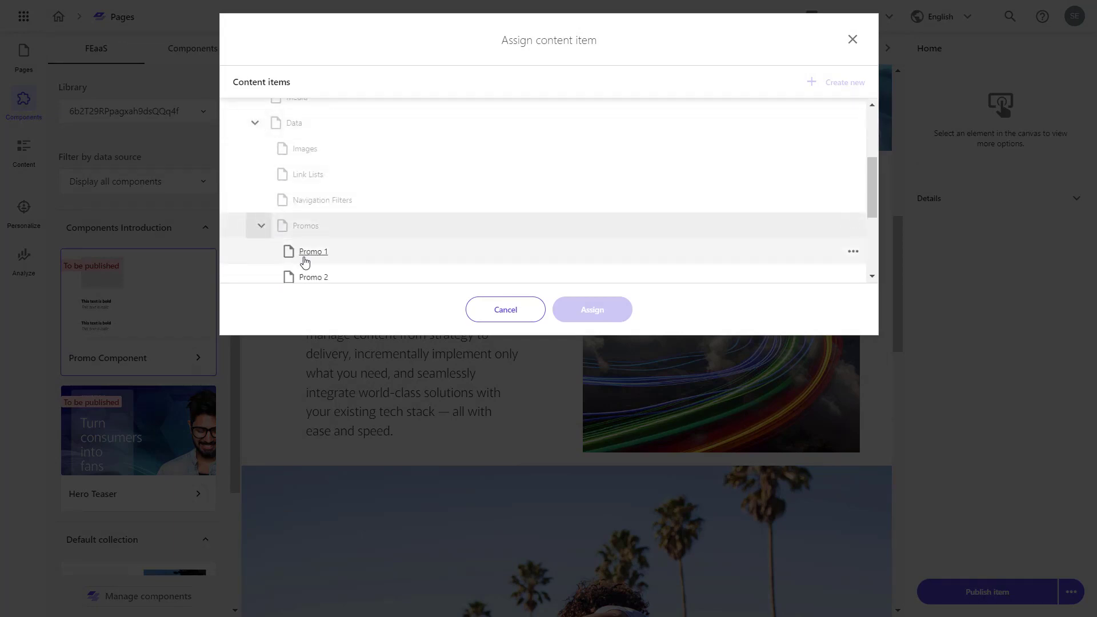
scroll(303, 259, down, 1)
click(310, 207)
click(569, 309)
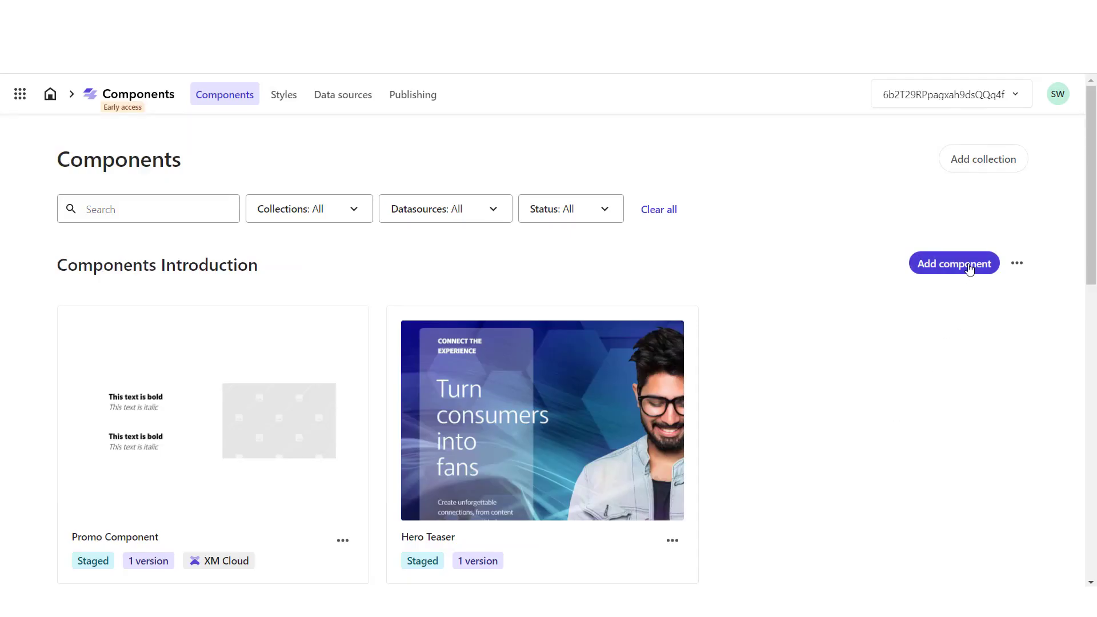
Add a component named 'Content Hub ONE Recipes' to the collection and save it
click(969, 269)
click(247, 357)
text(Content Hub ONE)
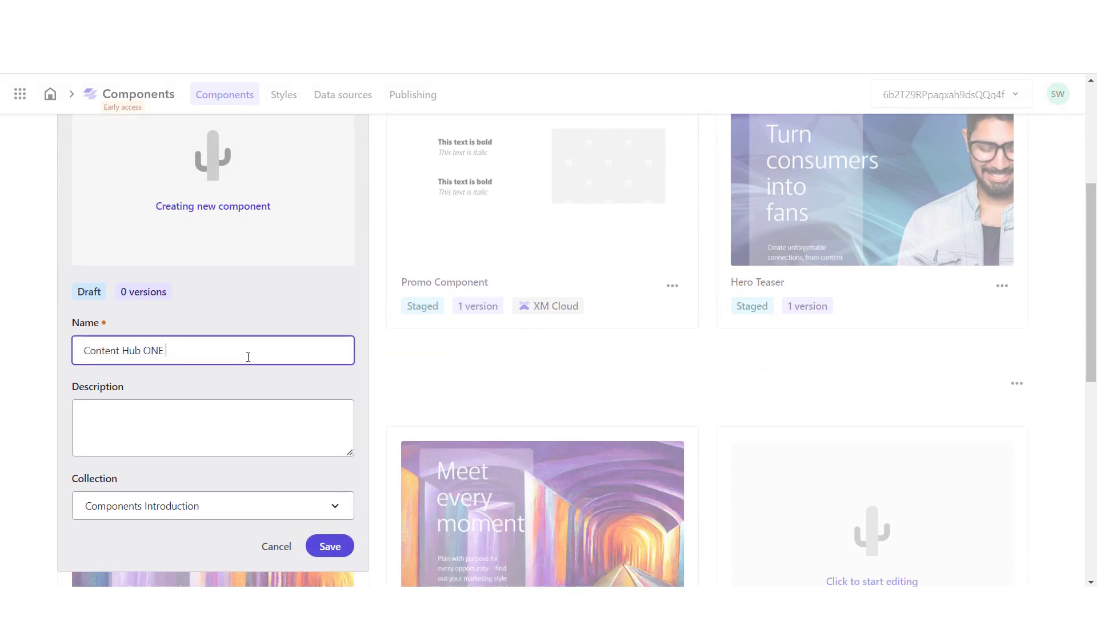
text( Recipes)
click(330, 546)
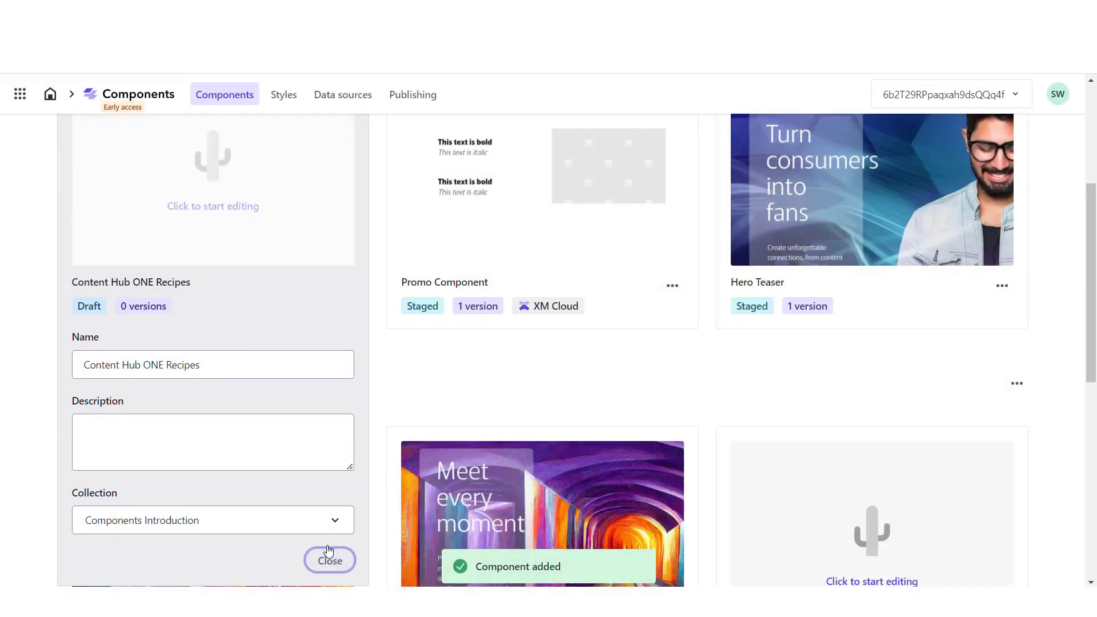
Set the component's empty section to a 3-column layout
click(217, 213)
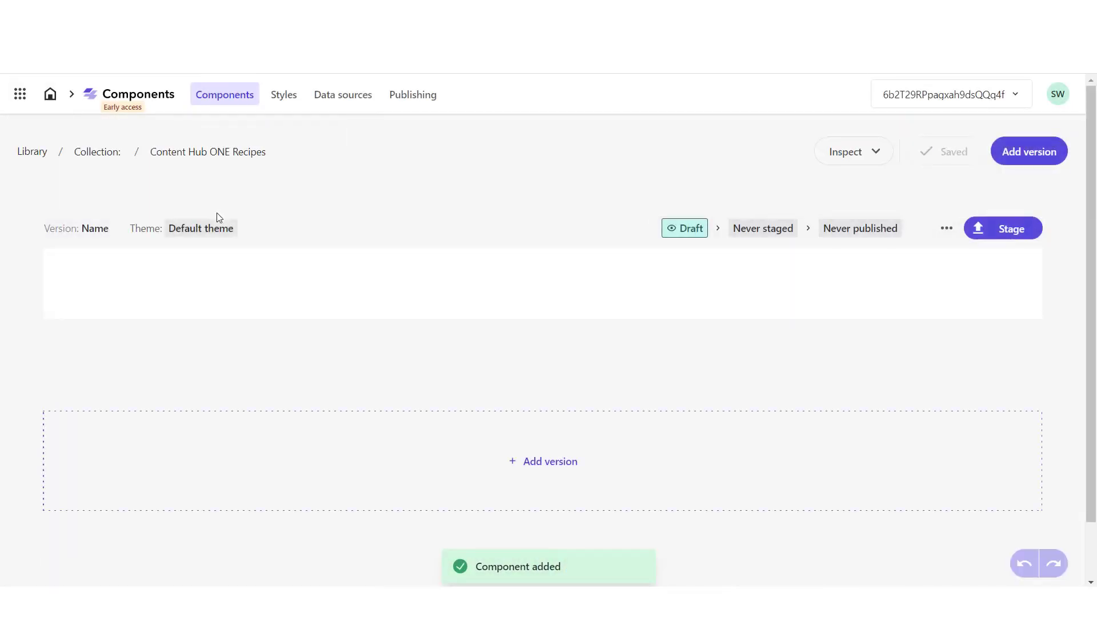
click(222, 282)
click(162, 228)
click(195, 266)
click(241, 320)
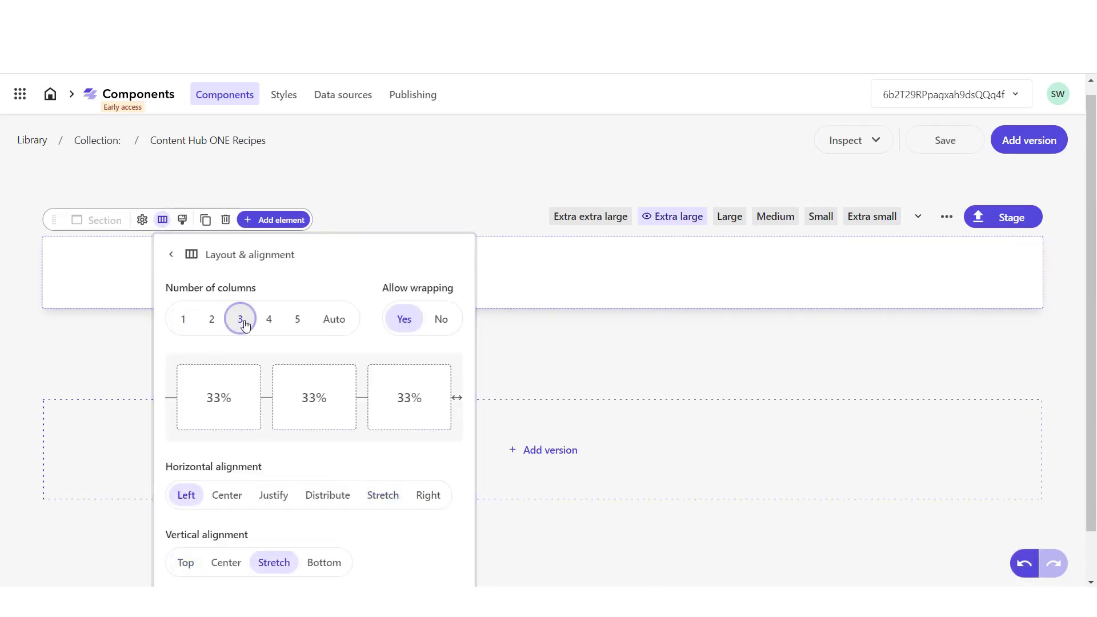
Add a Card block to the section with an Image block inside it
click(531, 272)
click(274, 220)
mouse_move(270, 277)
click(441, 276)
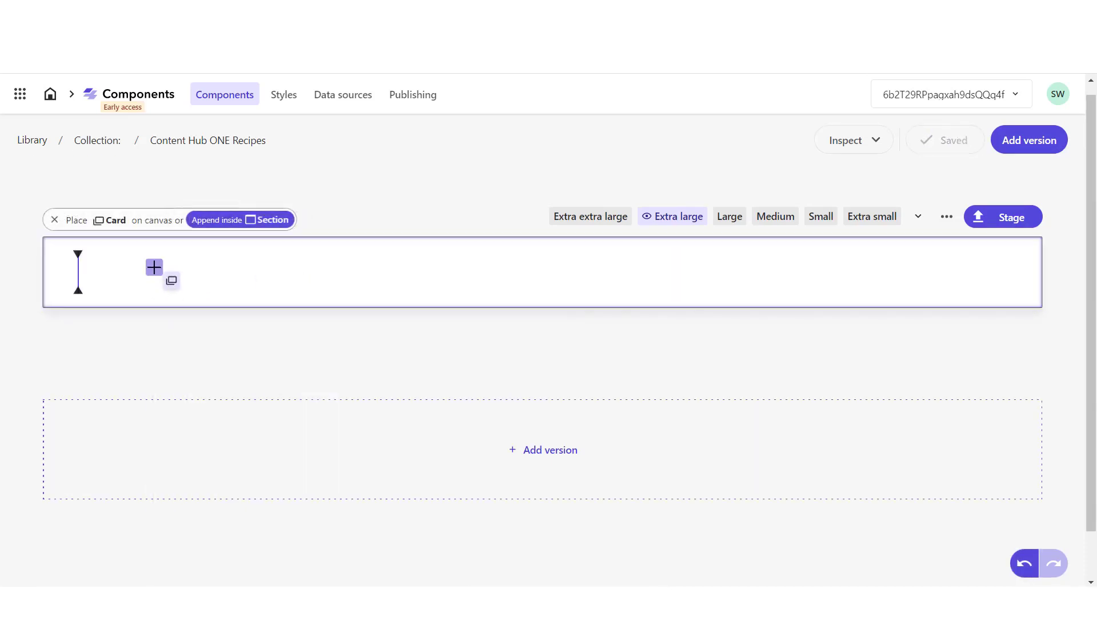
click(153, 266)
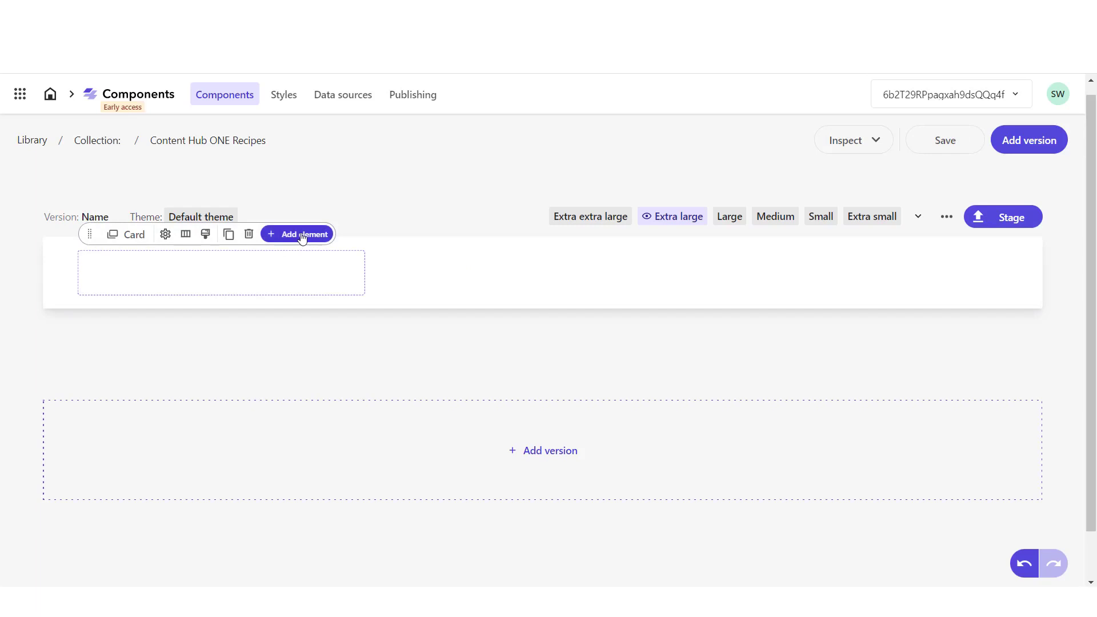
click(301, 235)
click(314, 407)
click(178, 269)
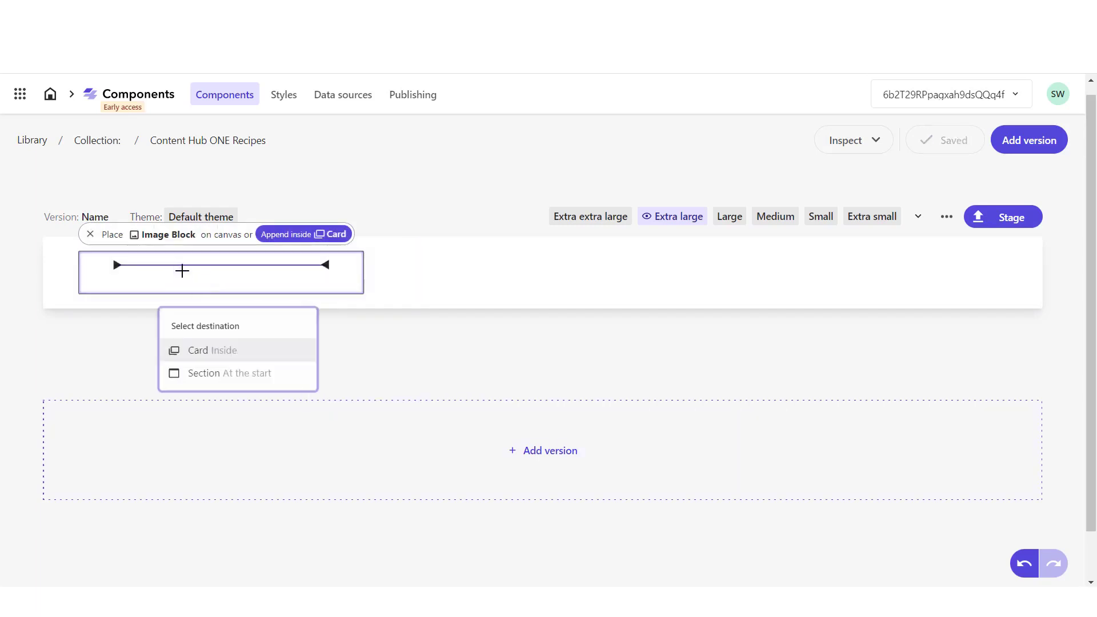
click(179, 350)
Add a Heading 3 below the image and a Paragraph below the heading inside the card
click(354, 249)
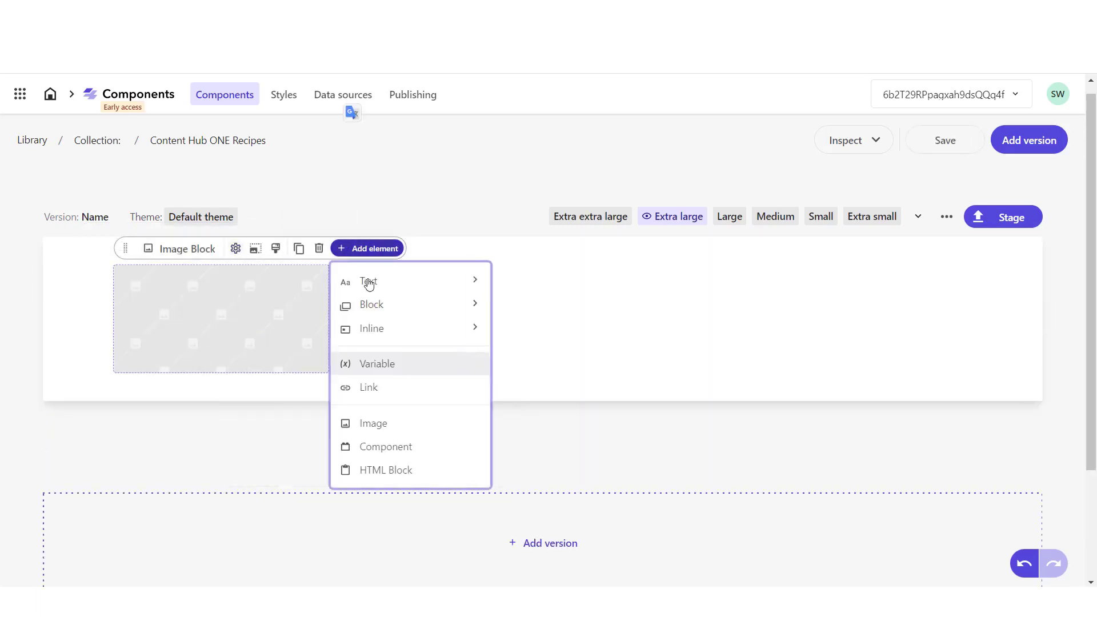
mouse_move(473, 279)
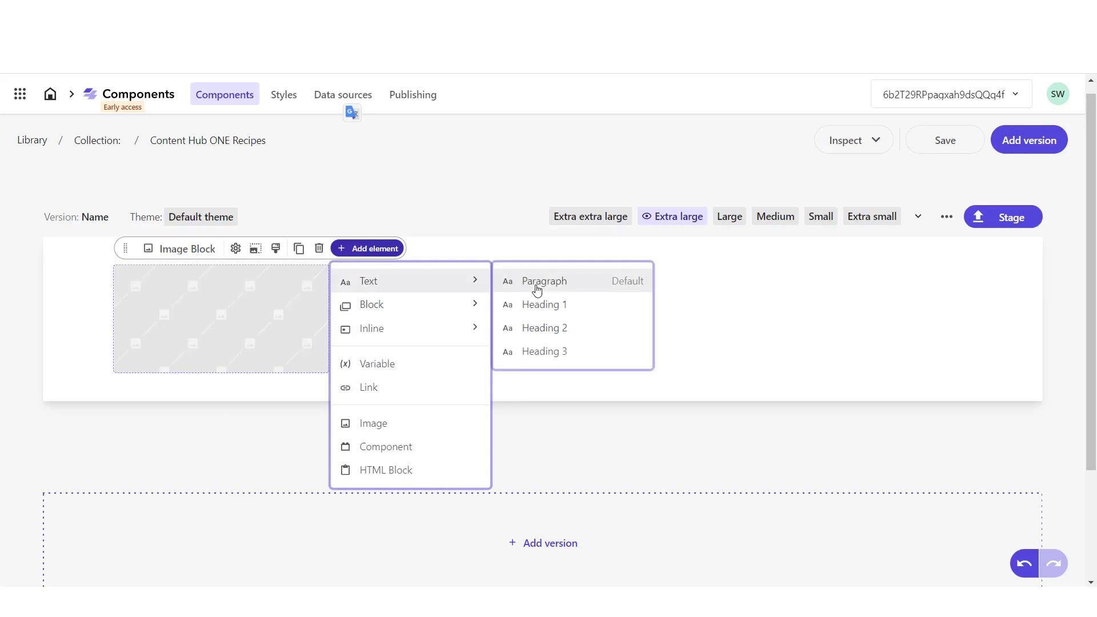
click(542, 351)
click(230, 372)
click(249, 456)
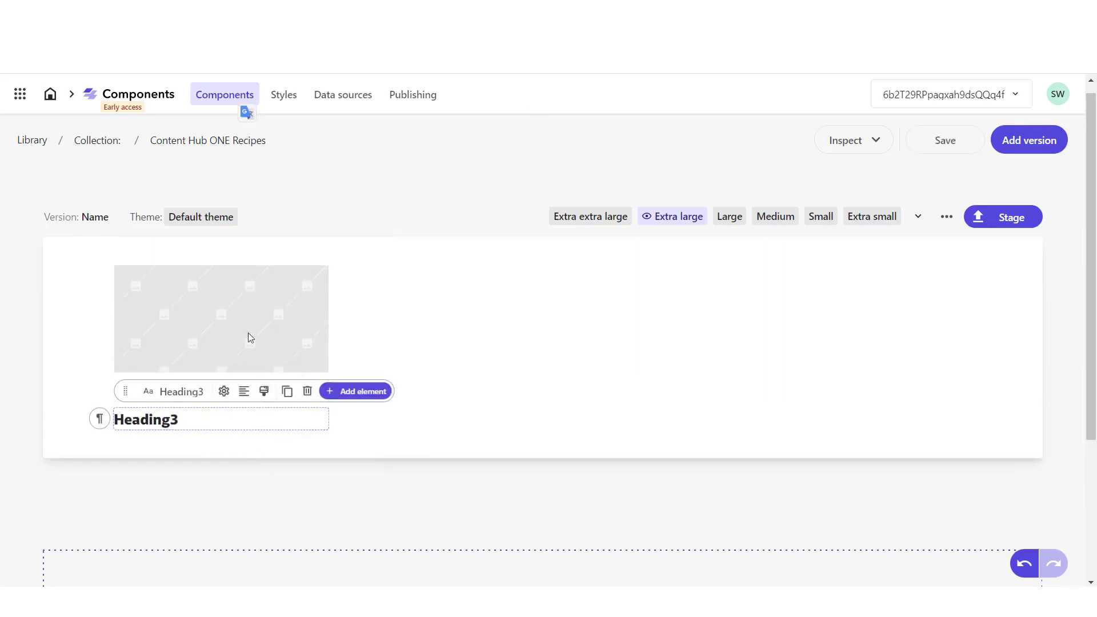
click(354, 391)
mouse_move(355, 427)
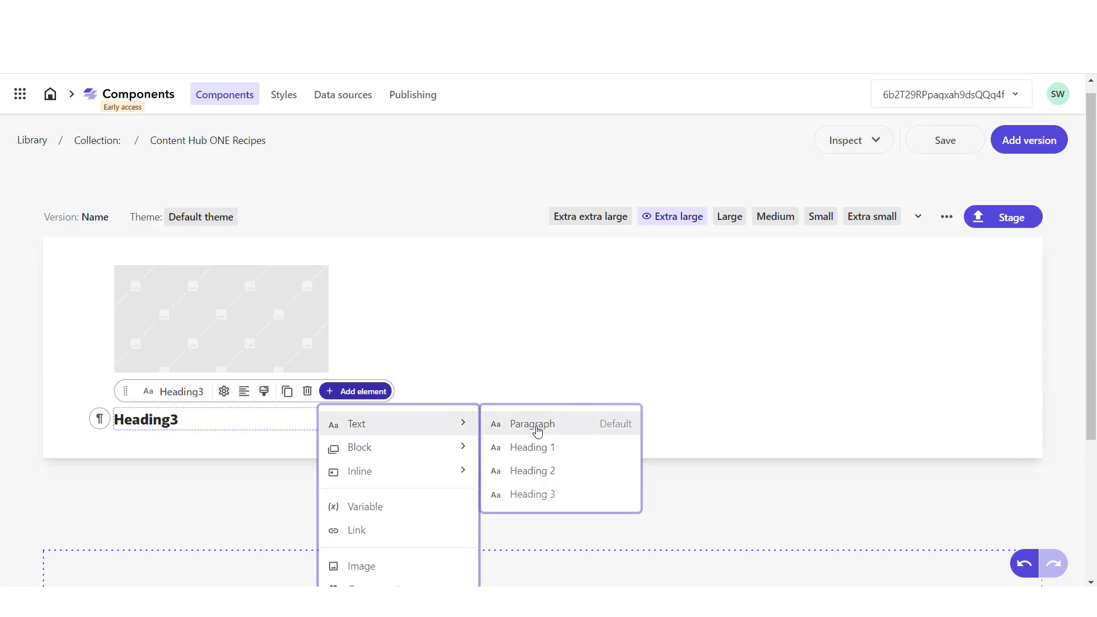
click(536, 424)
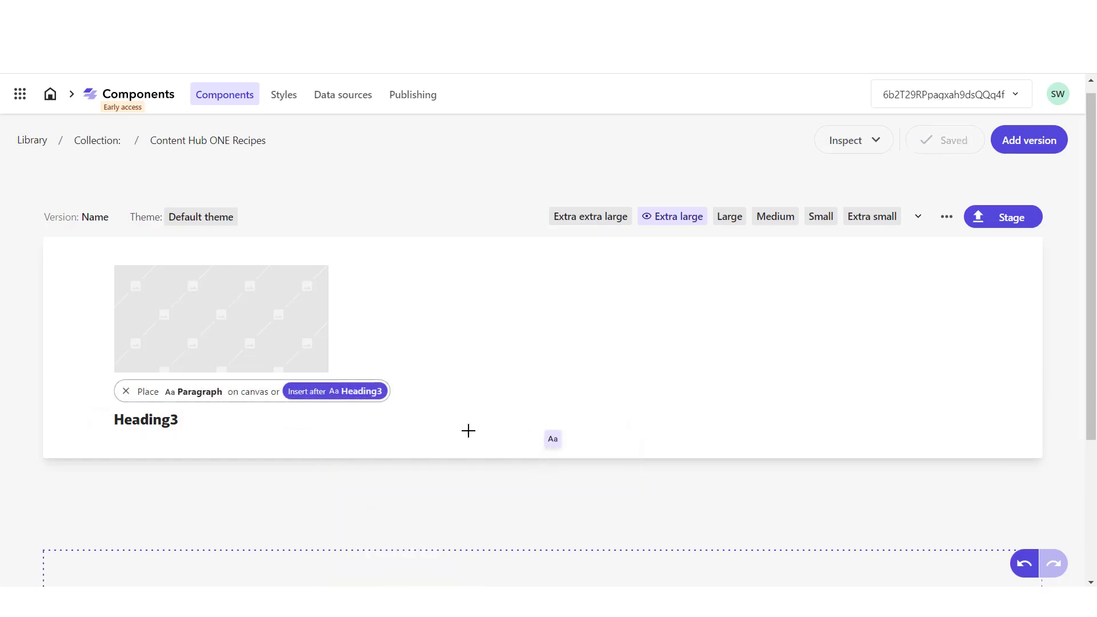
click(174, 431)
click(201, 513)
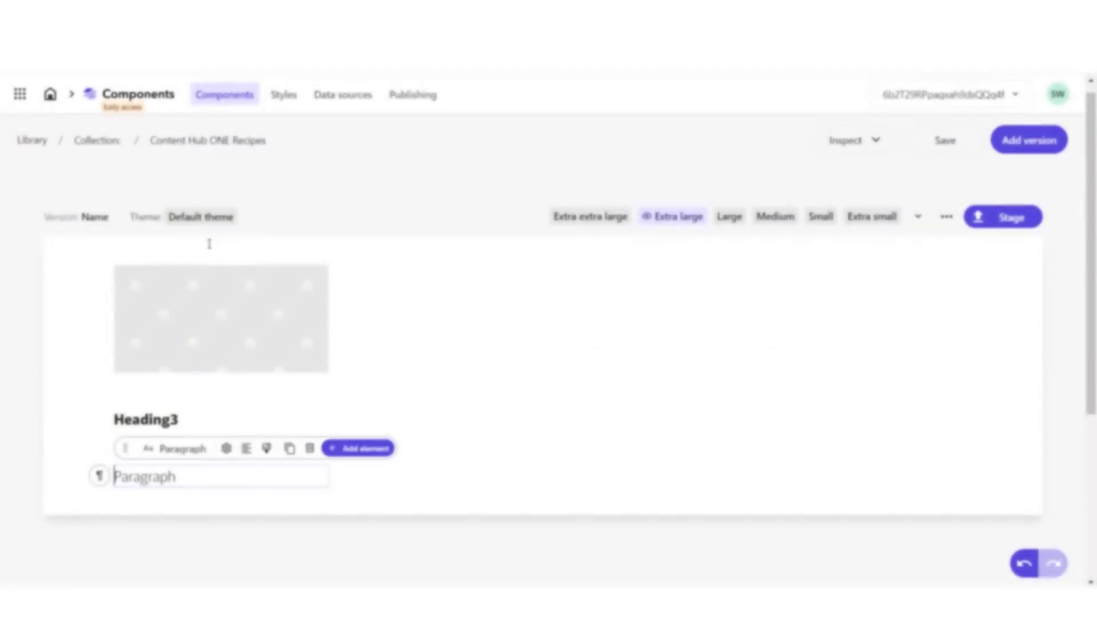
Map the card to the Content Hub ONE Demo data source, repeating over the recipe results
click(205, 247)
click(221, 251)
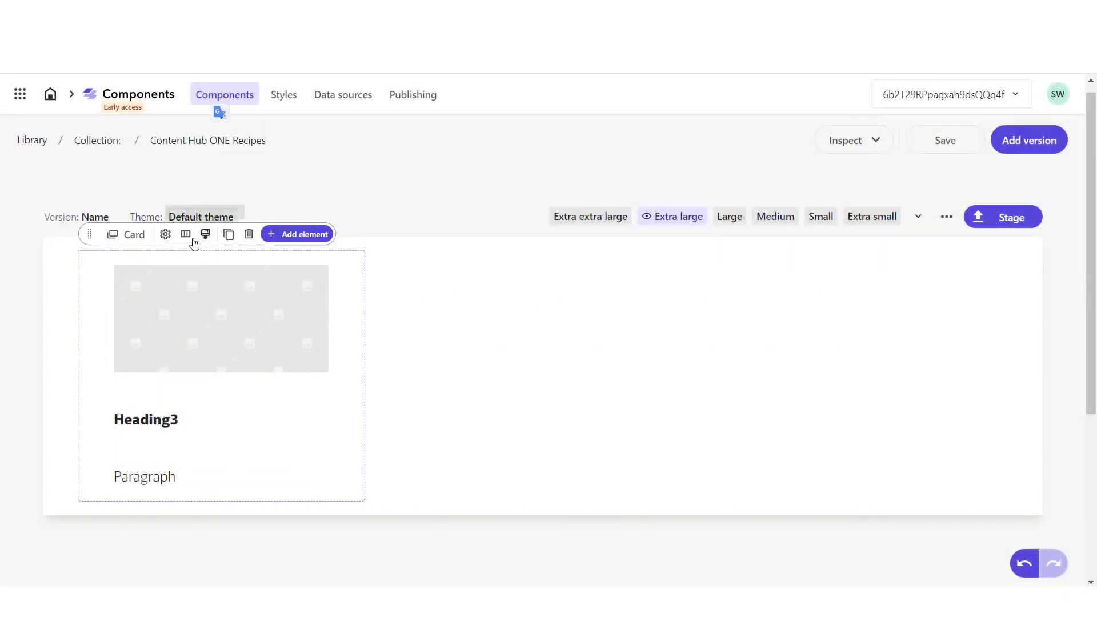
click(165, 235)
click(210, 269)
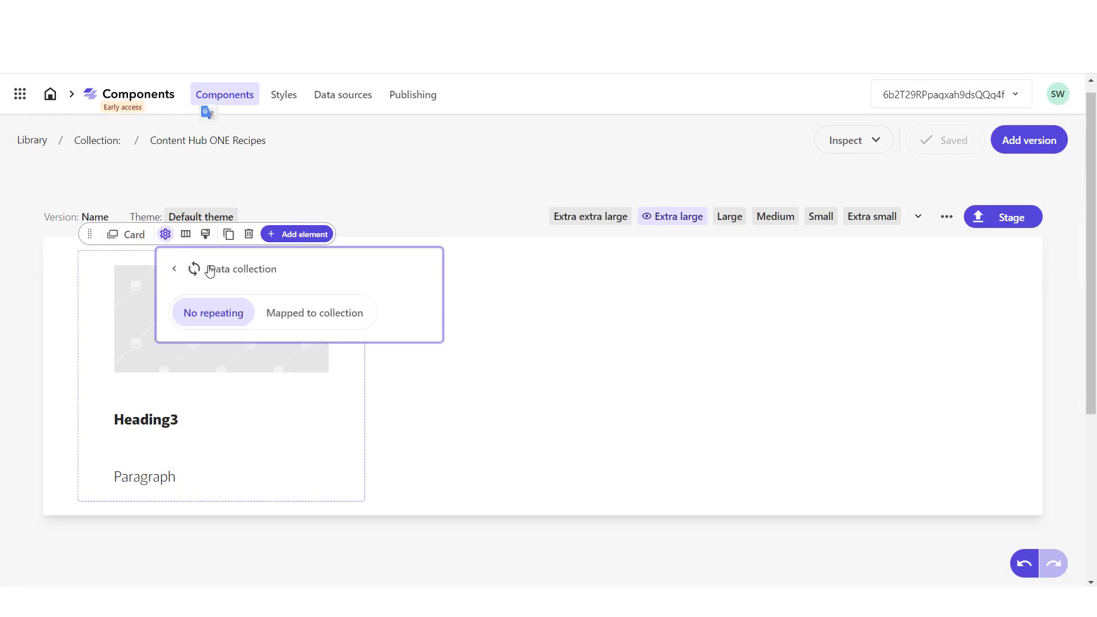
click(260, 314)
click(307, 386)
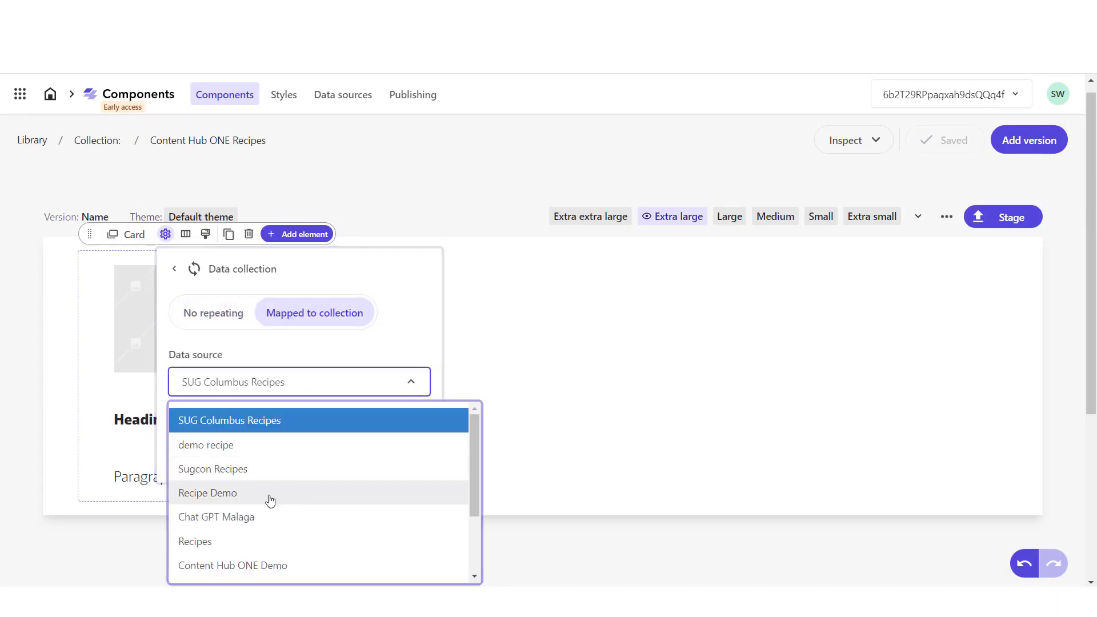
scroll(270, 500, down, 1)
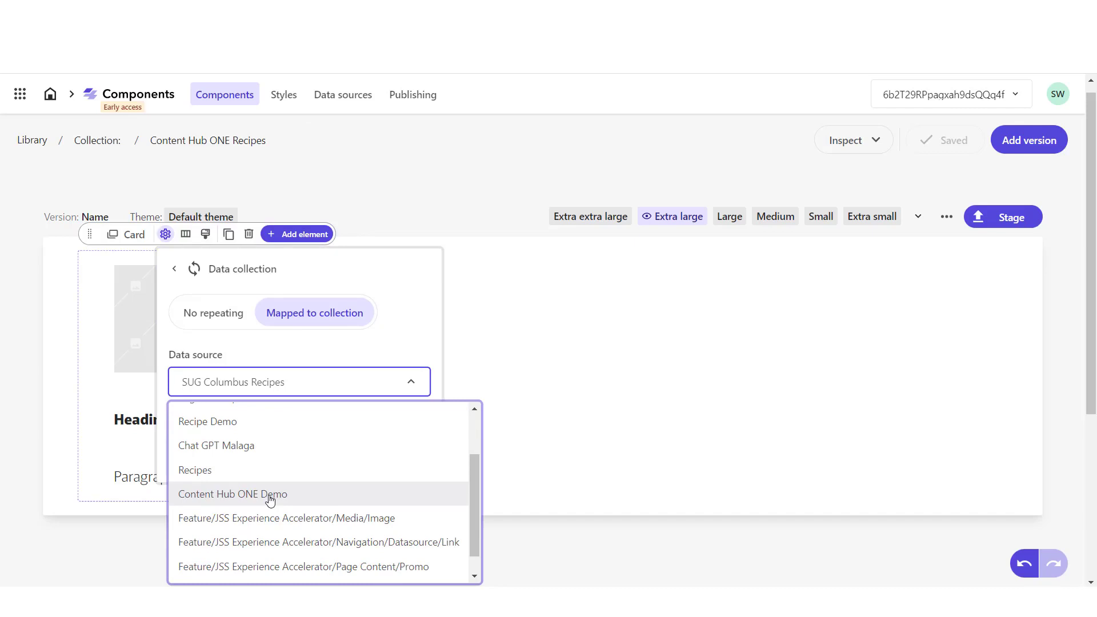
click(270, 494)
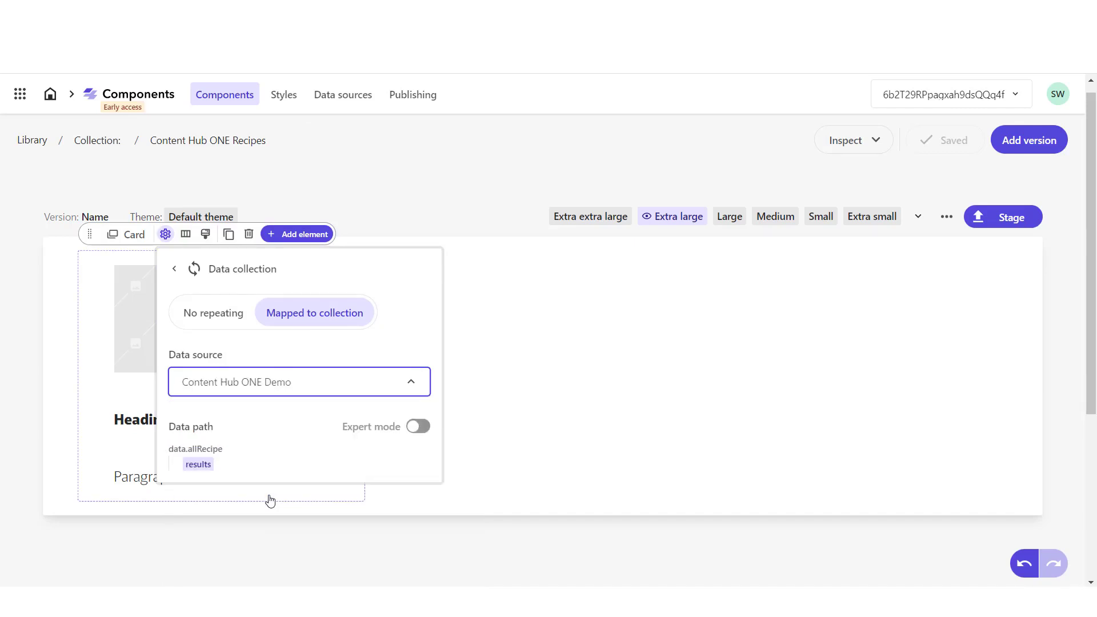
click(203, 464)
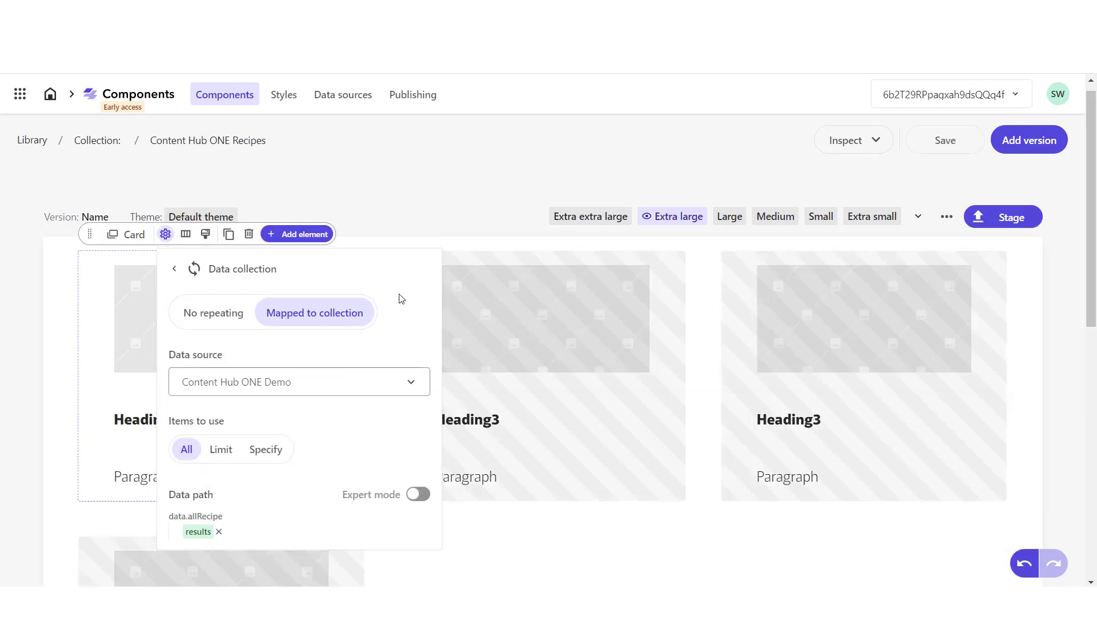
click(471, 242)
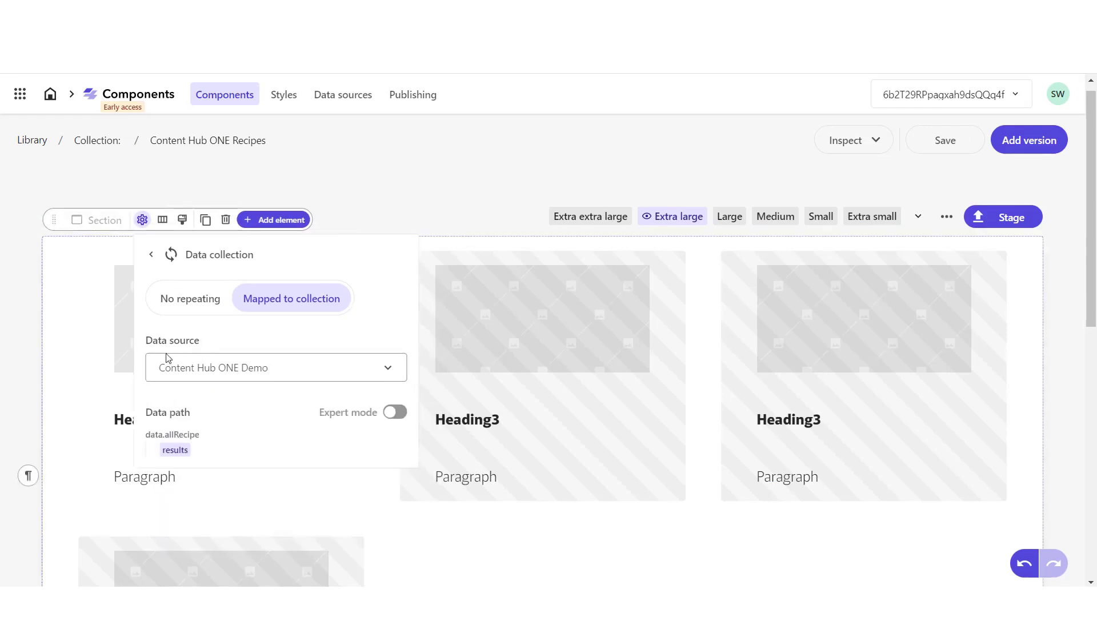
Map the card heading to the recipeTitle field as mapped text
click(126, 420)
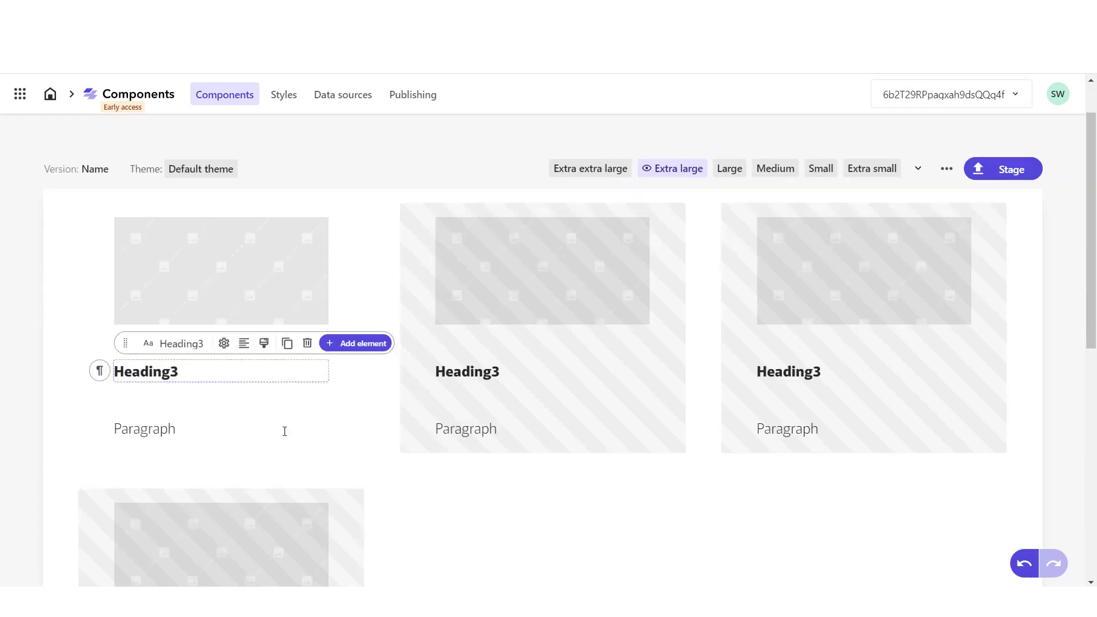
click(223, 343)
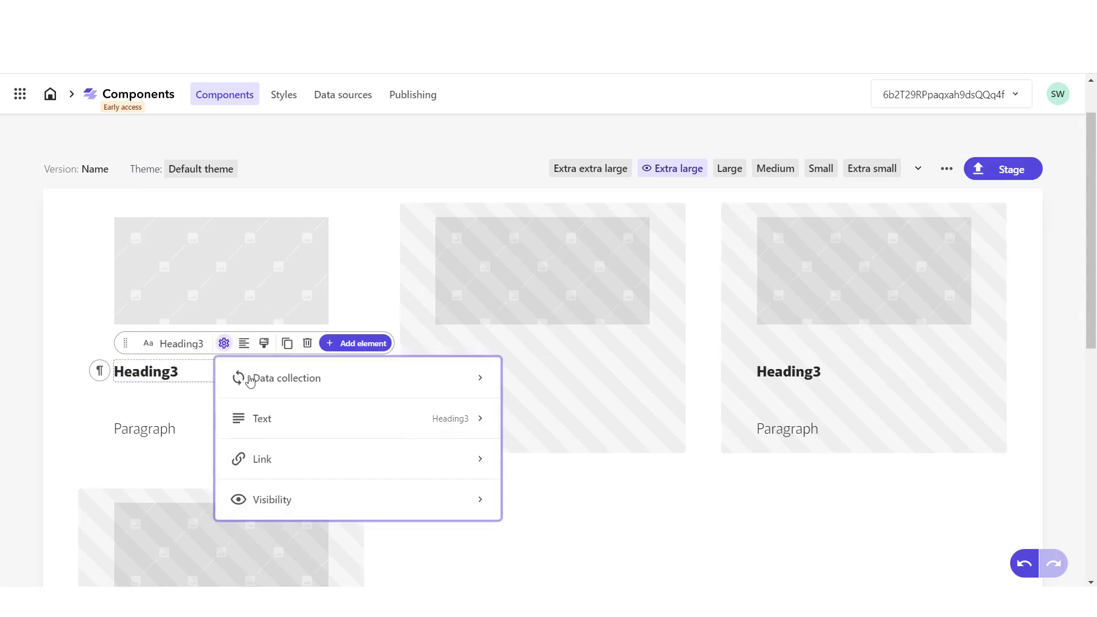
click(264, 410)
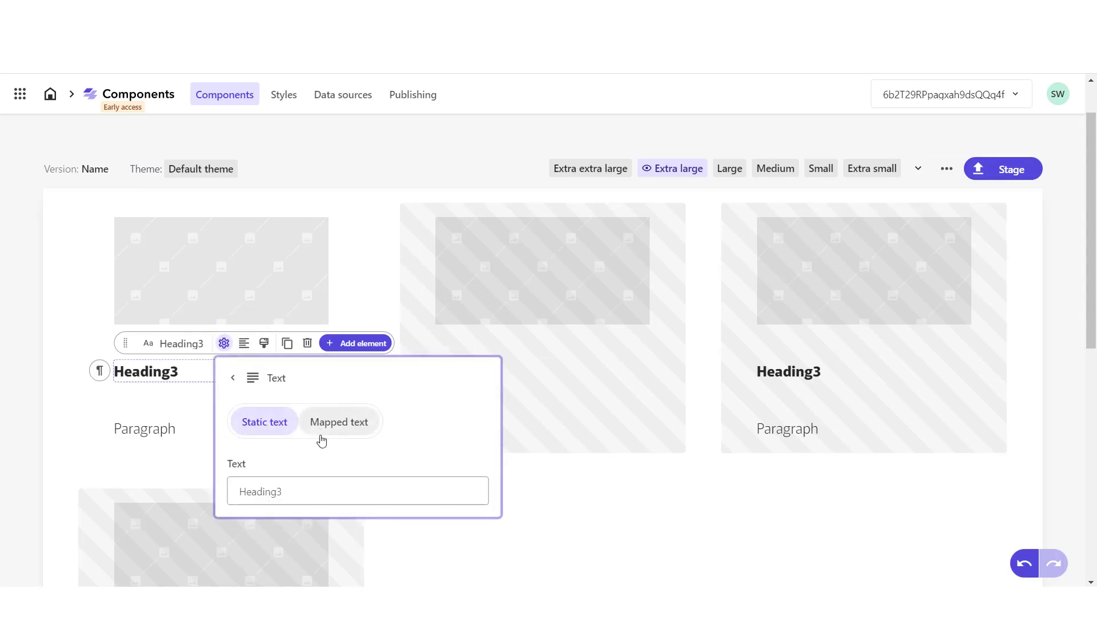
click(337, 422)
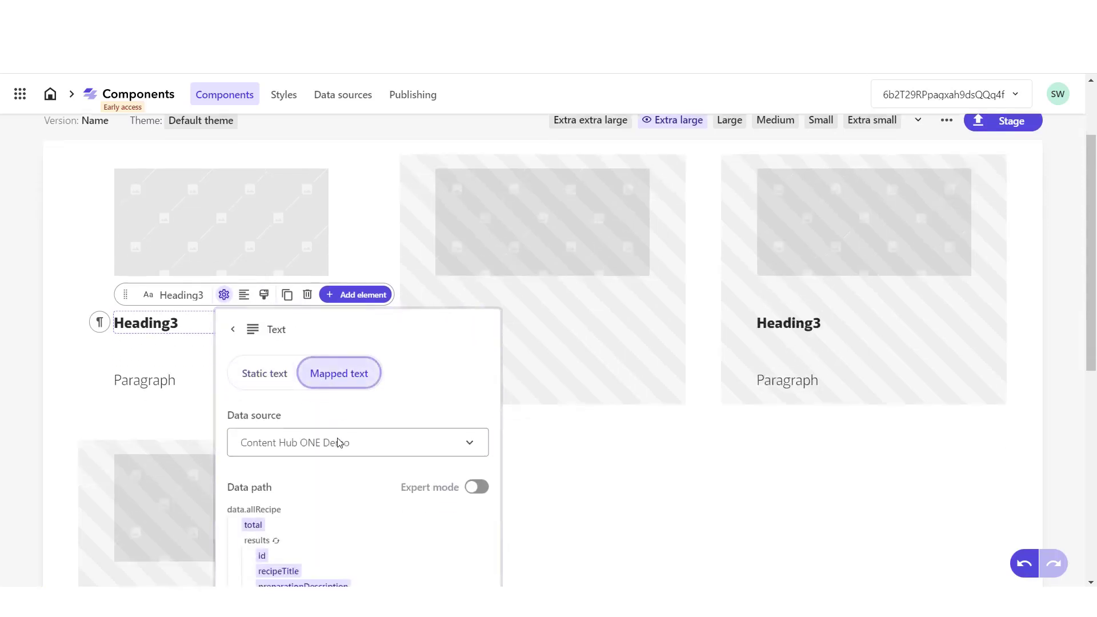
scroll(337, 445, down, 2)
scroll(337, 447, down, 2)
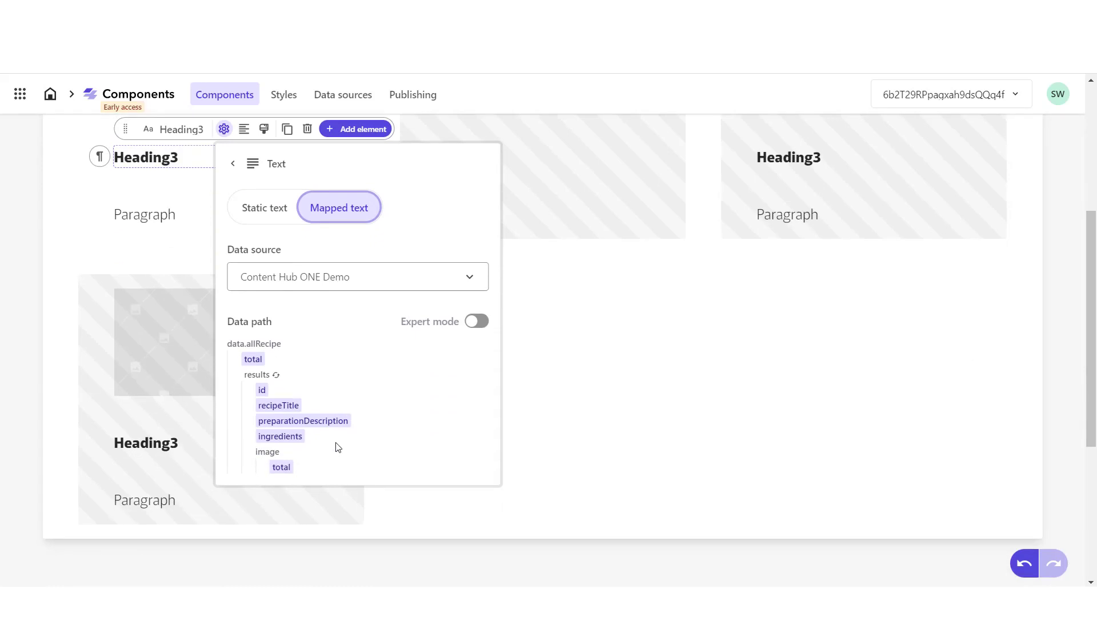
click(289, 407)
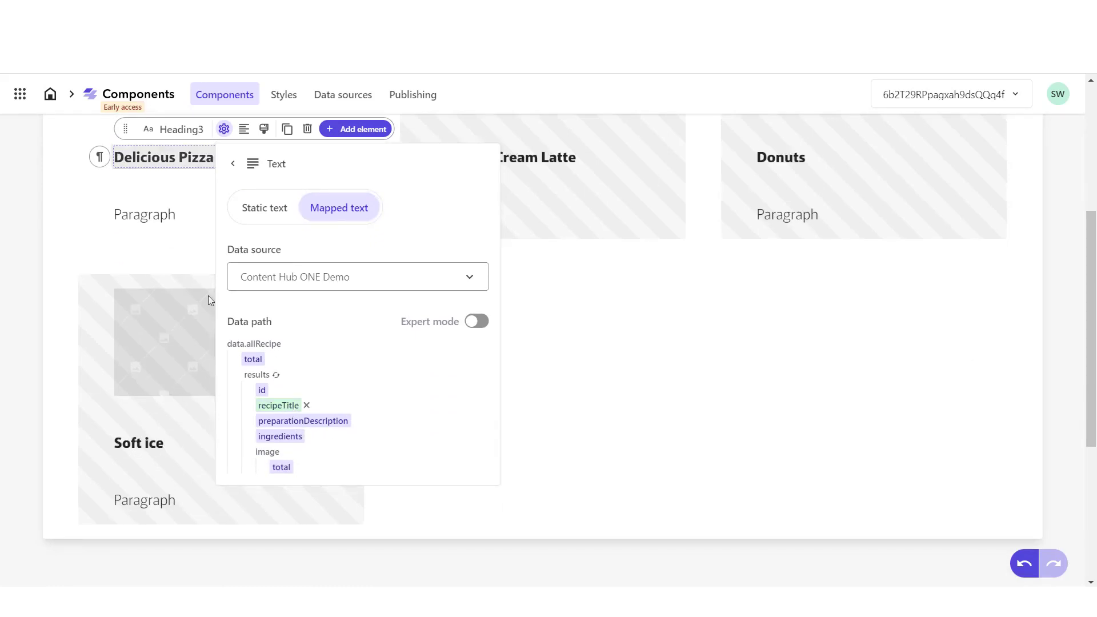
Map the card paragraph to the preparationDescription field
click(154, 220)
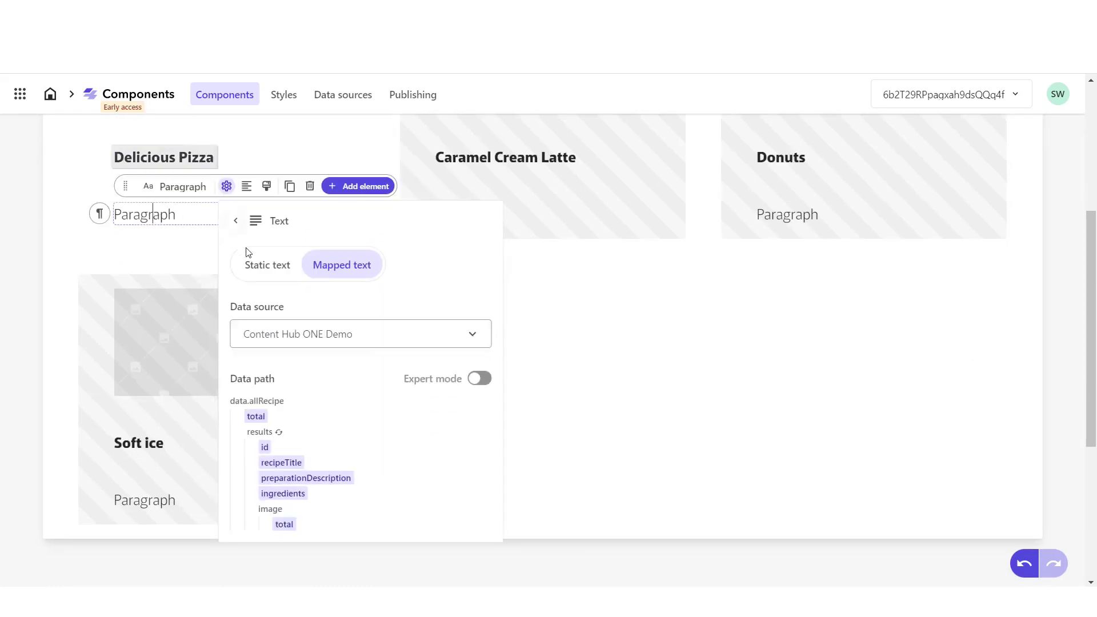
click(303, 480)
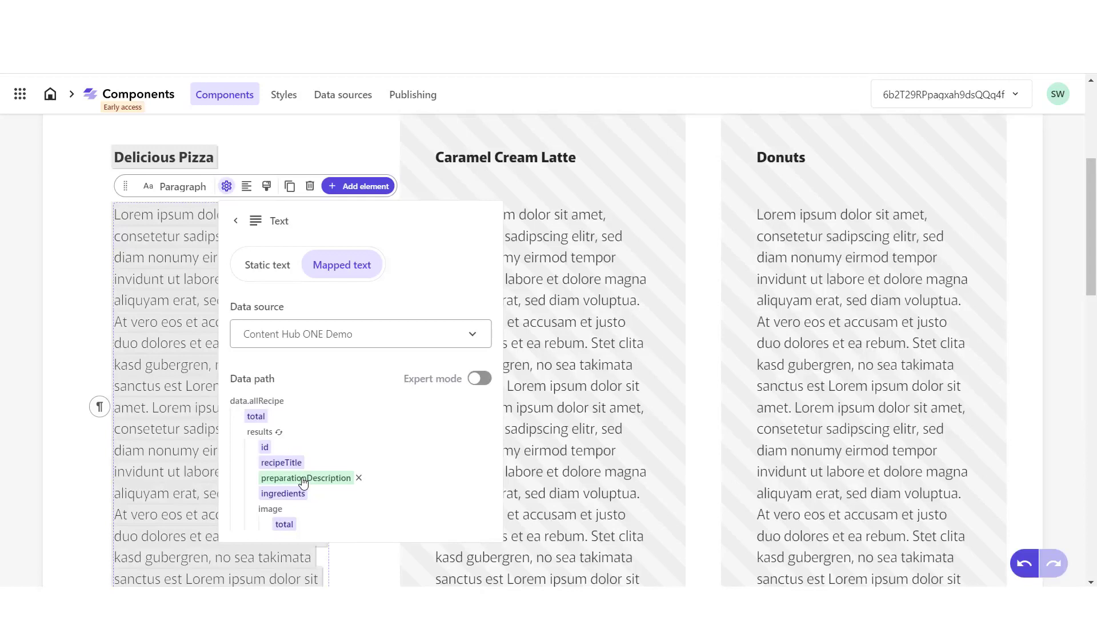
scroll(314, 343, up, 5)
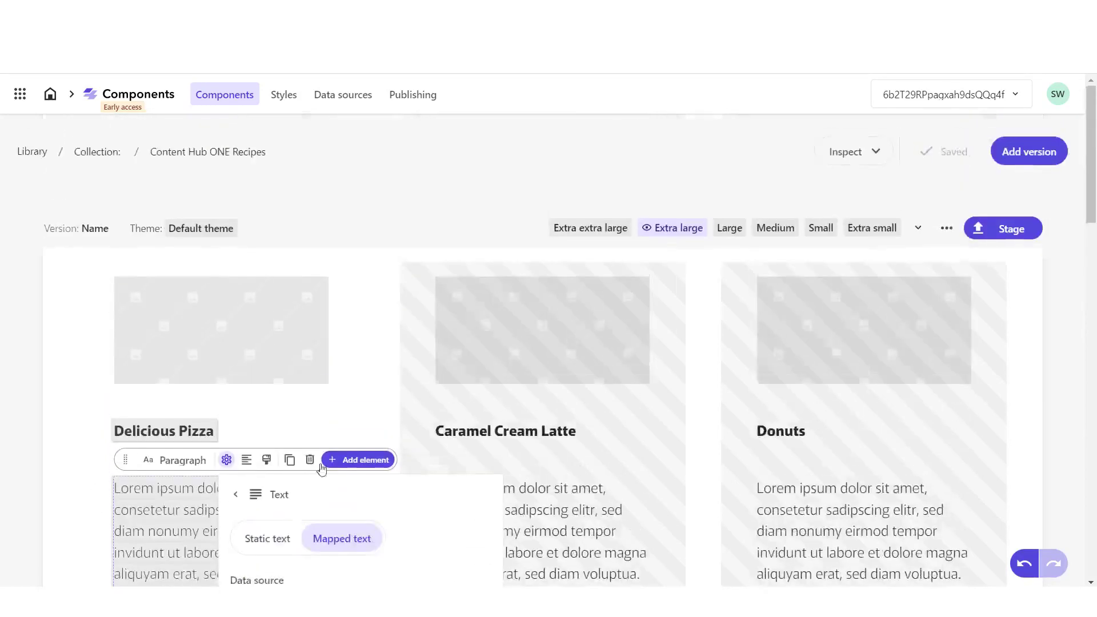
Map the card image to the image results collection and its fileUrl field
scroll(318, 290, down, 1)
click(318, 291)
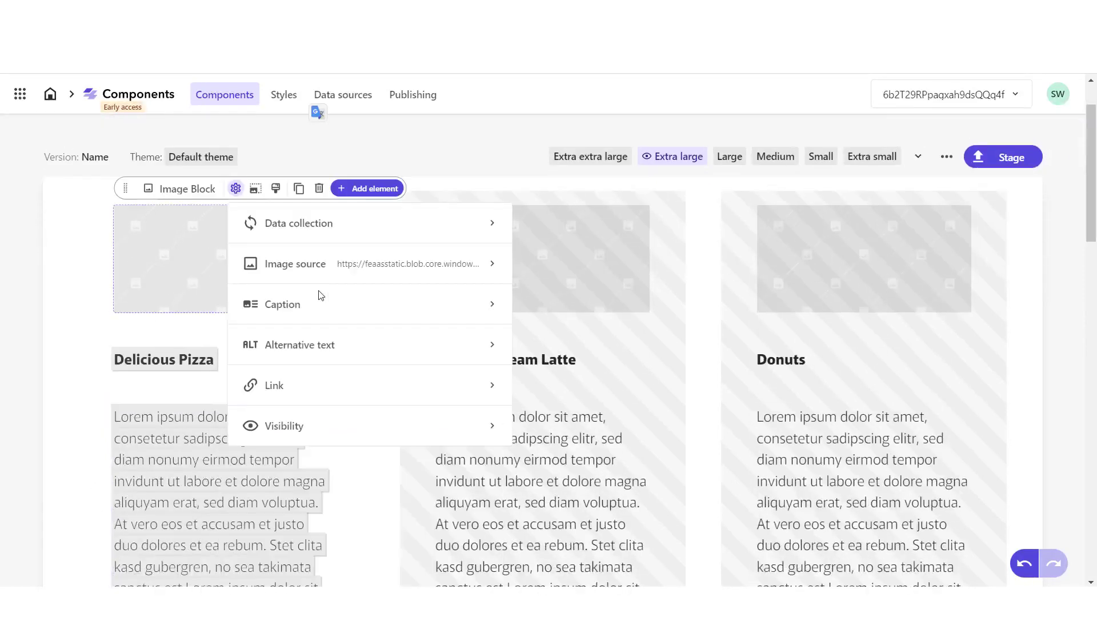
click(269, 225)
click(370, 274)
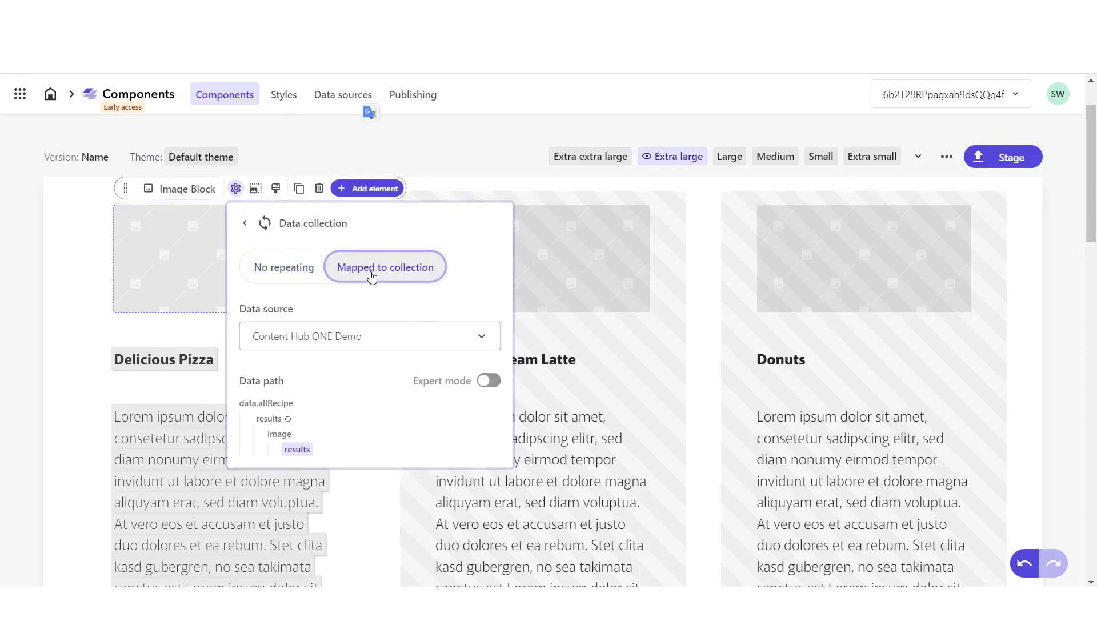
click(296, 450)
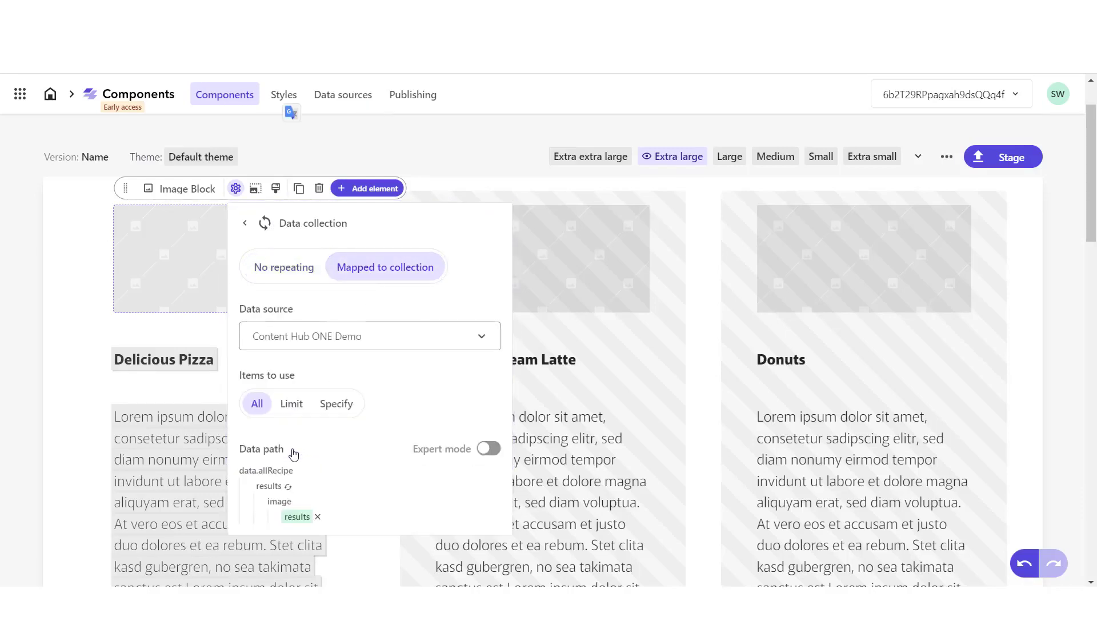
click(246, 224)
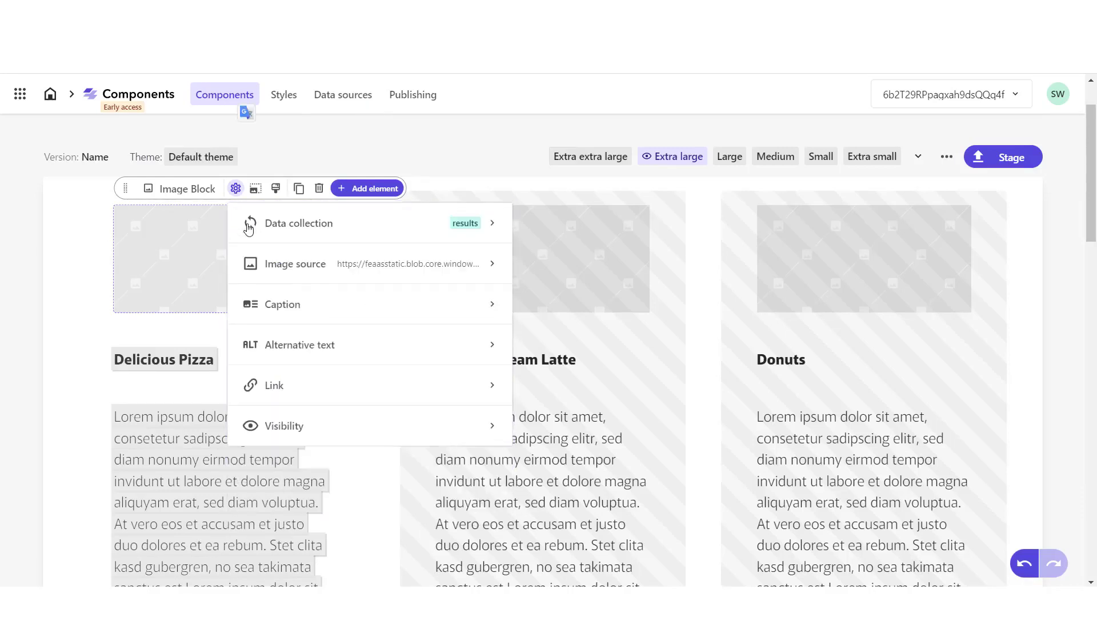
click(281, 269)
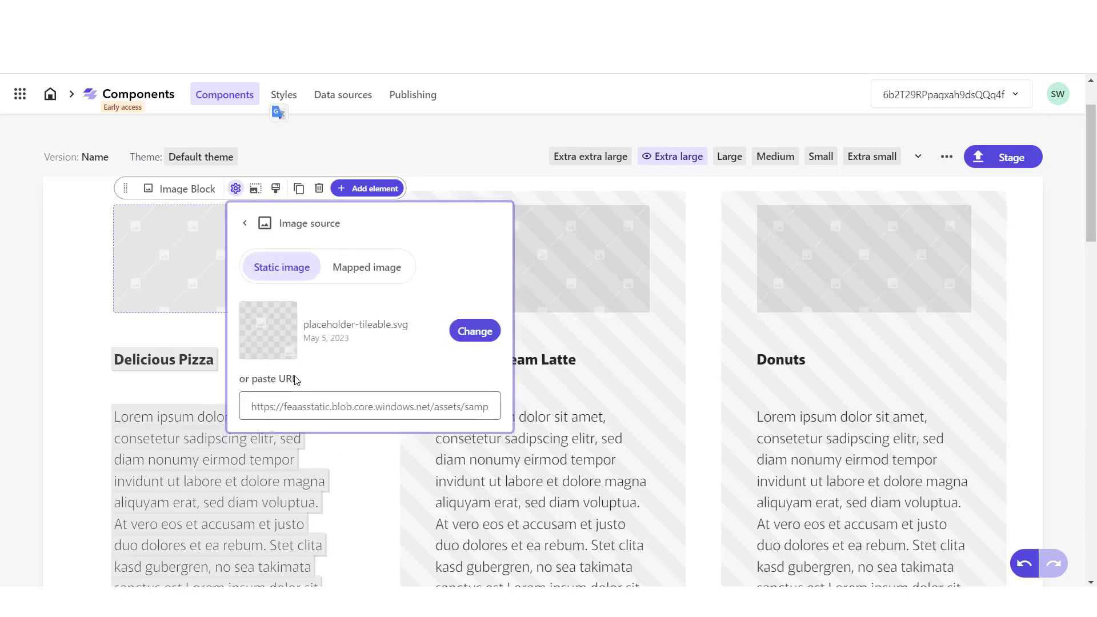
click(357, 273)
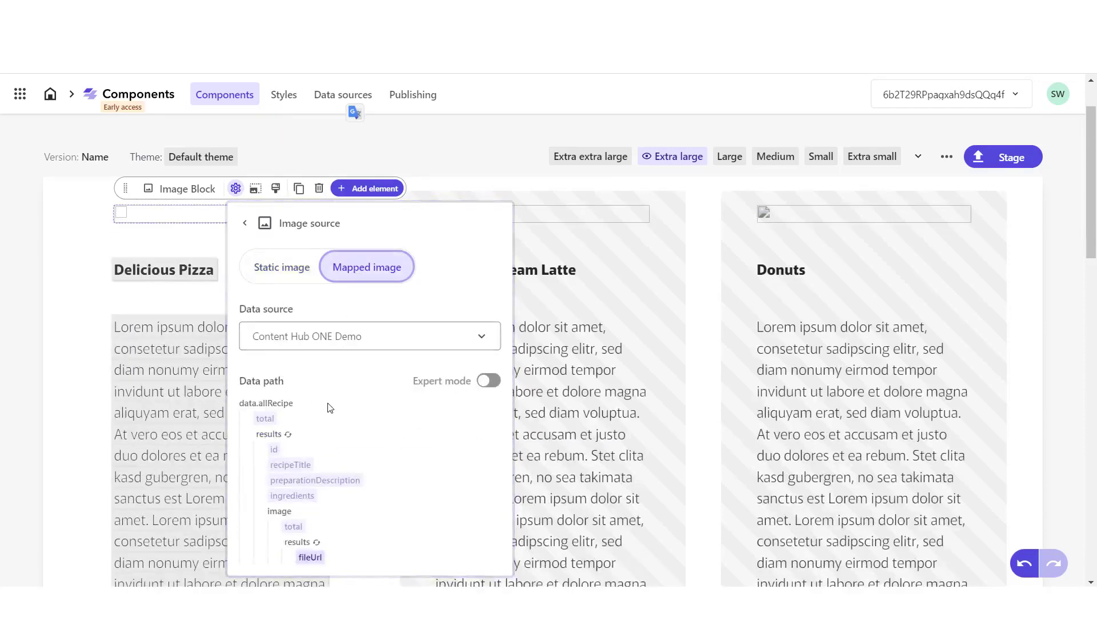
scroll(330, 407, down, 1)
click(313, 487)
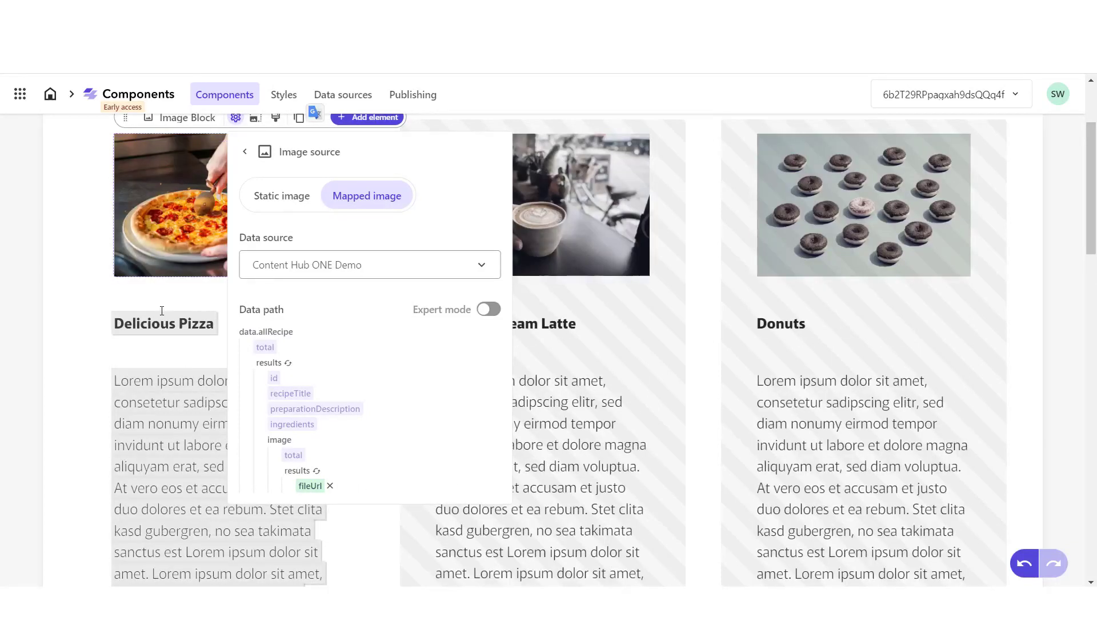
scroll(161, 310, up, 3)
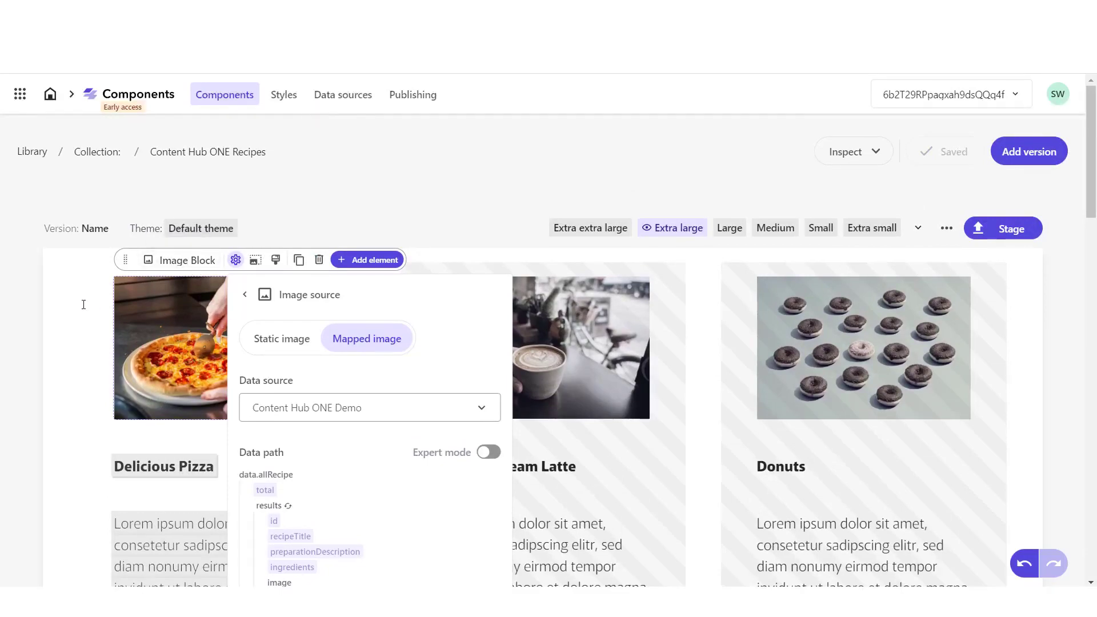
scroll(83, 304, down, 9)
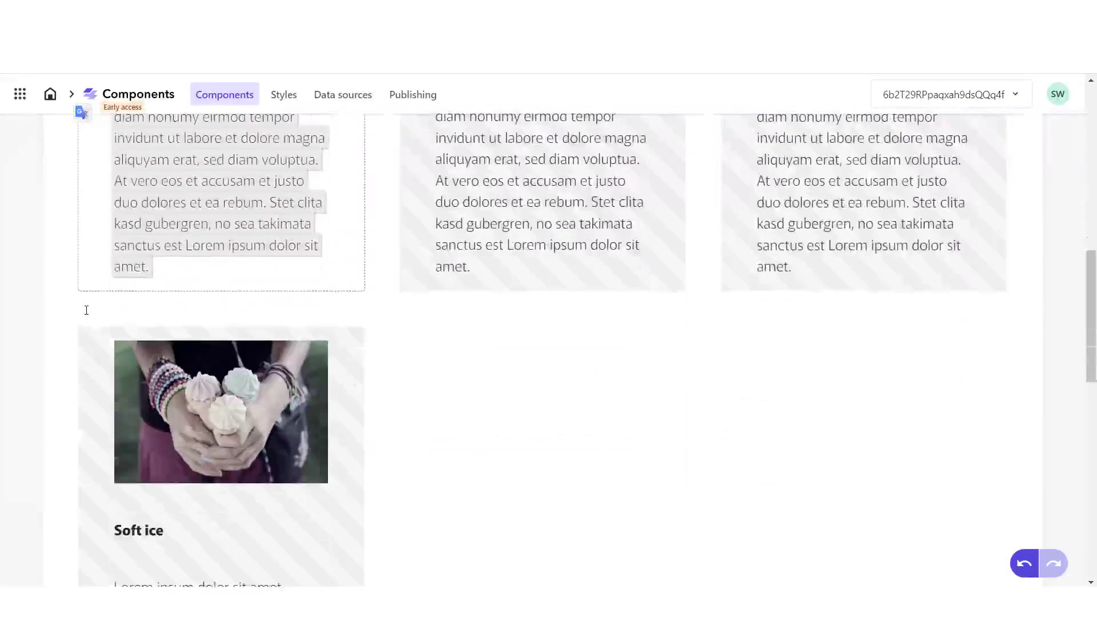
Limit the Card's recipe data collection to a maximum of 3 items
scroll(86, 310, up, 9)
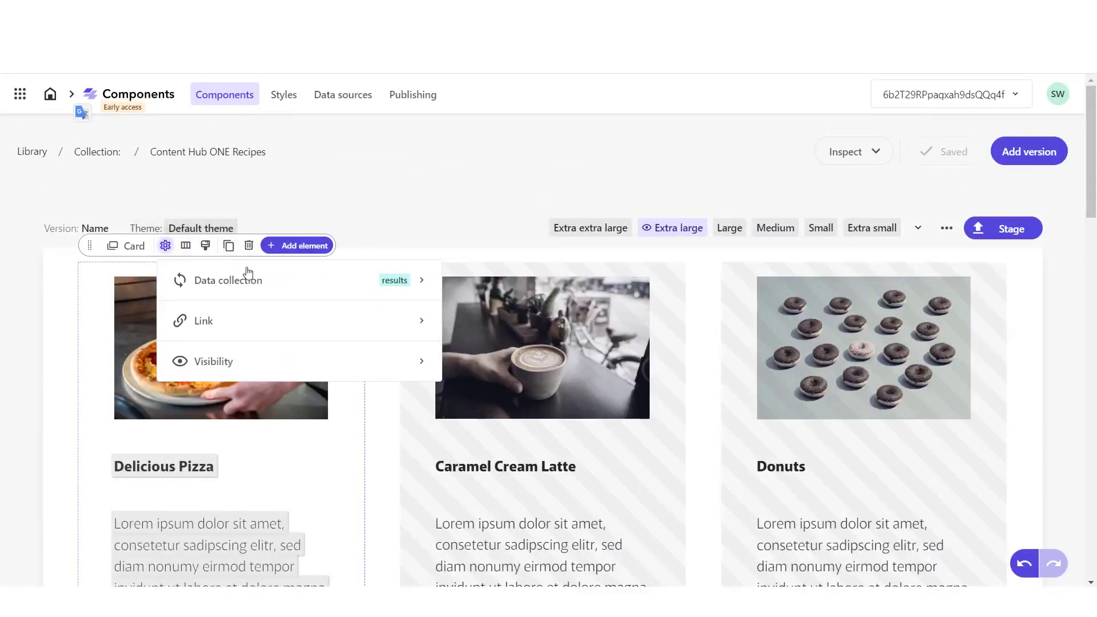
click(228, 284)
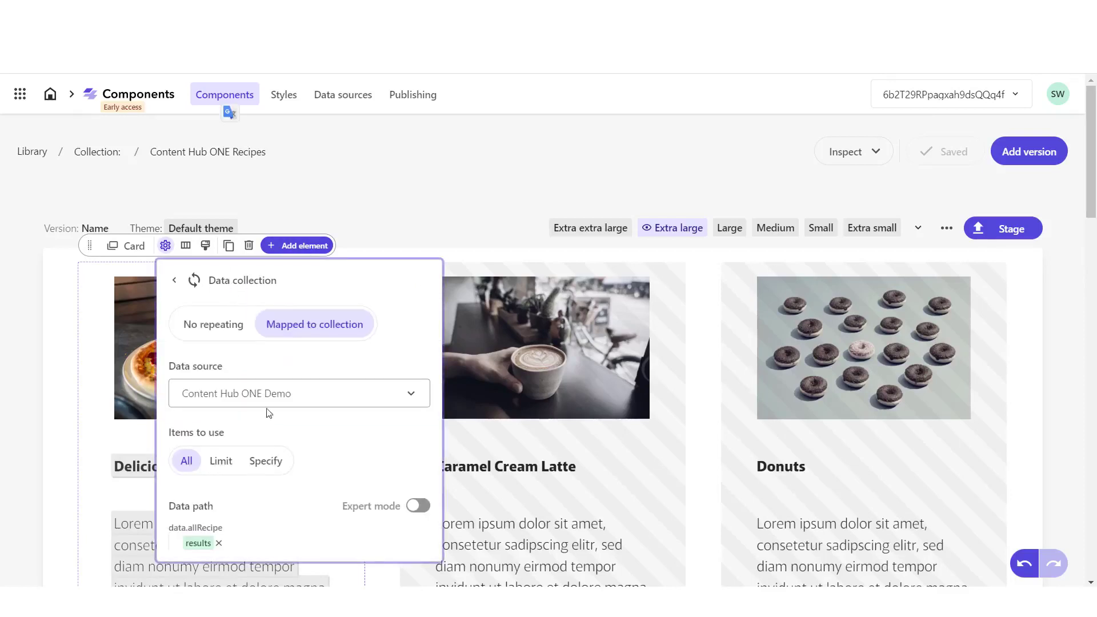
click(221, 461)
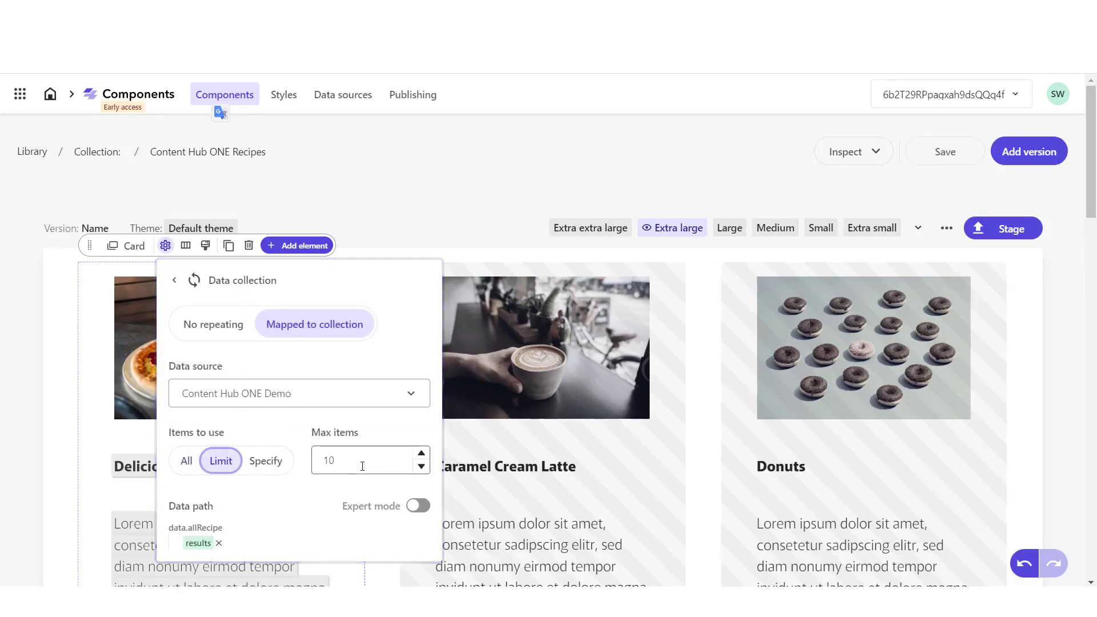
double_click(362, 466)
text(3)
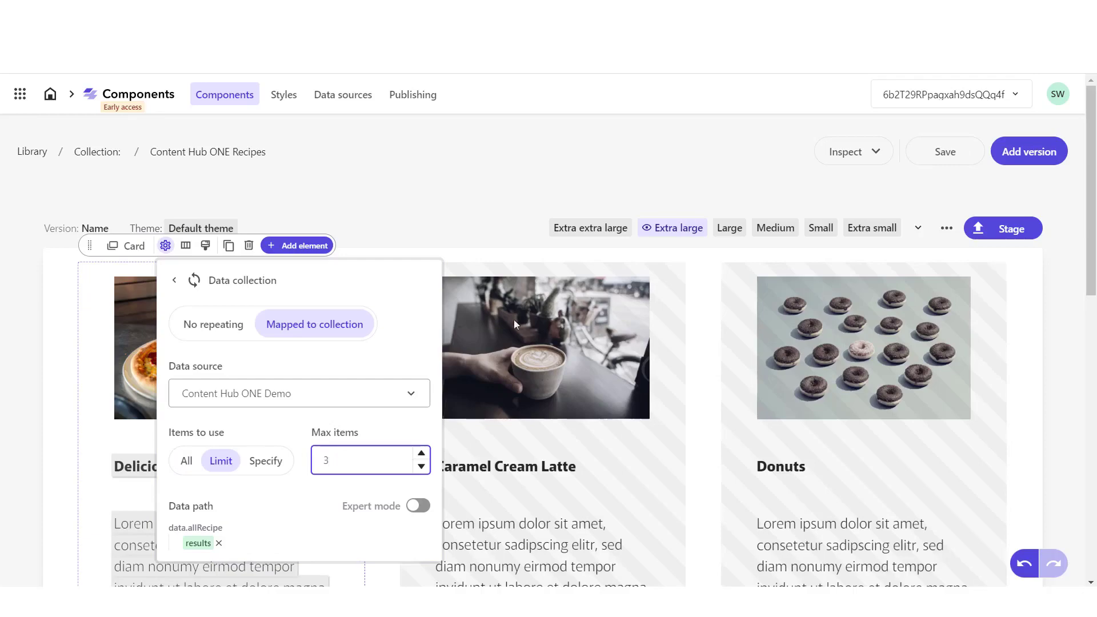
click(503, 255)
scroll(502, 257, down, 15)
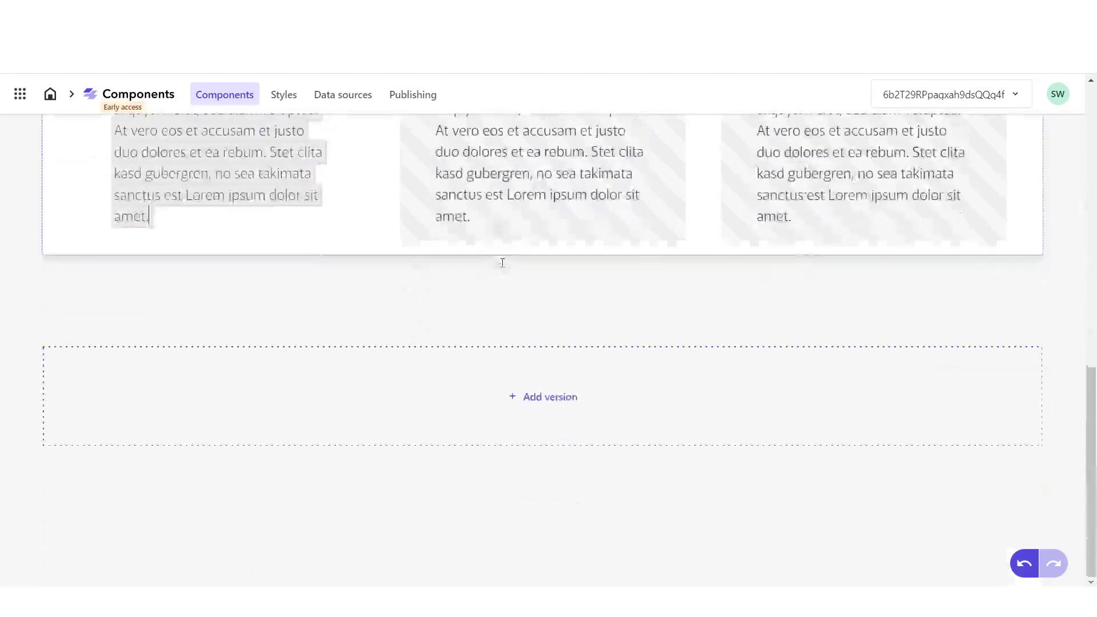
scroll(503, 266, up, 10)
scroll(503, 266, up, 5)
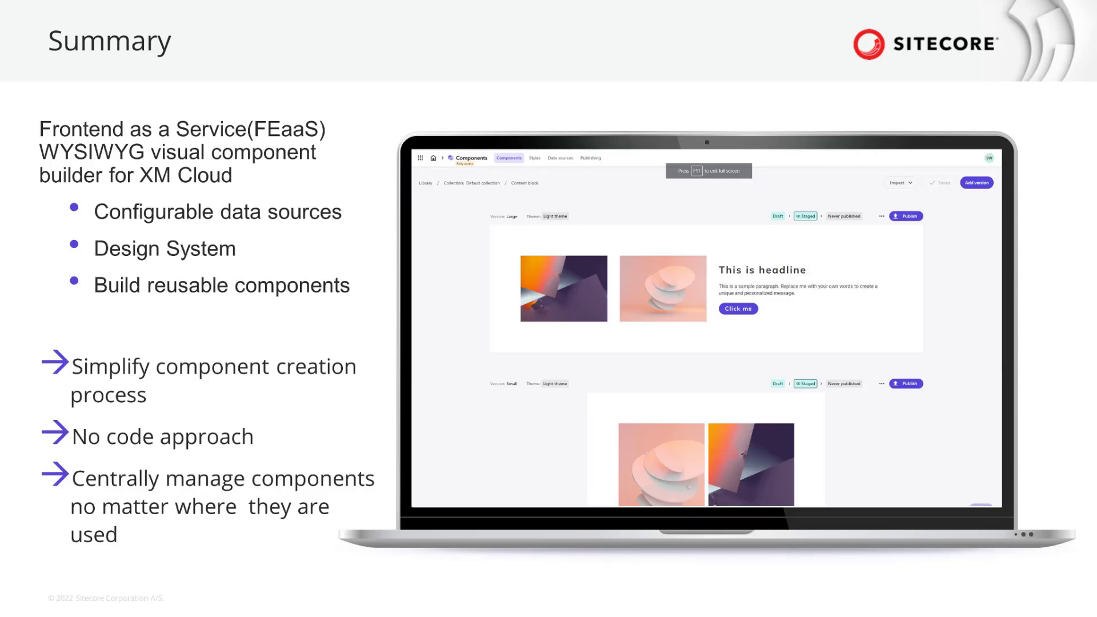
Advance to the 'Read through' slide with the user documentation link and QR code
key(Right)
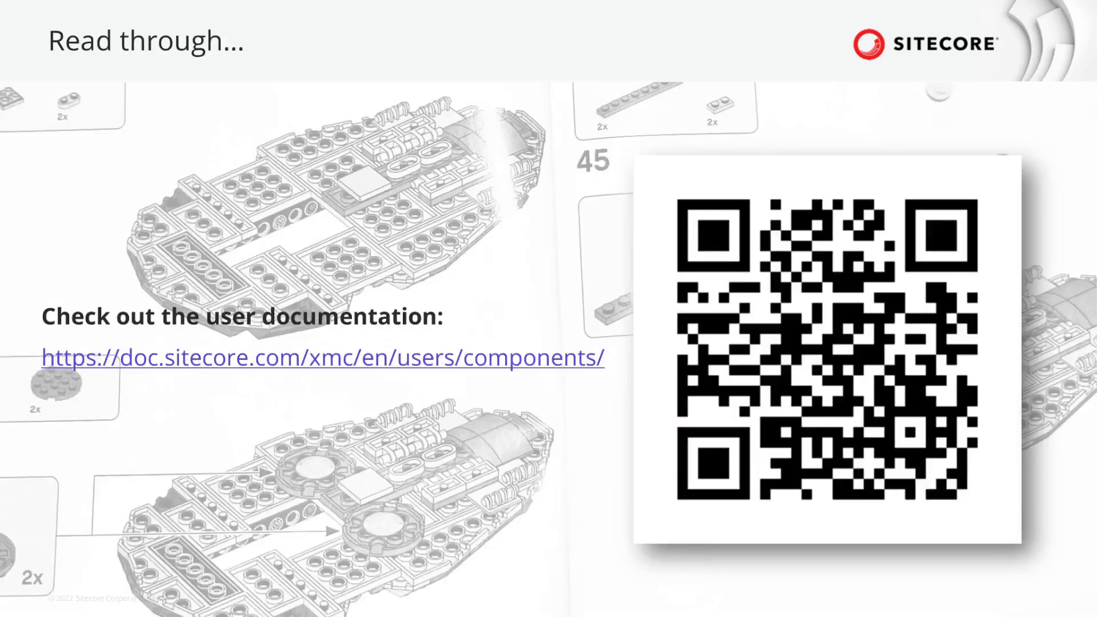